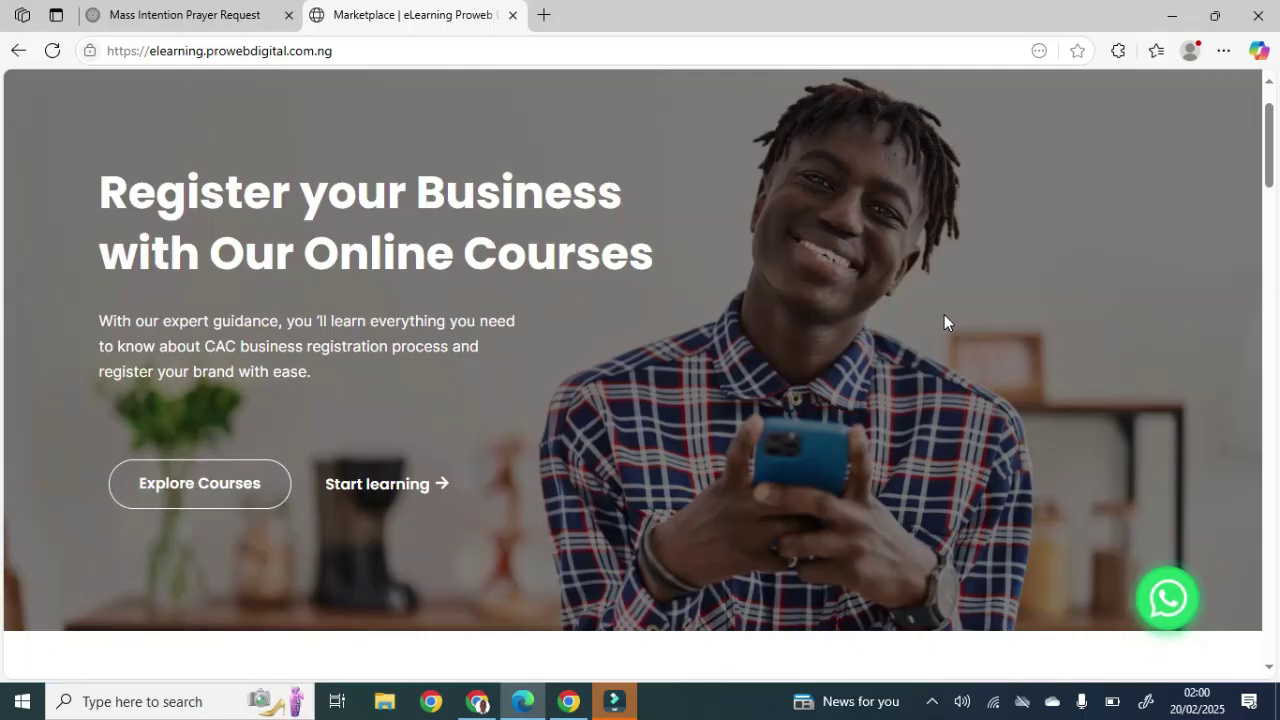
Step: Scroll the 4 IN 1- CAC PRE INCORPORATION COURSE page down to About Course and Course Content
scroll(944, 314, down, 8)
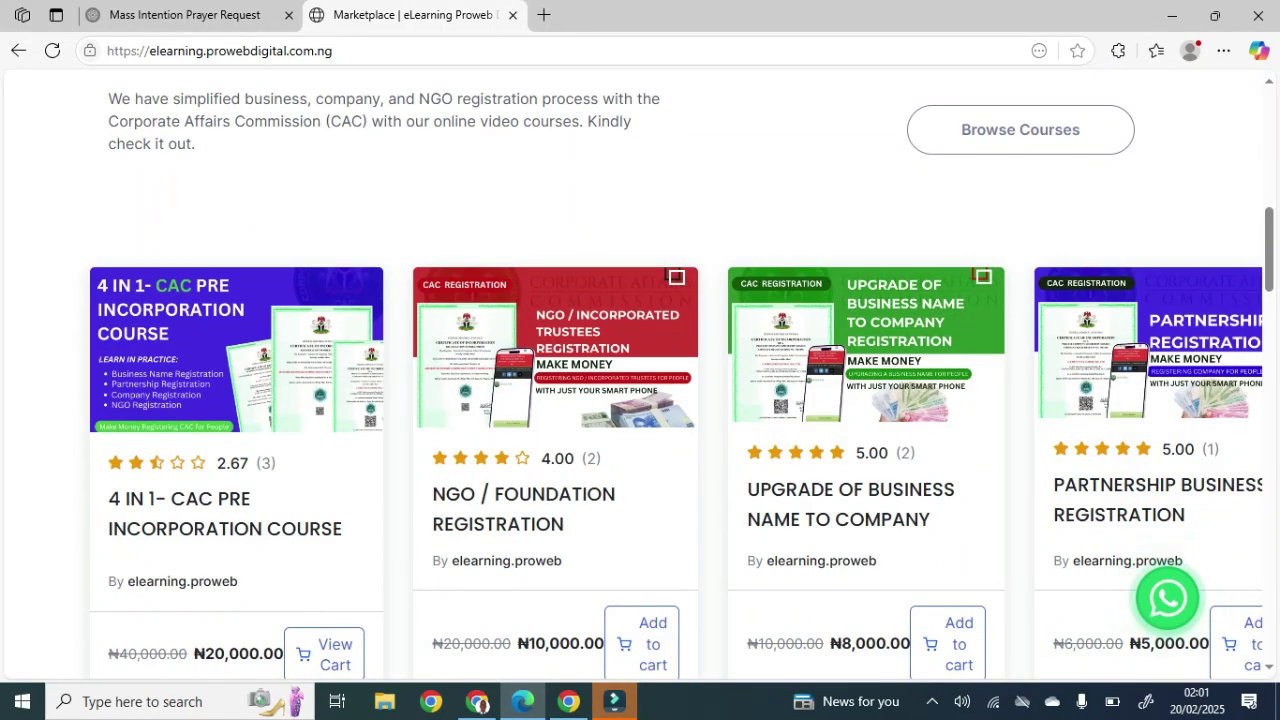
scroll(947, 320, down, 1)
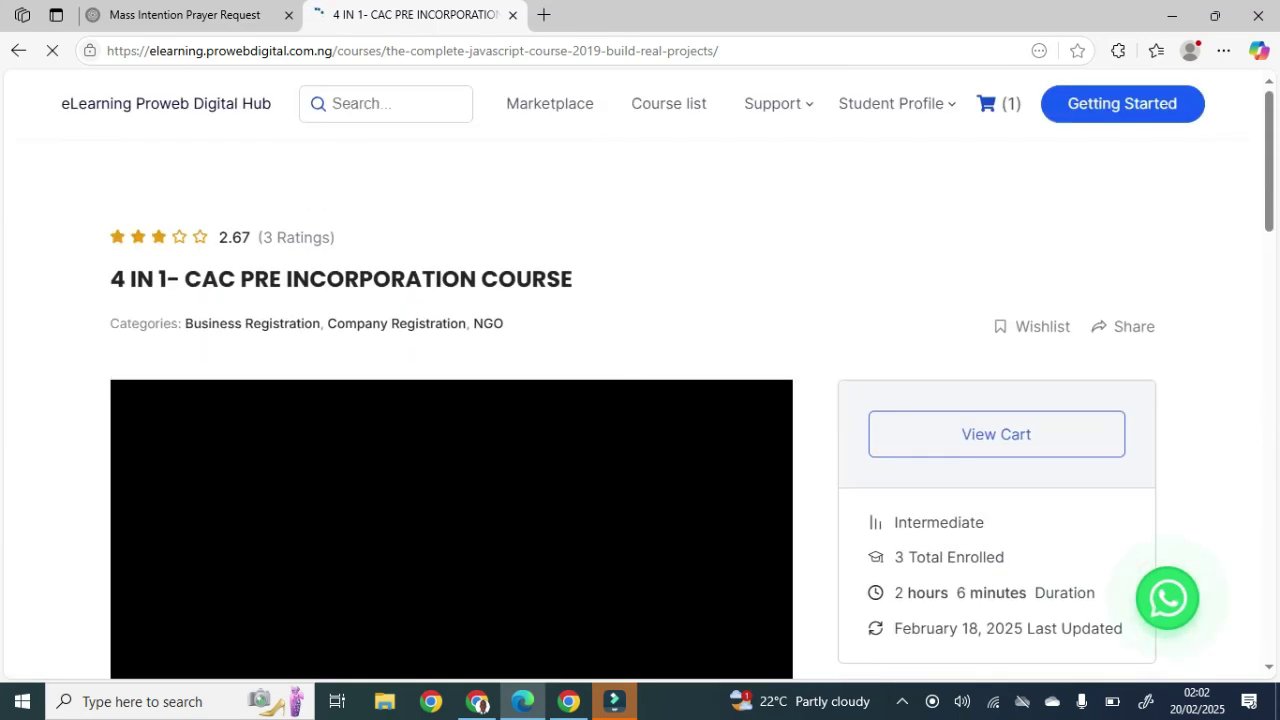
scroll(450, 400, down, 5)
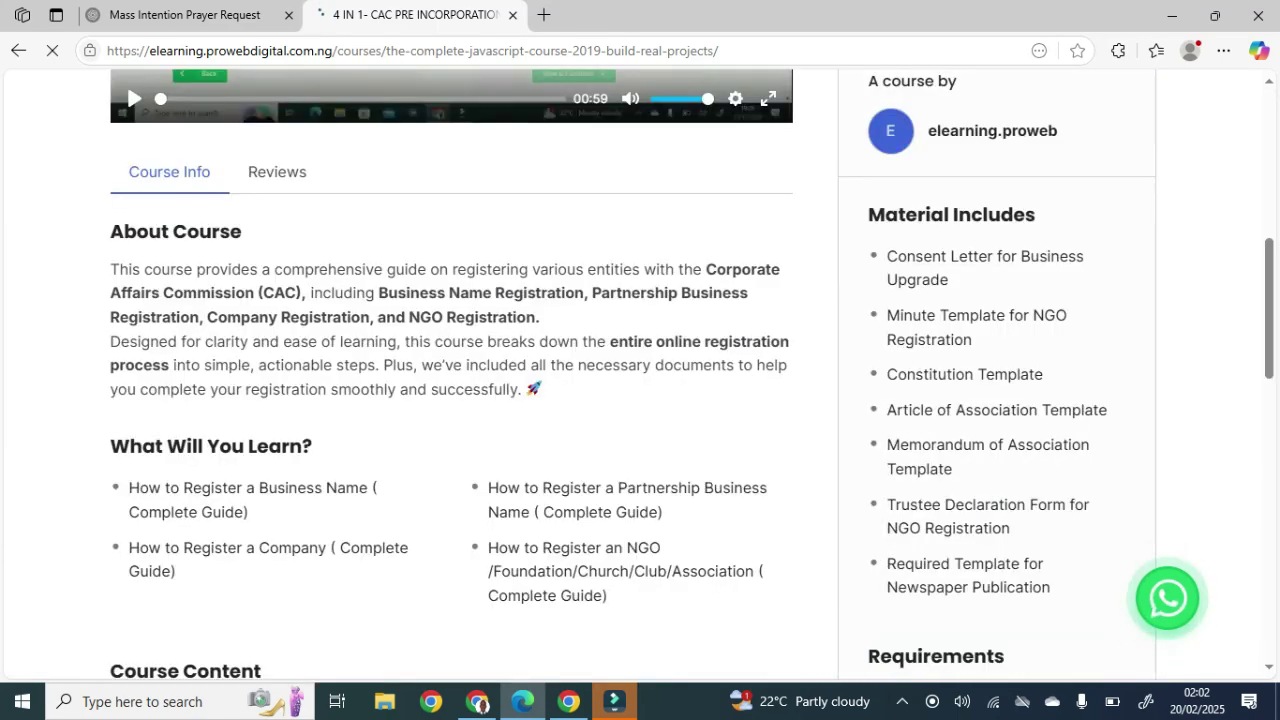
scroll(450, 400, down, 1)
scroll(945, 314, down, 1)
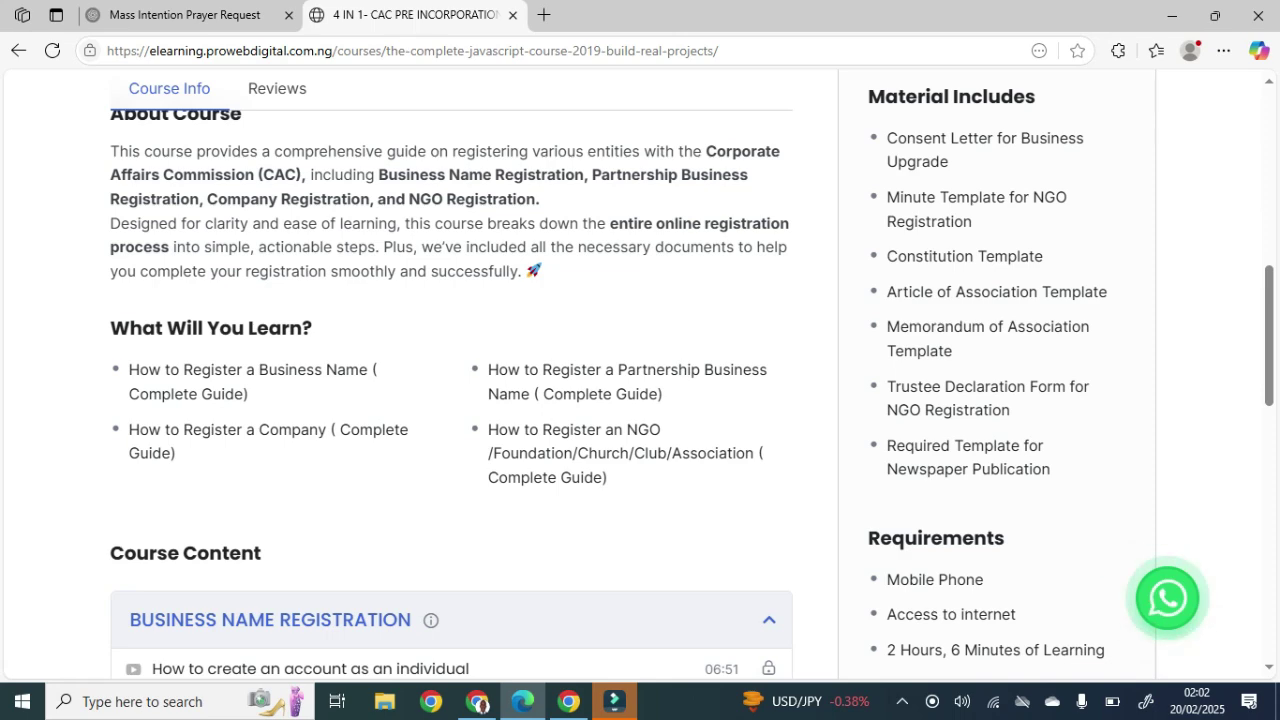
scroll(945, 314, down, 4)
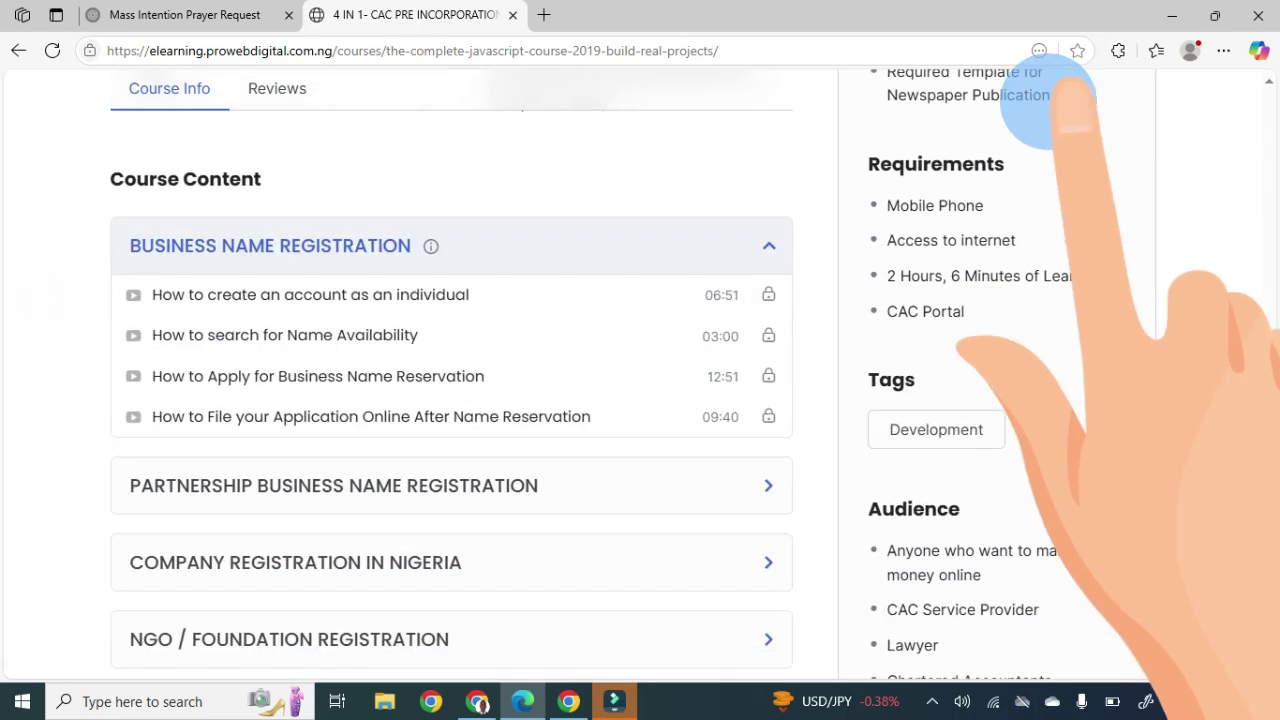
scroll(945, 314, up, 5)
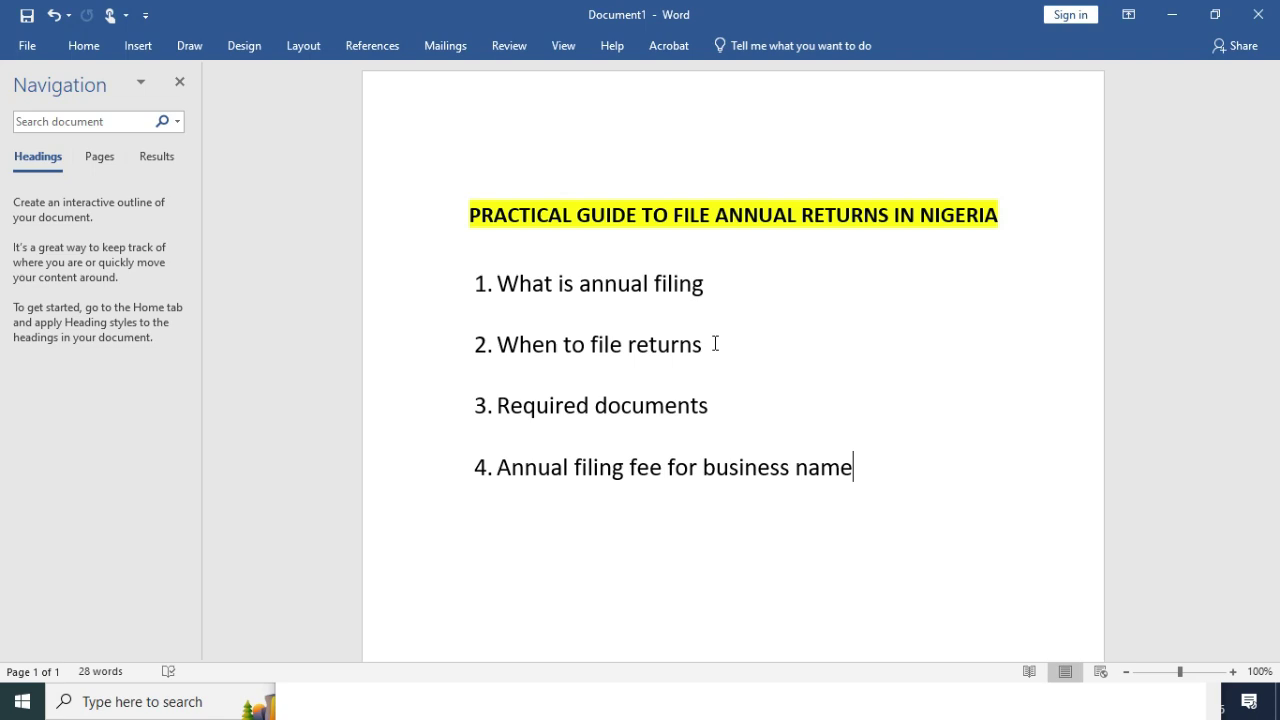
click(713, 346)
click(524, 410)
click(523, 474)
scroll(617, 474, down, 1)
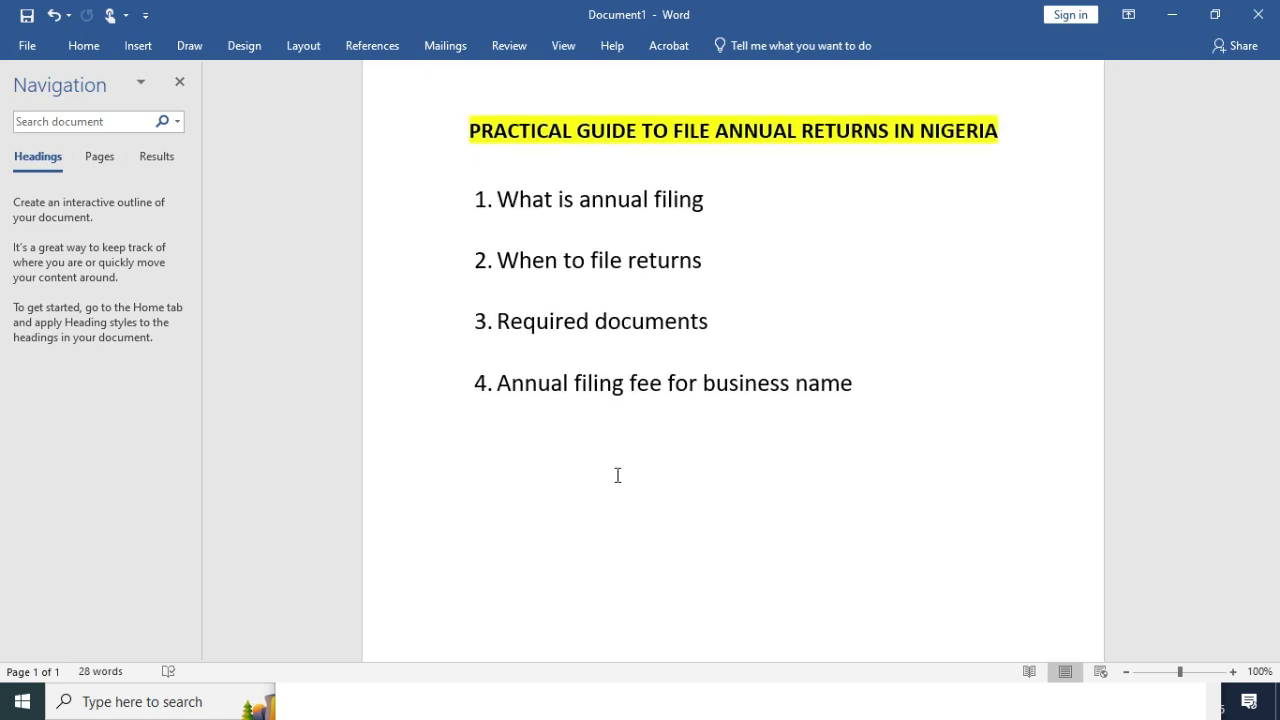
scroll(617, 474, up, 1)
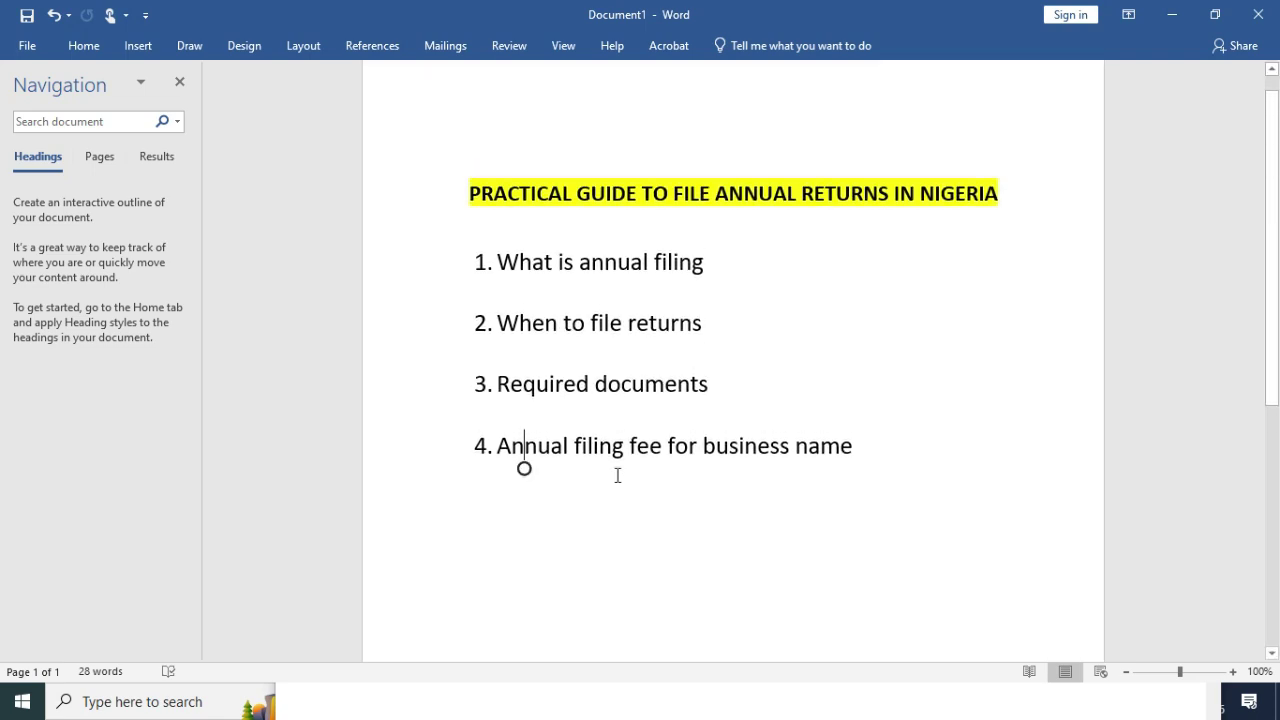
scroll(617, 474, down, 2)
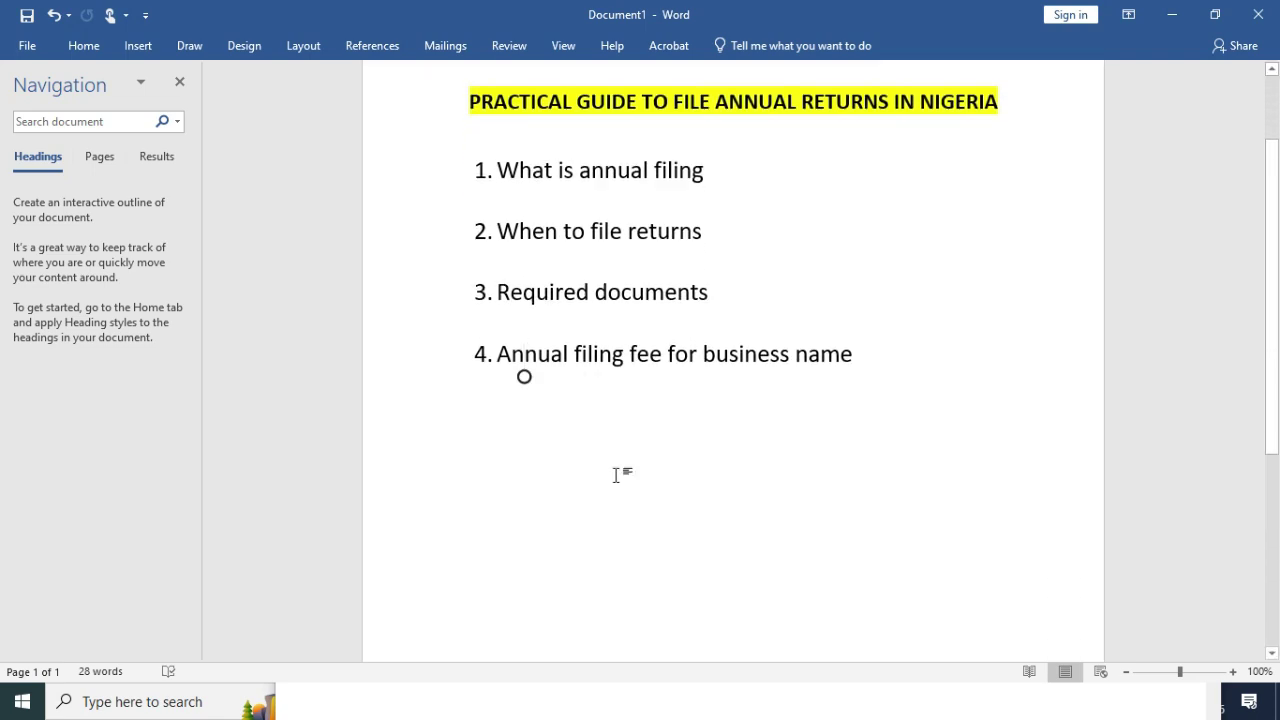
scroll(617, 474, up, 3)
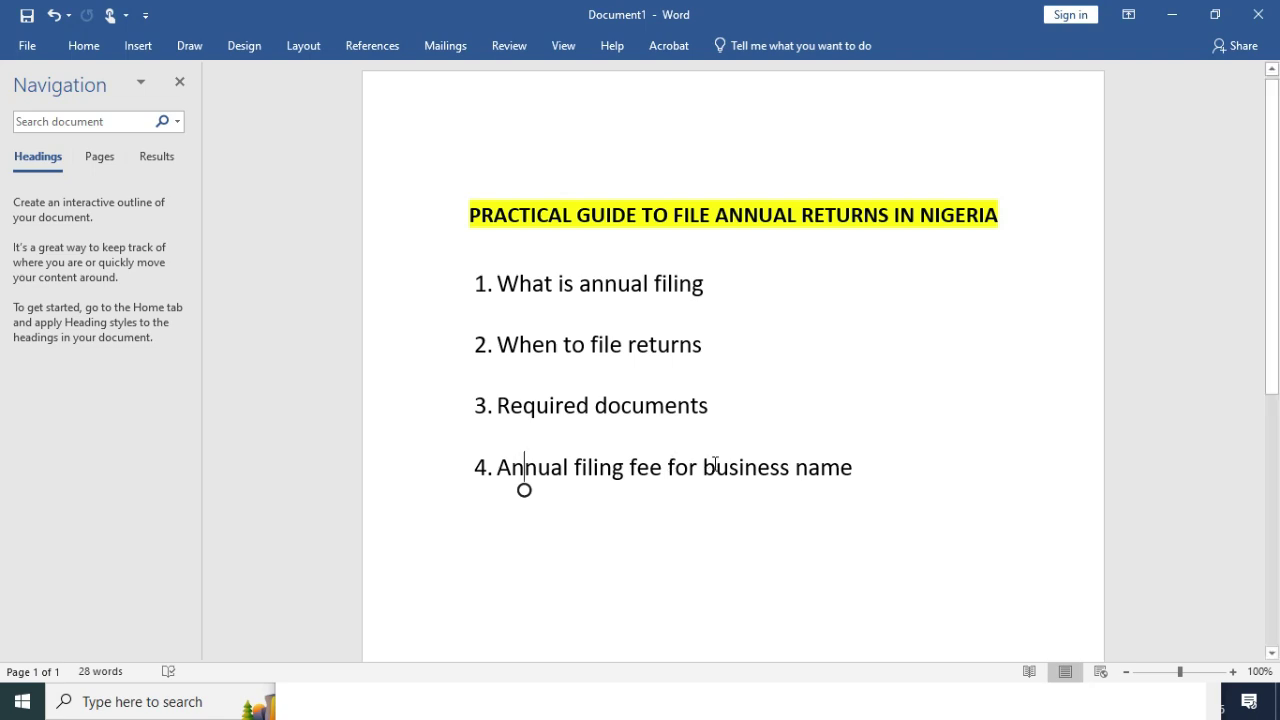
click(856, 472)
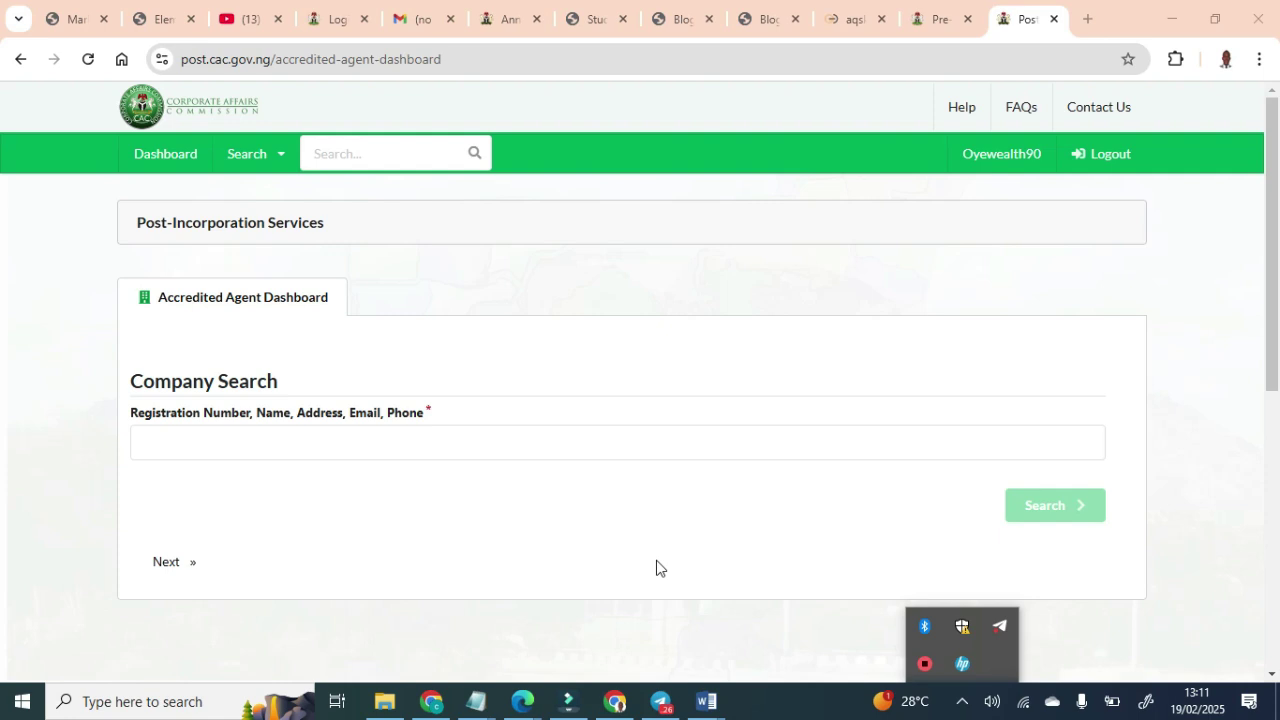
Step: Run a Company Search for 'proweb digital' and scroll to the PROWEB DIGITAL result
click(380, 437)
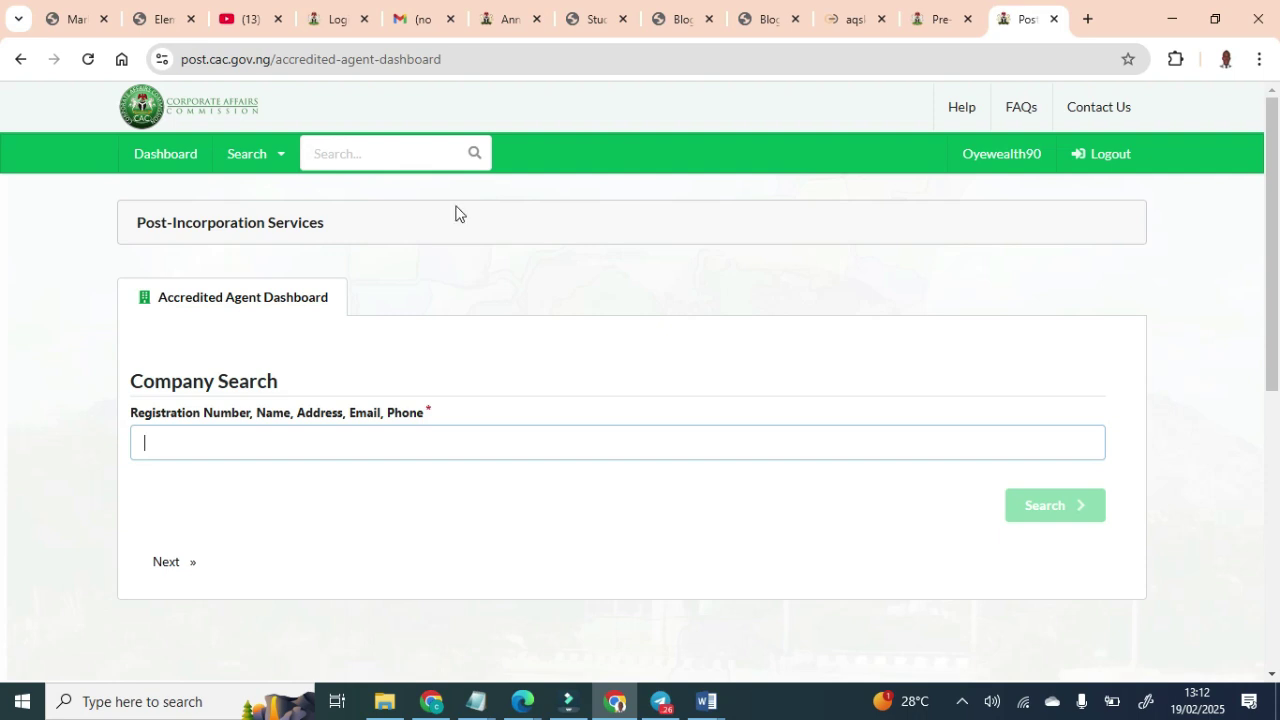
click(163, 436)
text(b)
key(BackSpace)
text(pro)
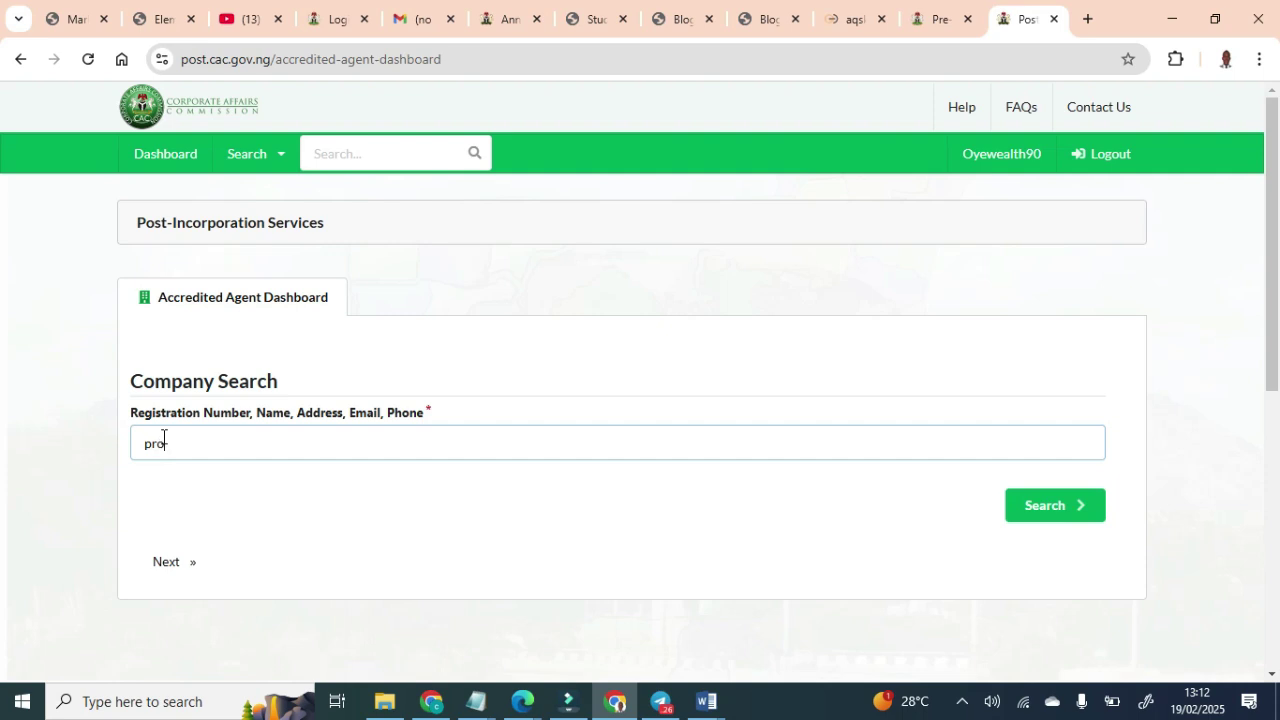
text(wen)
key(BackSpace)
text(b digital)
key(Return)
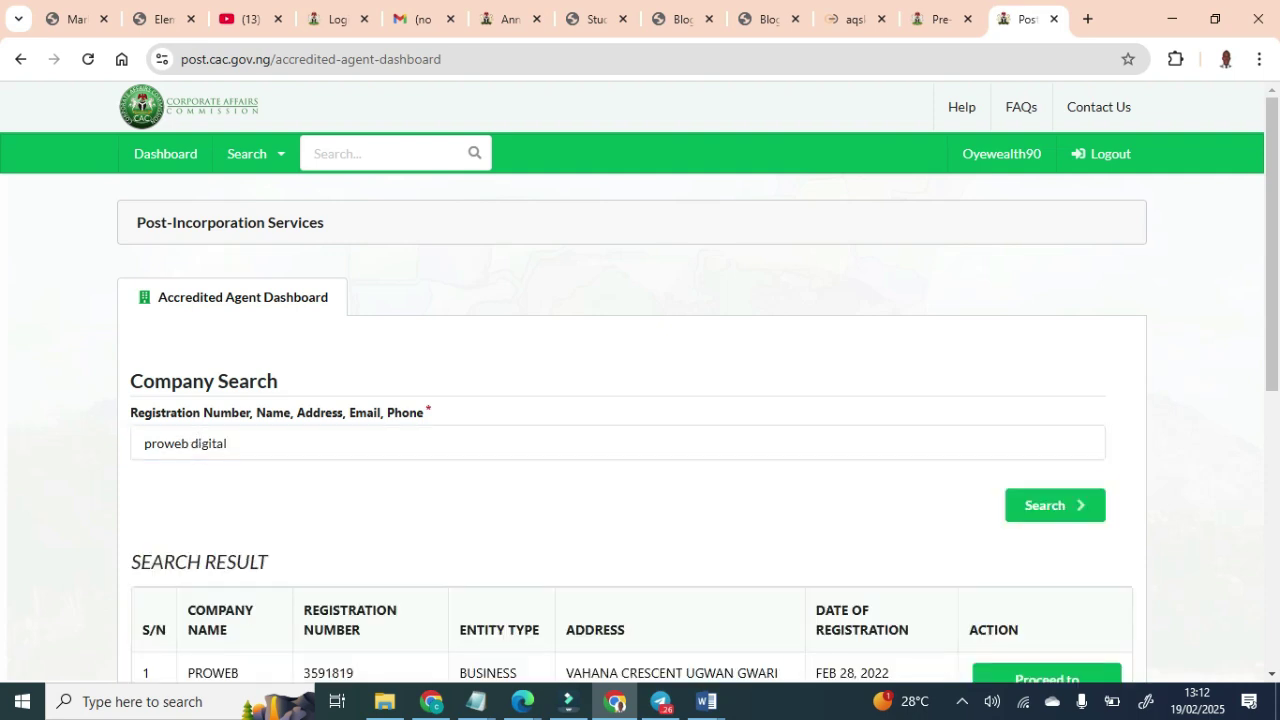
scroll(640, 380, down, 3)
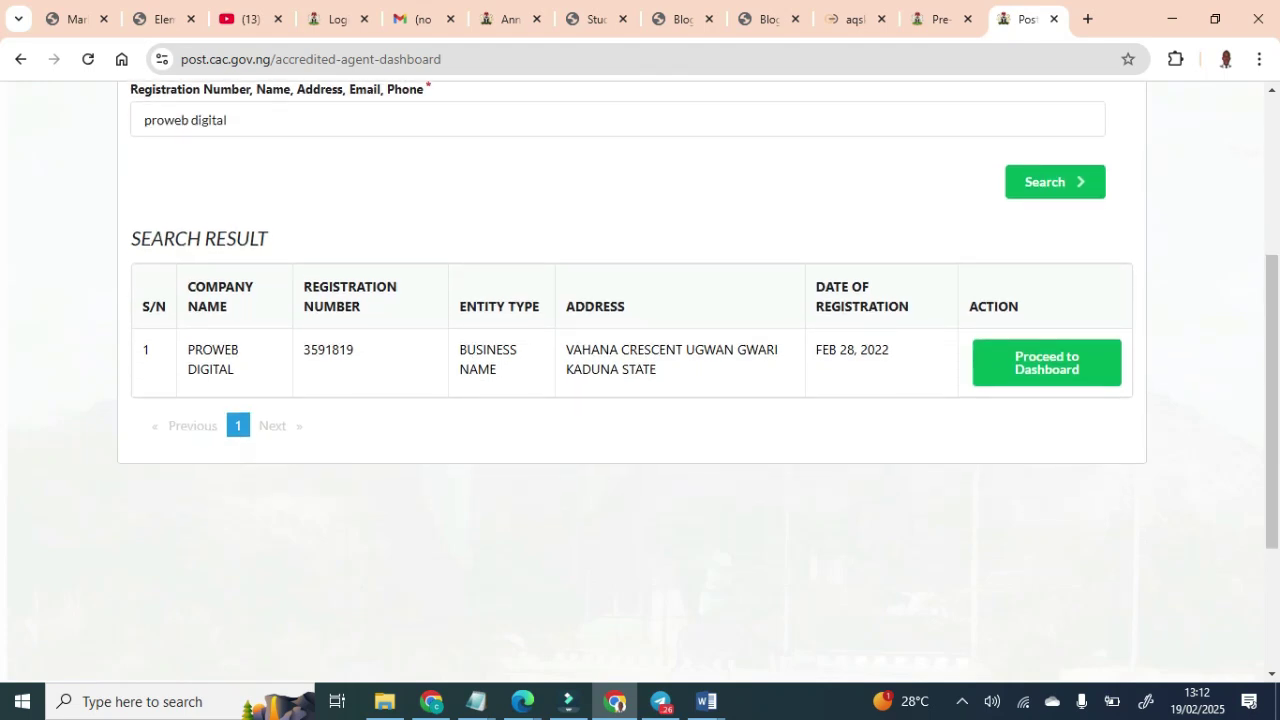
Step: Open the PROWEB DIGITAL dashboard and start annual returns for filing year 2024
click(1046, 362)
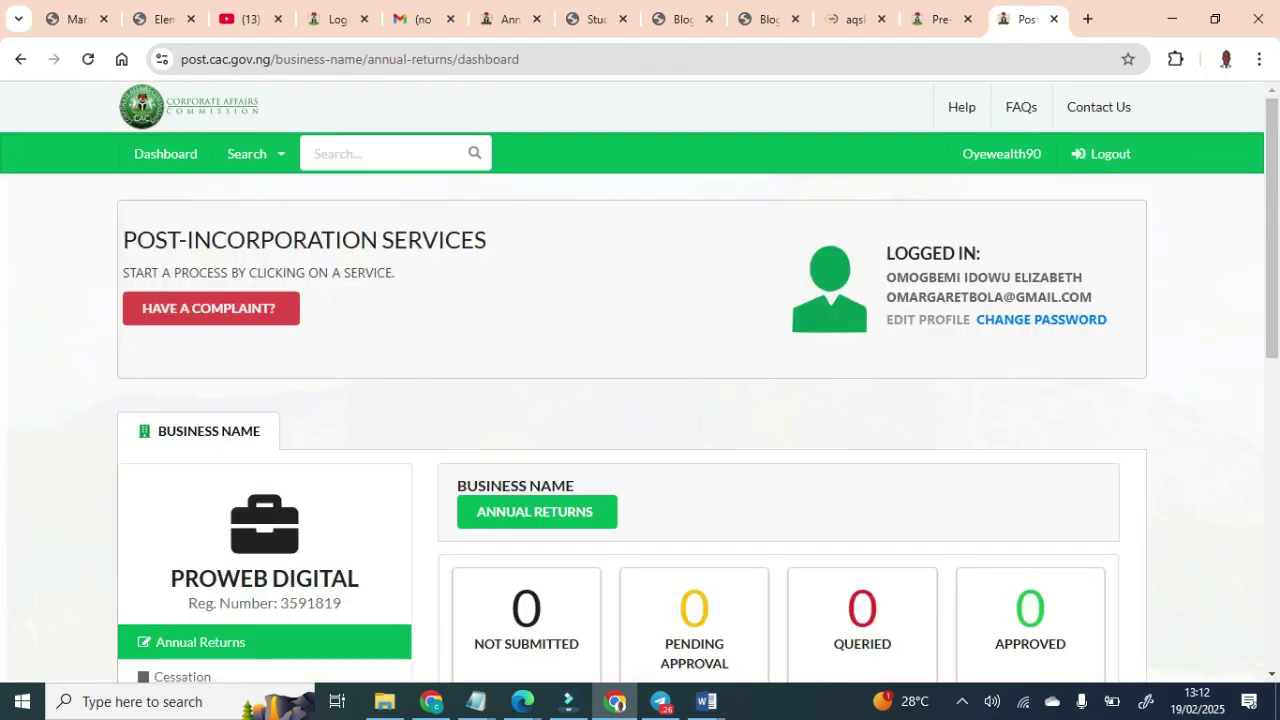
scroll(640, 380, down, 1)
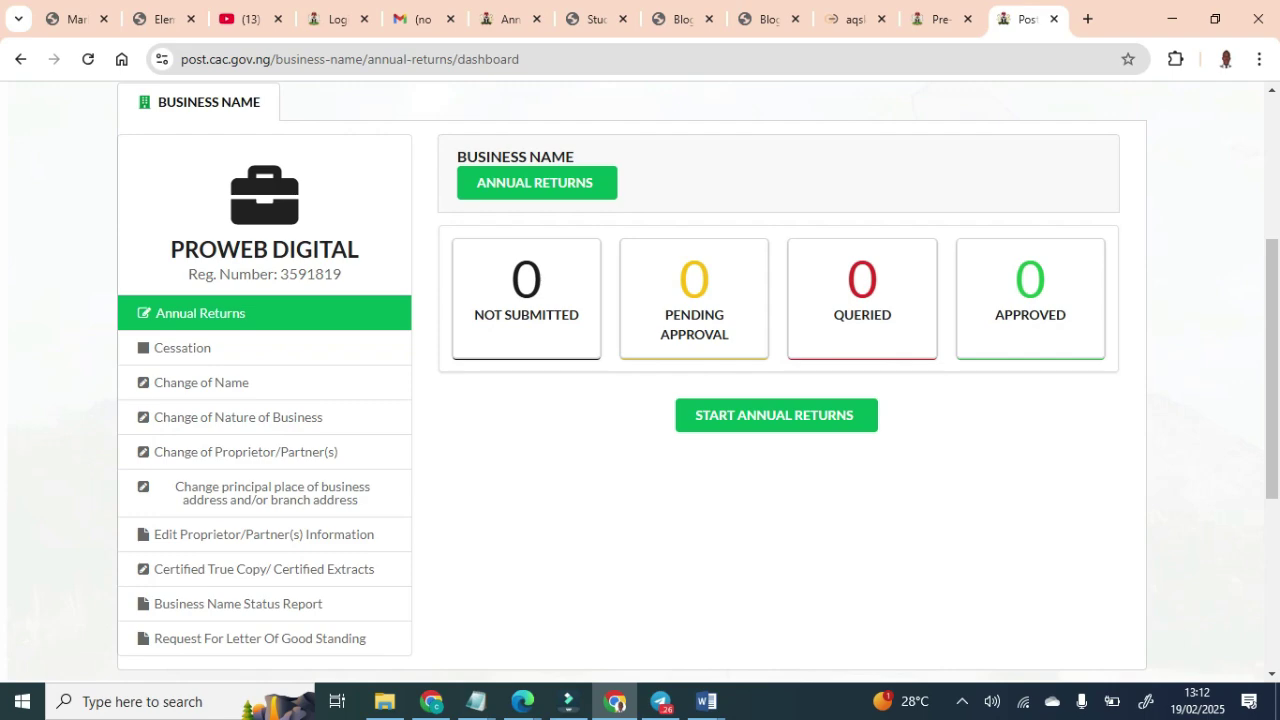
scroll(640, 380, down, 3)
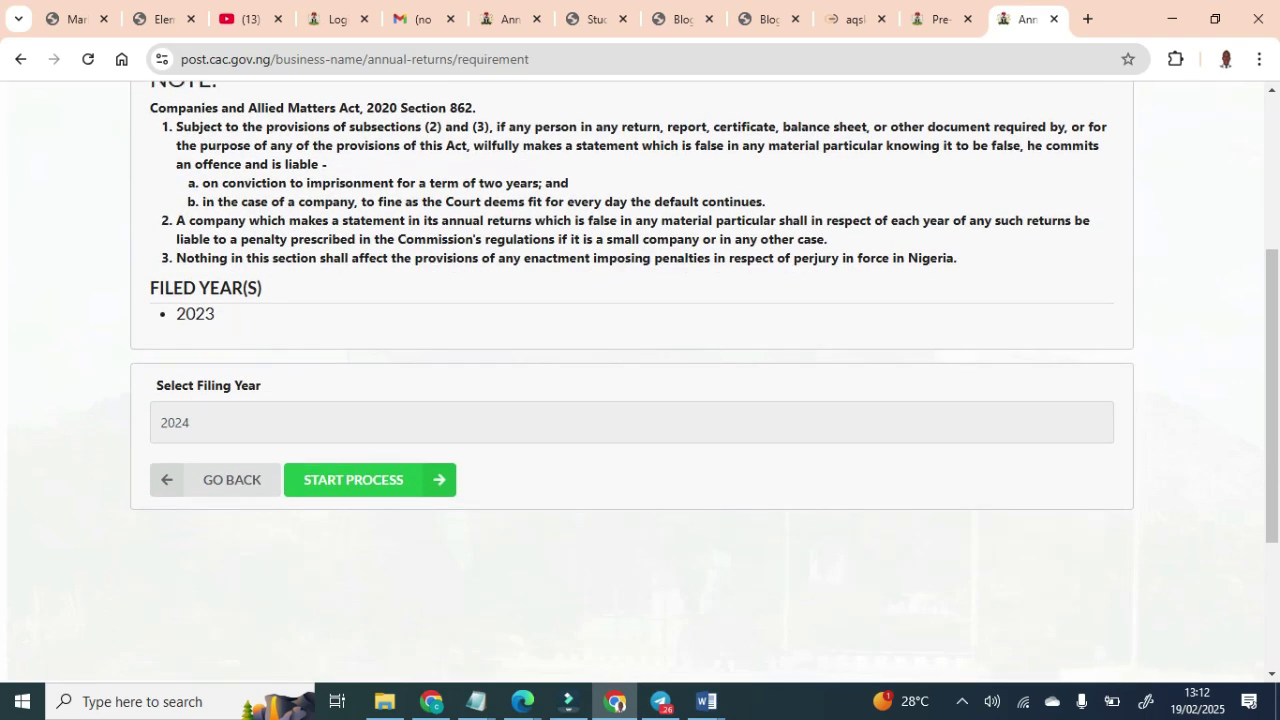
click(630, 422)
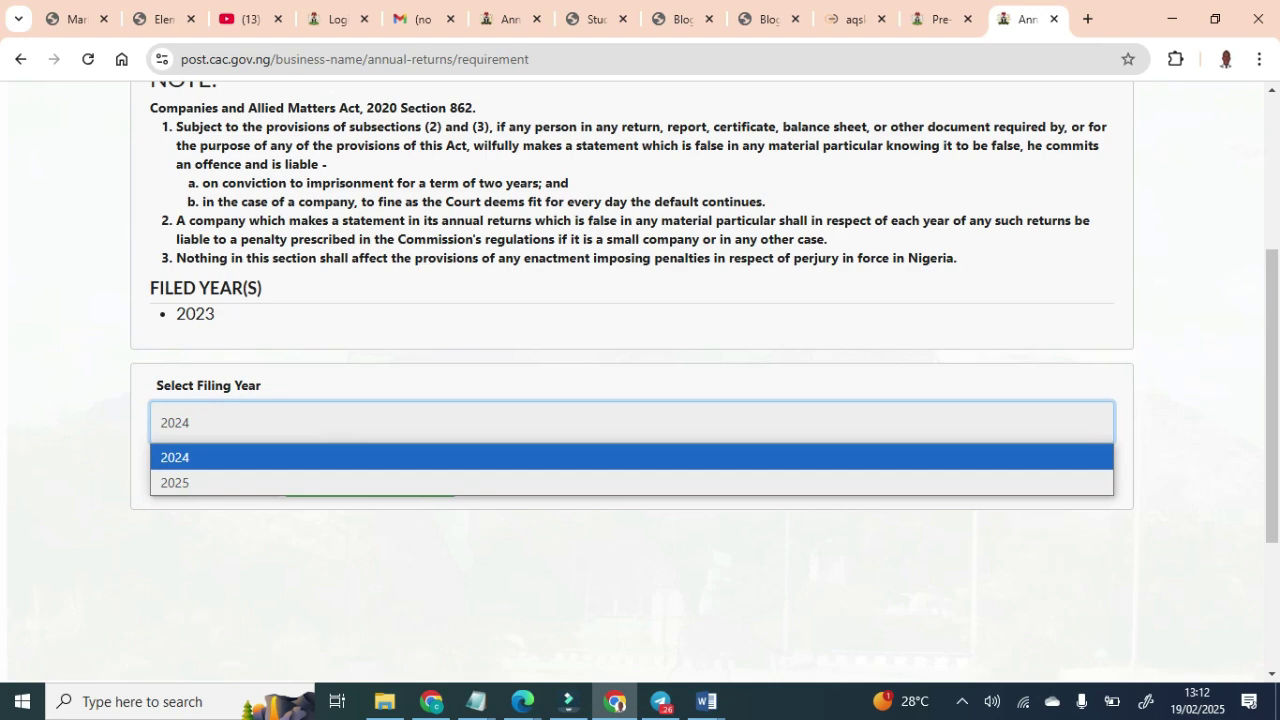
key(Return)
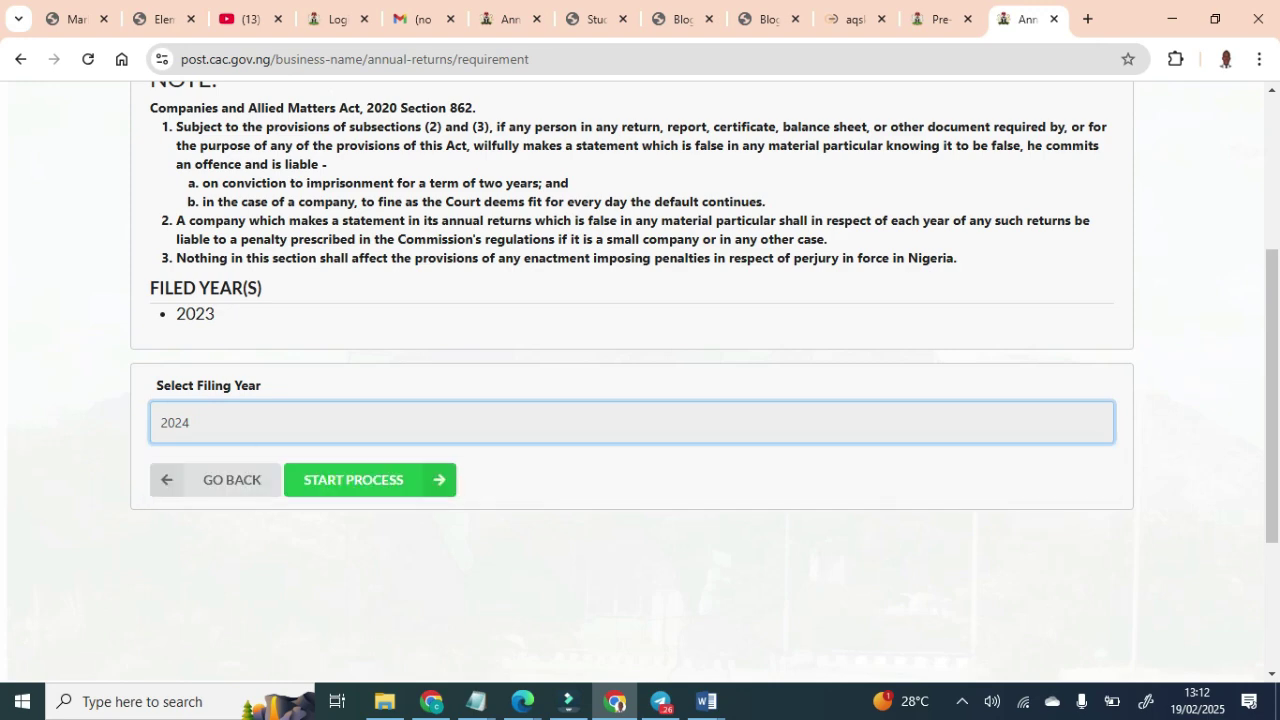
key(Tab)
key(Return)
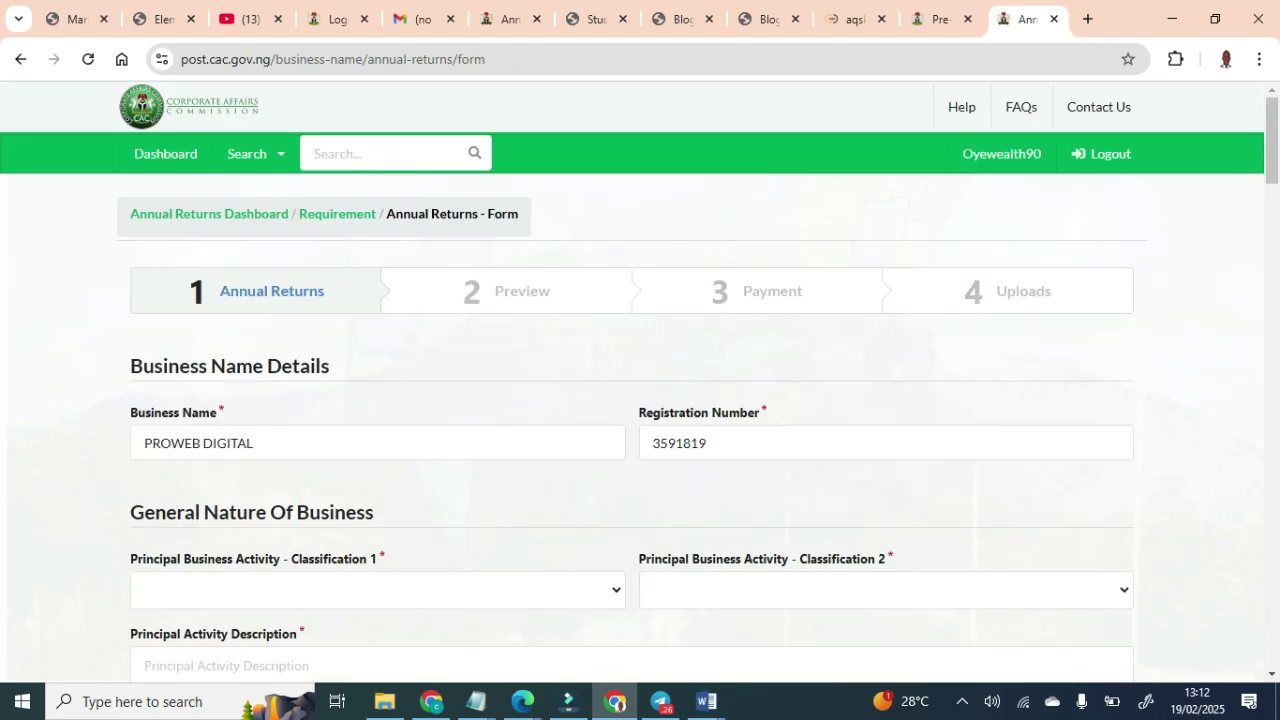
scroll(640, 380, down, 3)
scroll(640, 380, up, 3)
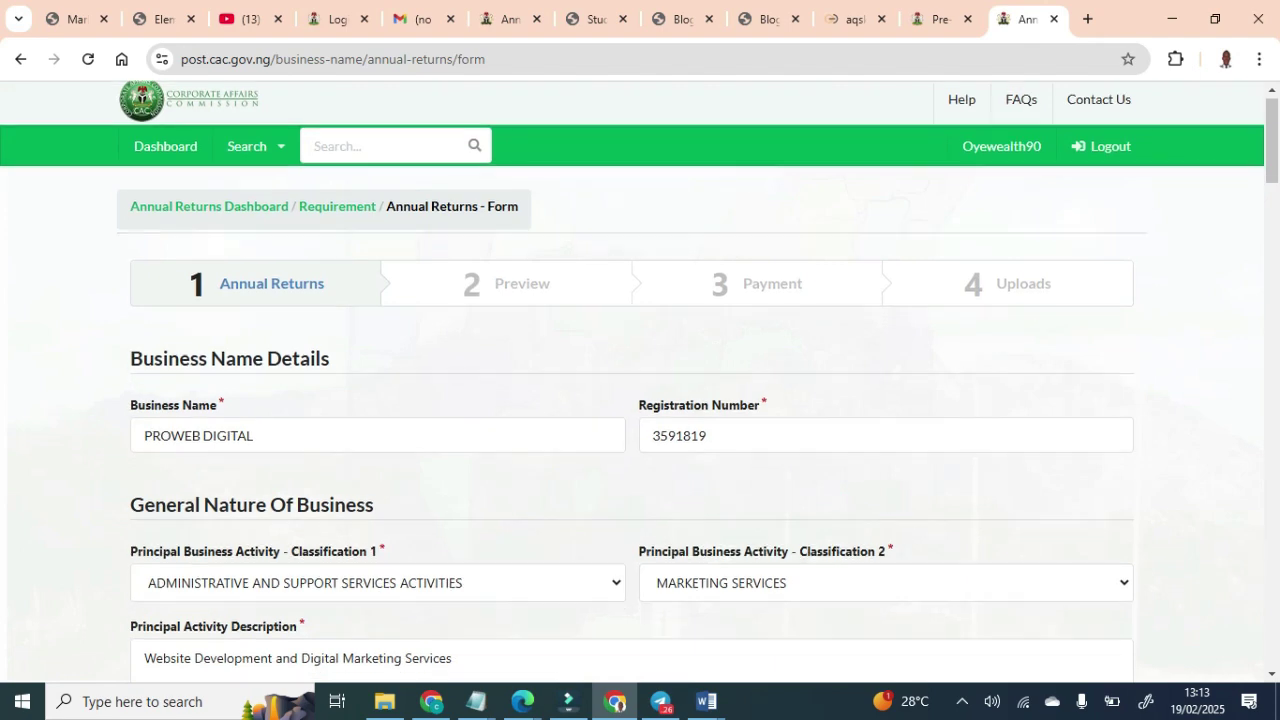
scroll(640, 380, down, 1)
scroll(640, 380, down, 1)
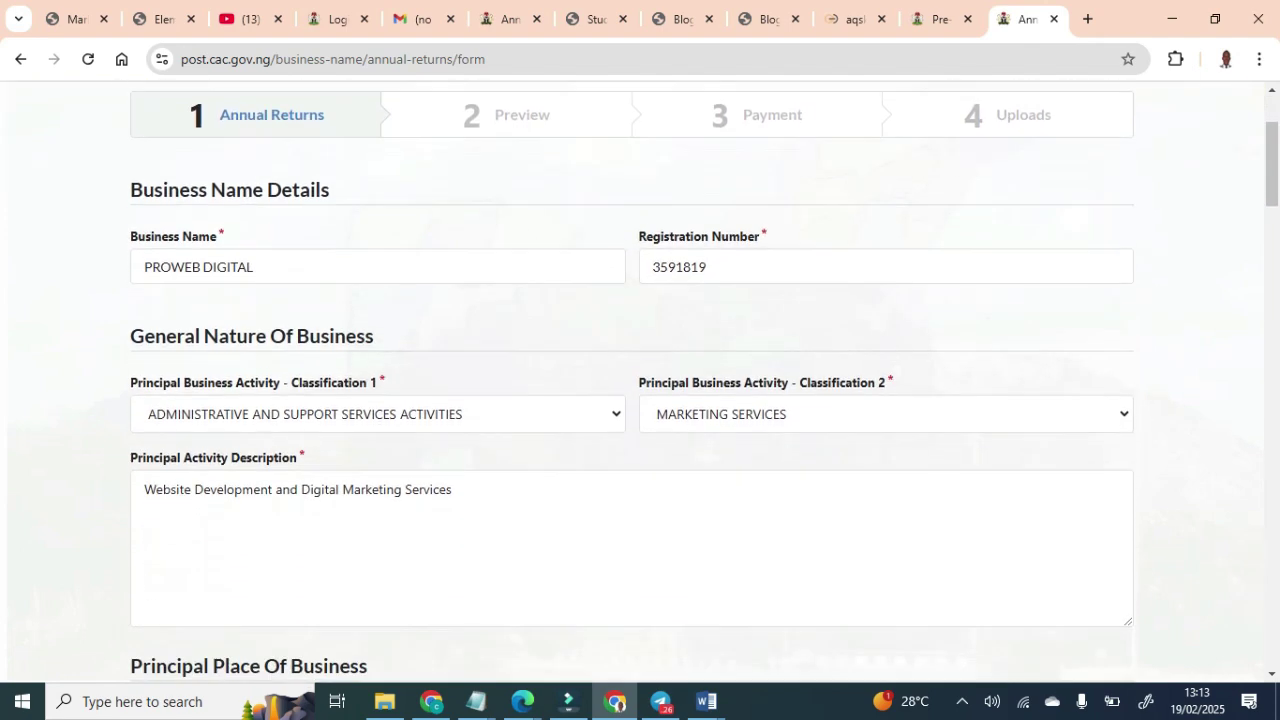
scroll(640, 380, up, 1)
scroll(640, 380, down, 1)
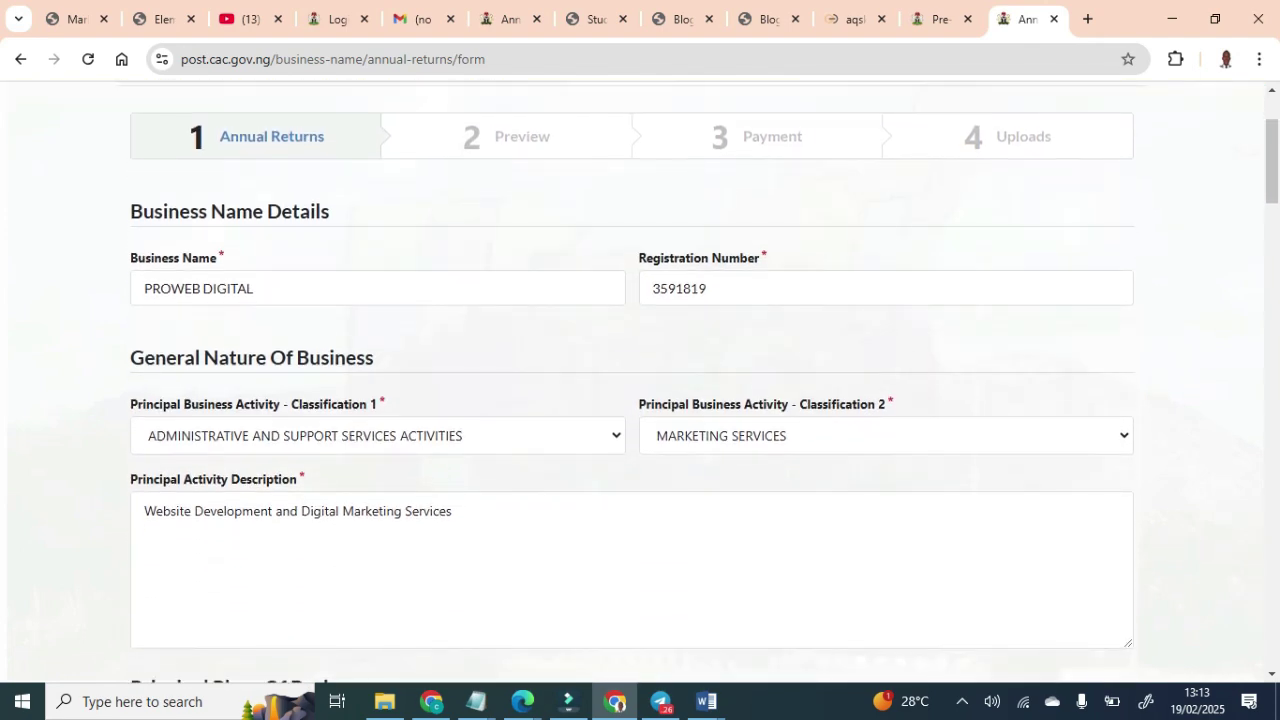
scroll(640, 380, down, 5)
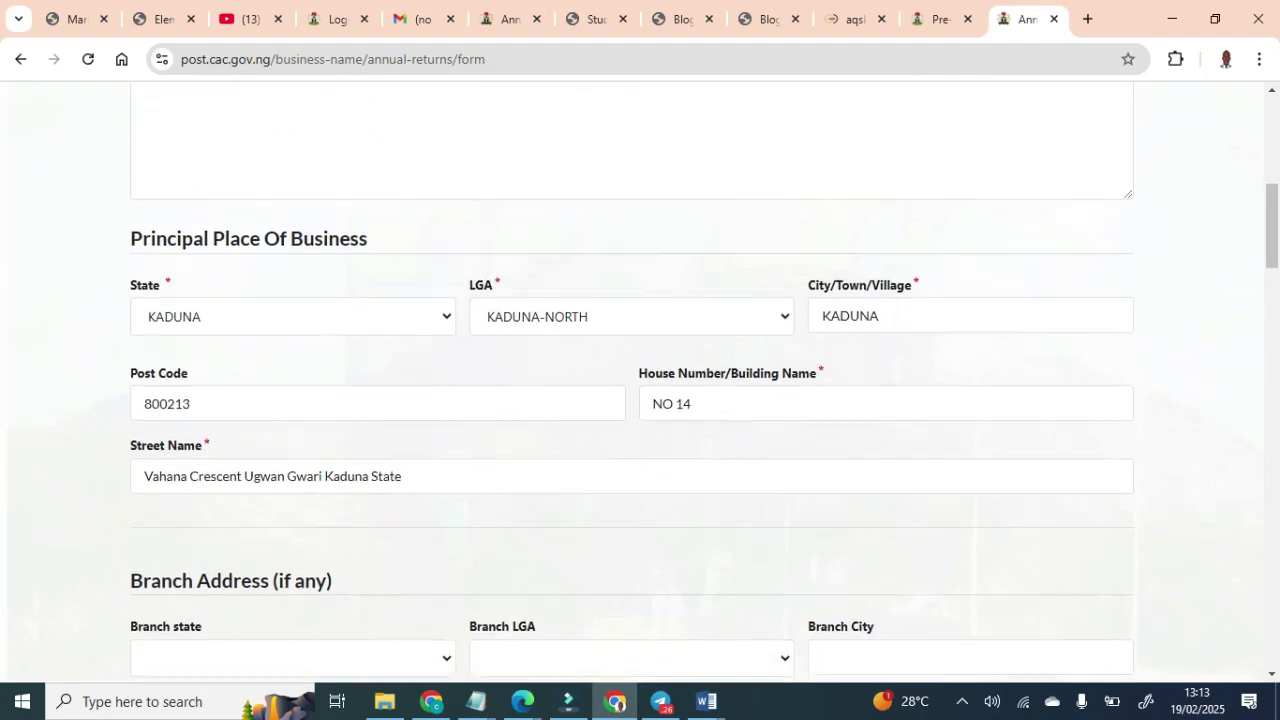
scroll(640, 380, down, 3)
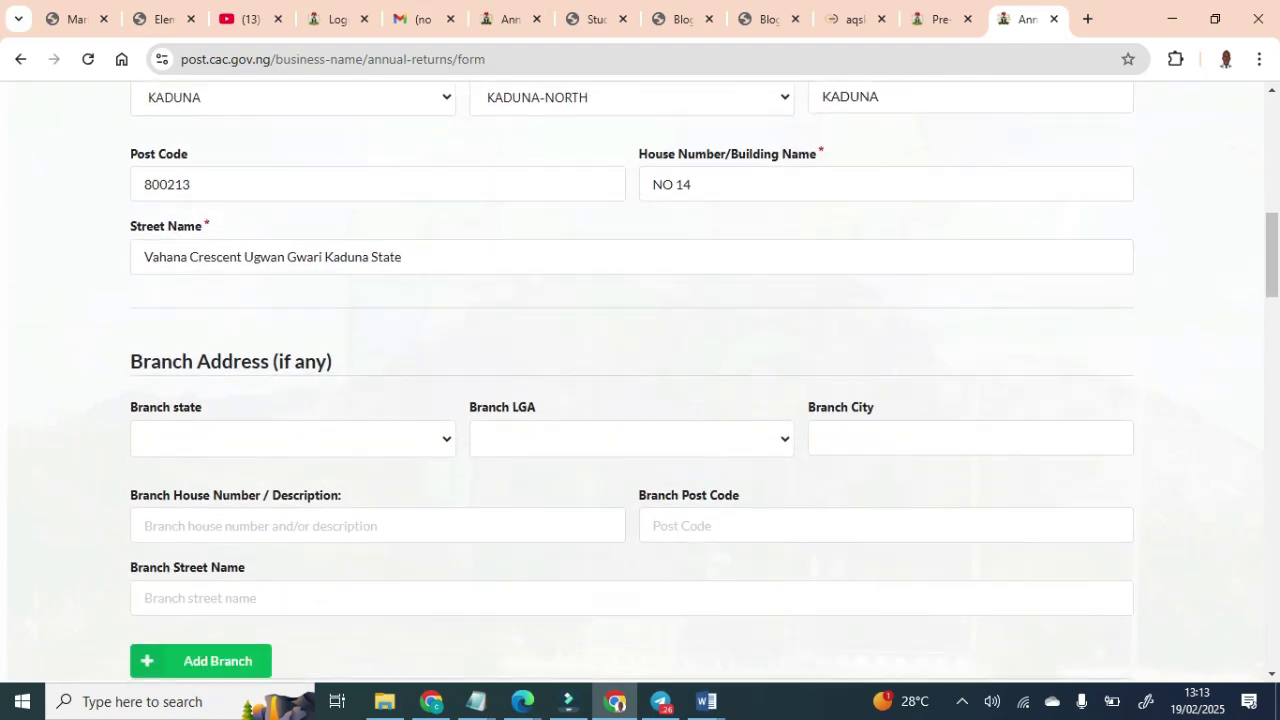
scroll(640, 380, down, 3)
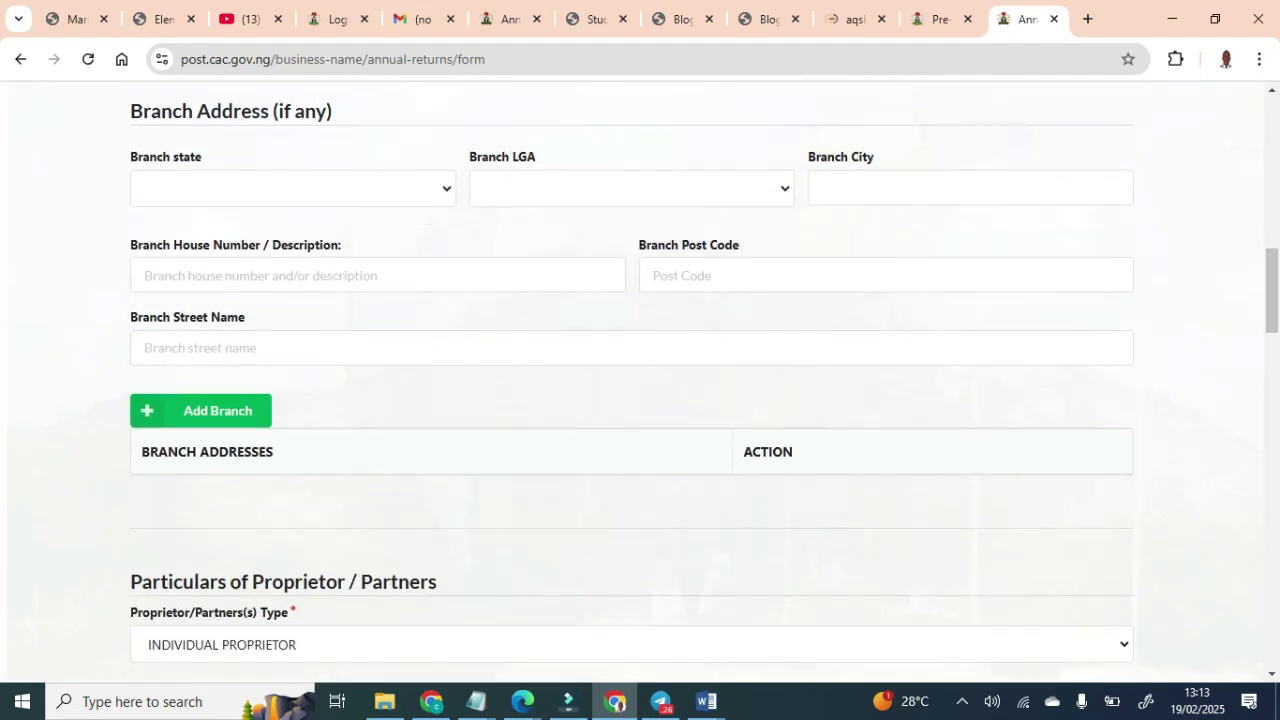
scroll(640, 380, down, 2)
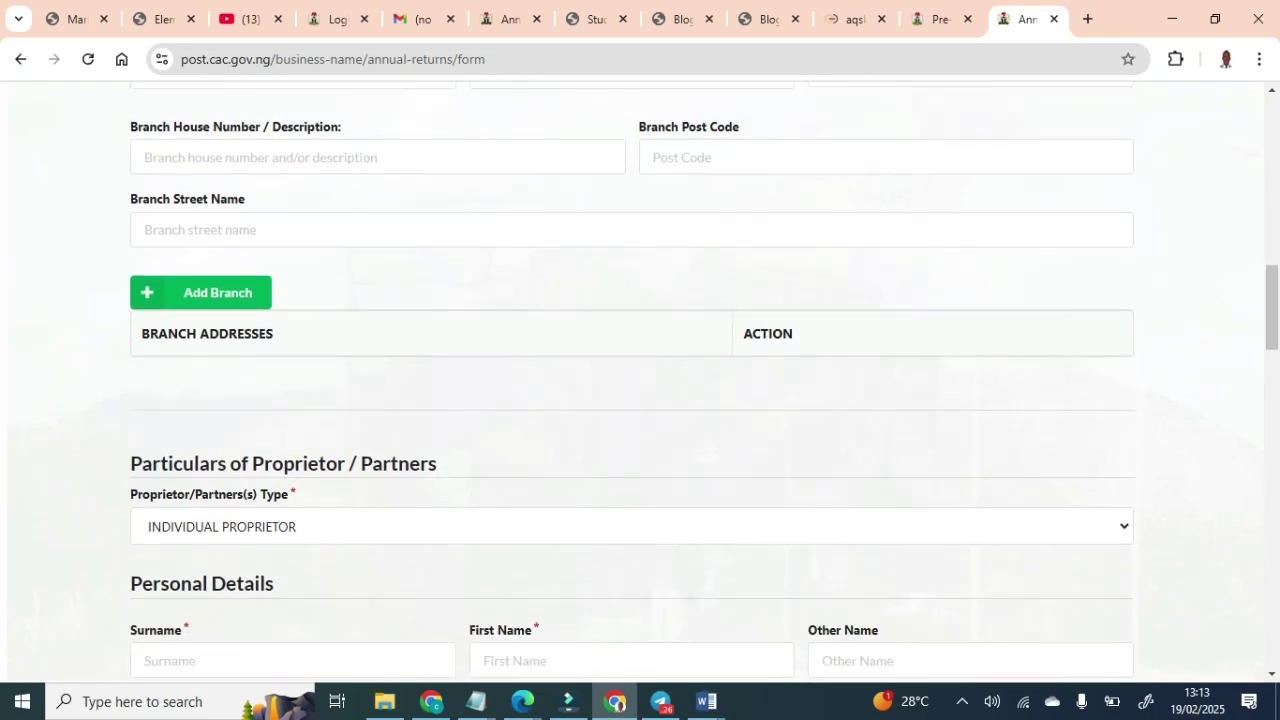
scroll(640, 380, down, 2)
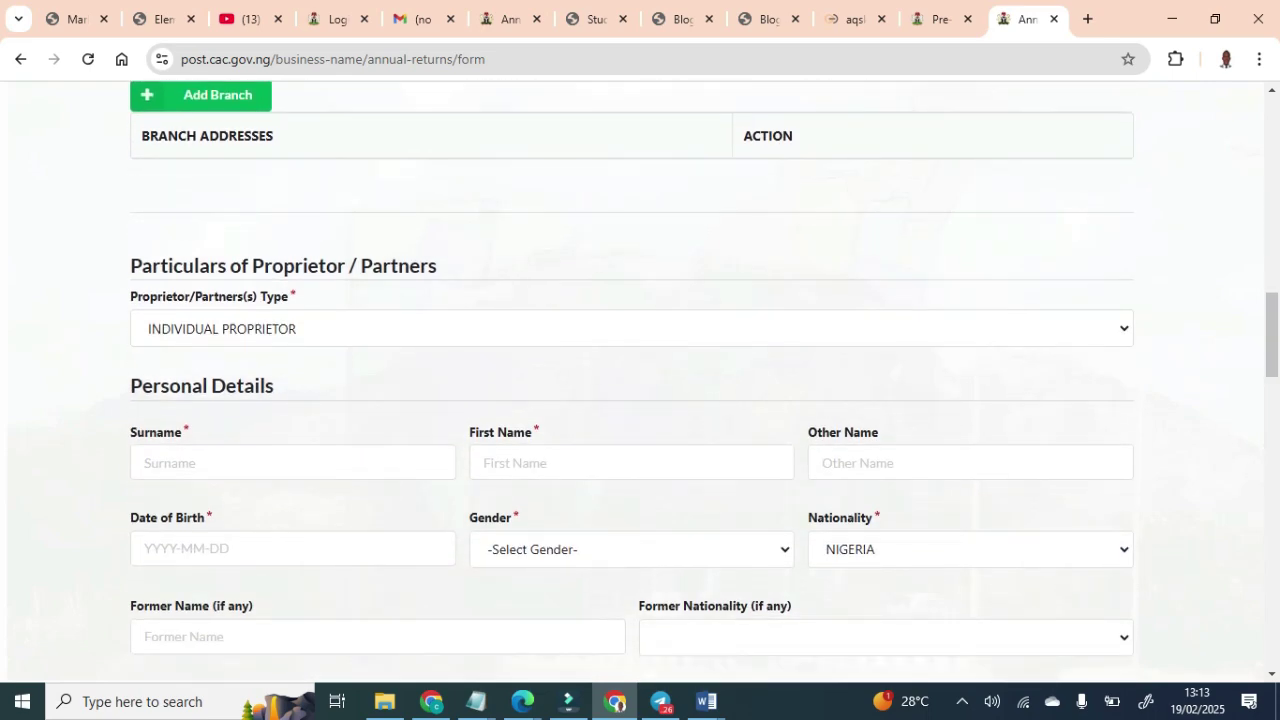
scroll(640, 380, down, 1)
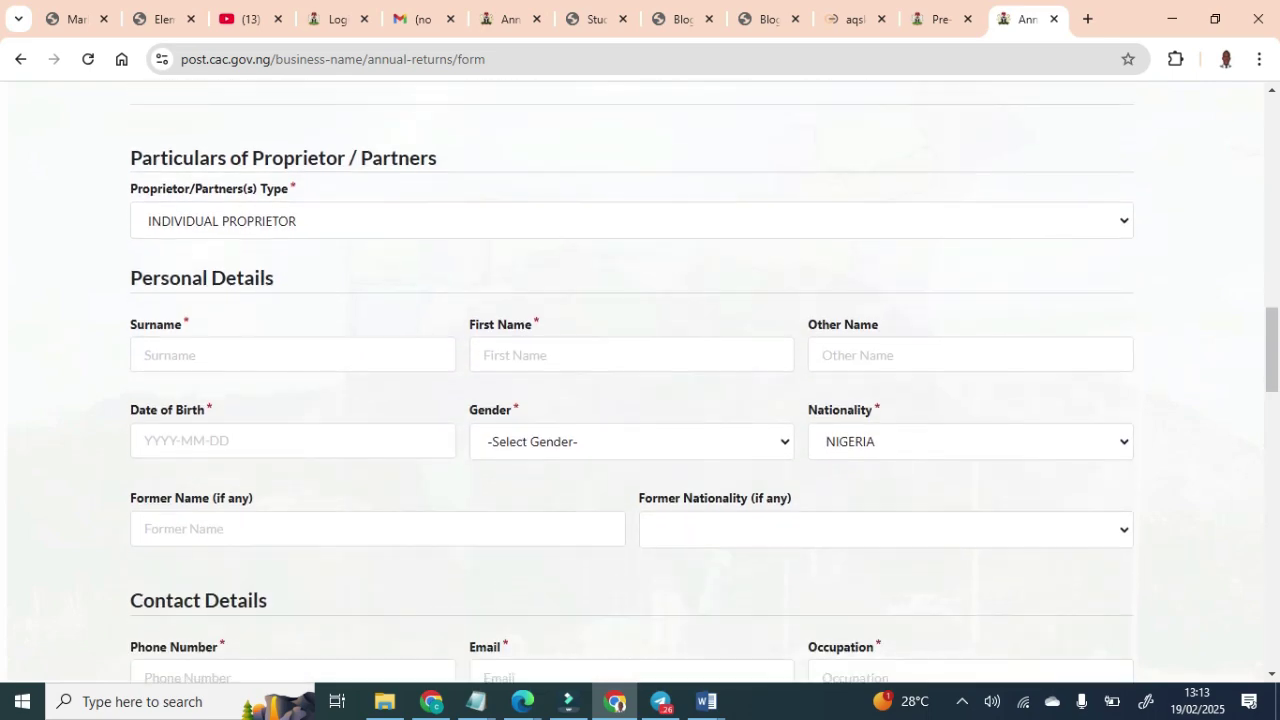
scroll(640, 380, down, 10)
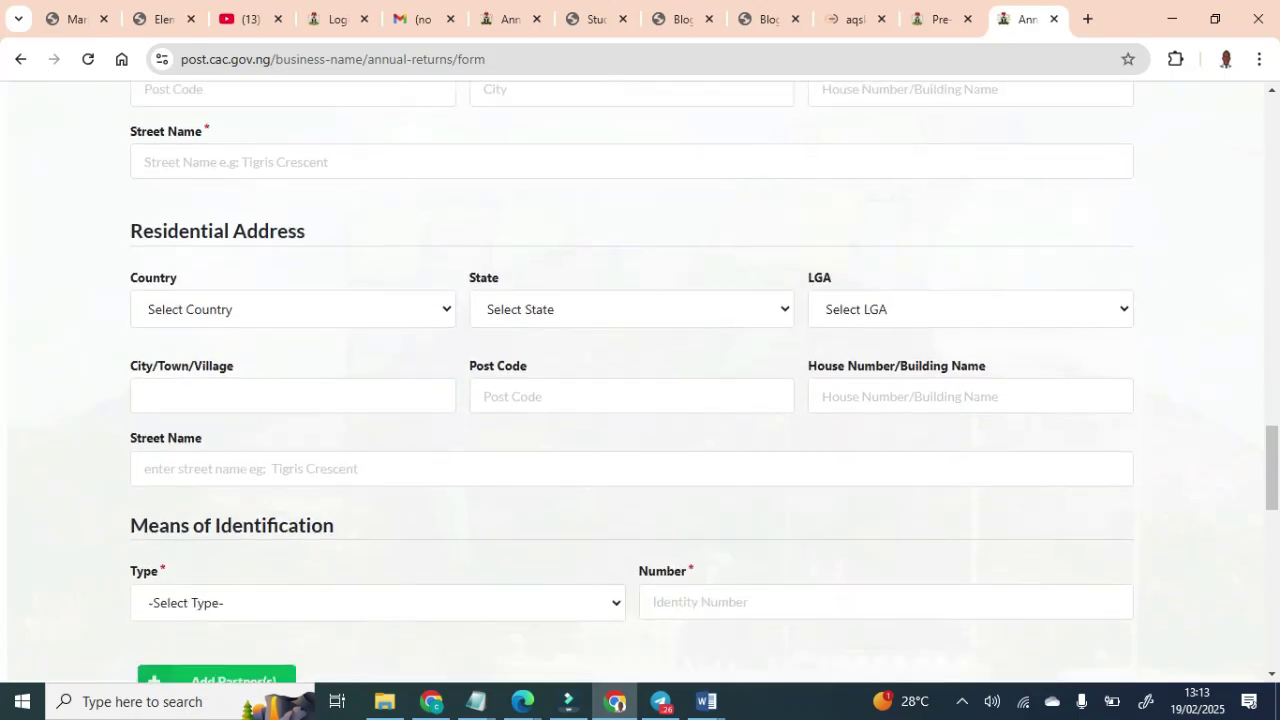
scroll(640, 380, down, 2)
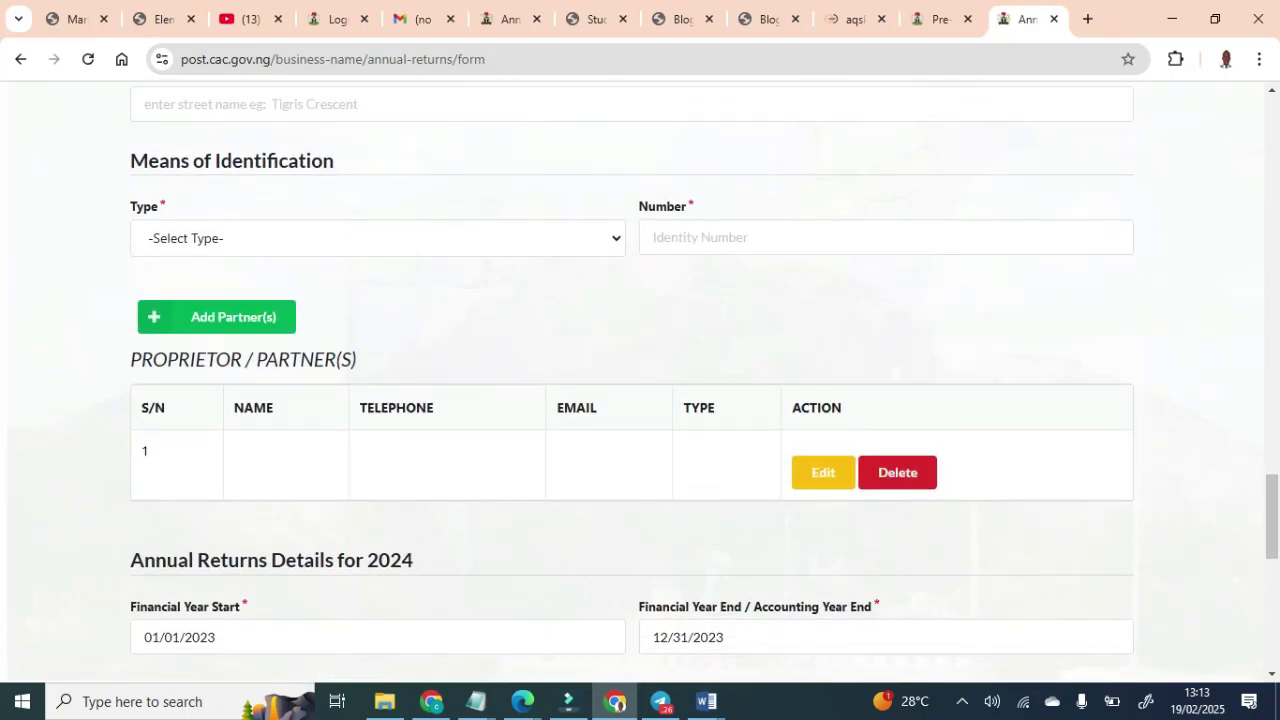
scroll(632, 383, up, 3)
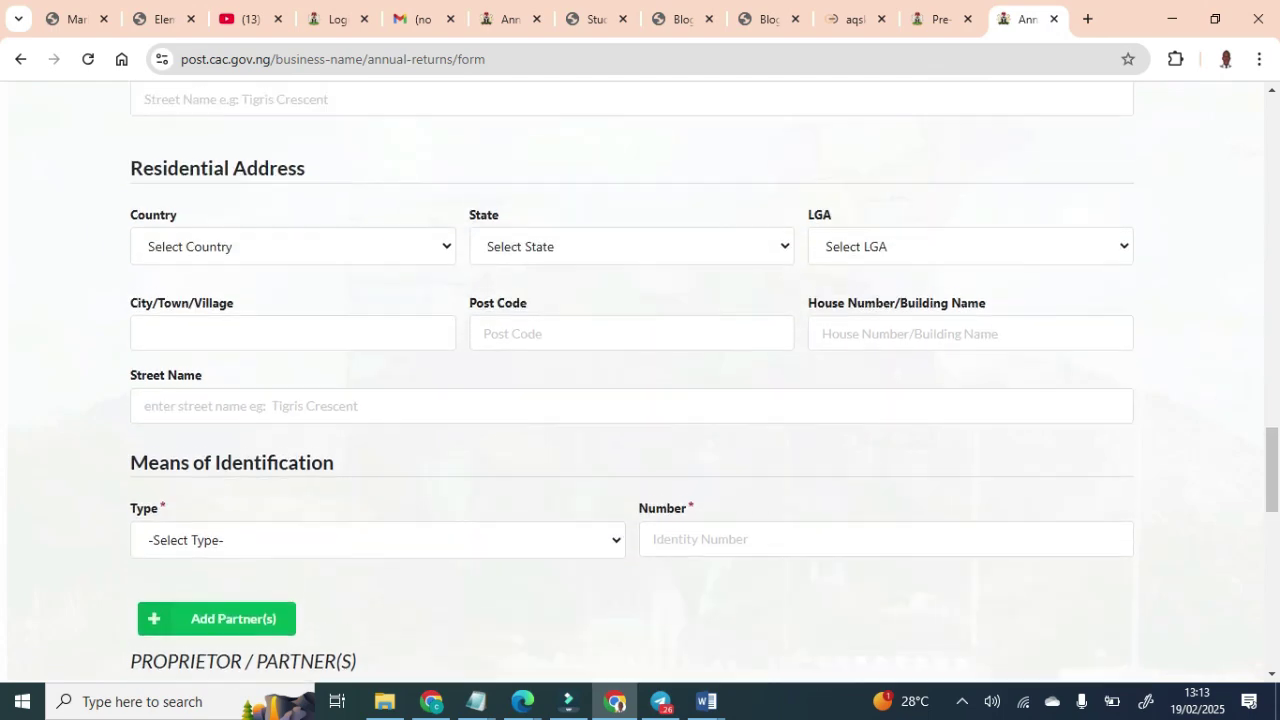
scroll(632, 383, down, 3)
scroll(640, 380, down, 1)
scroll(640, 380, up, 8)
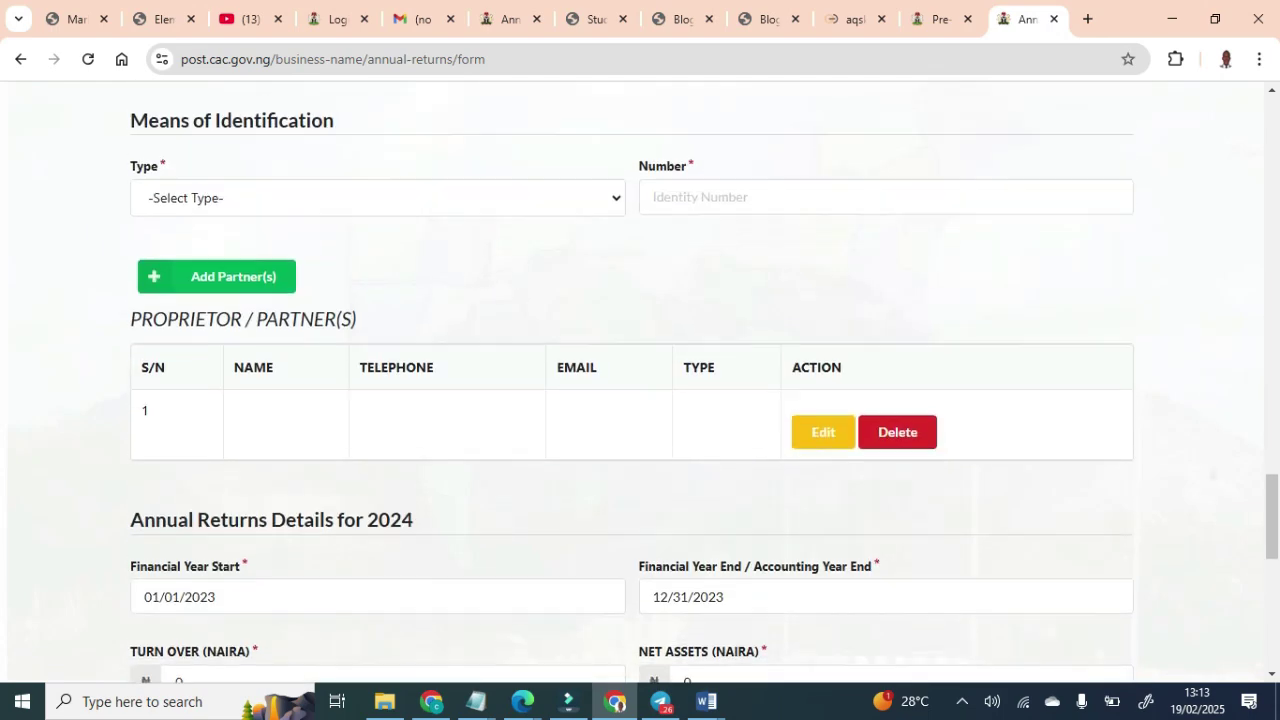
scroll(632, 380, up, 5)
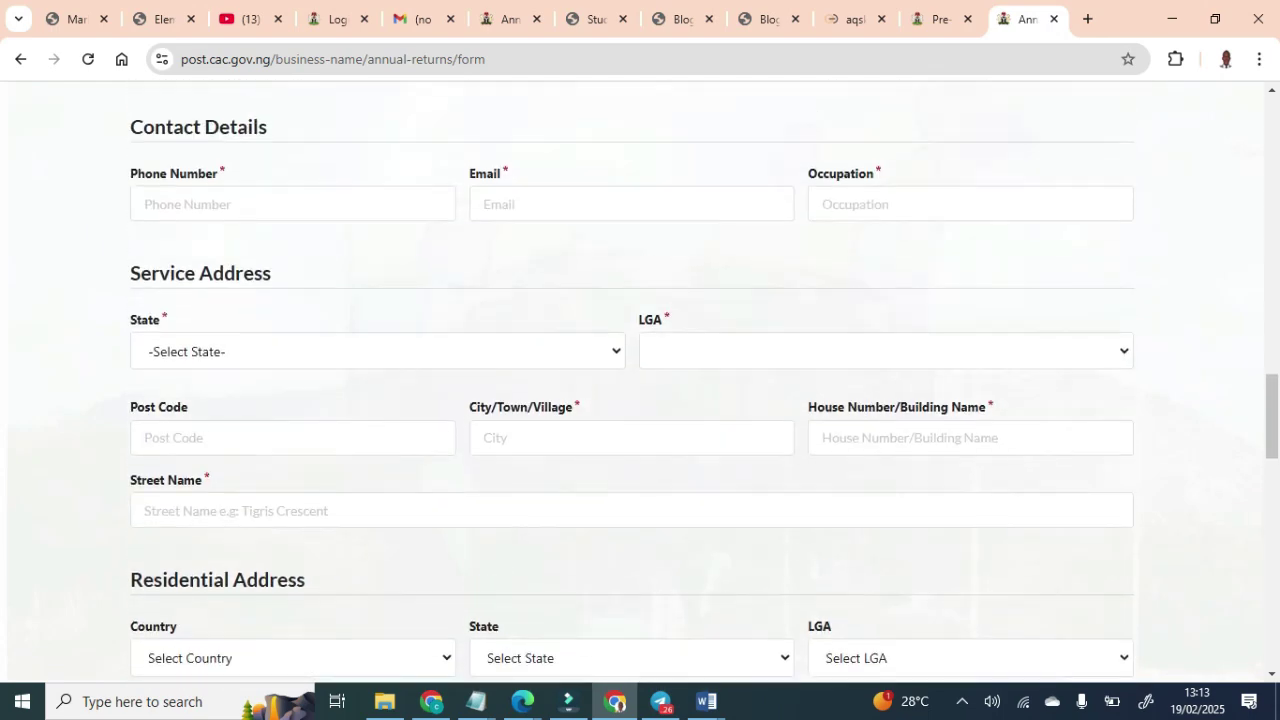
scroll(632, 380, up, 1)
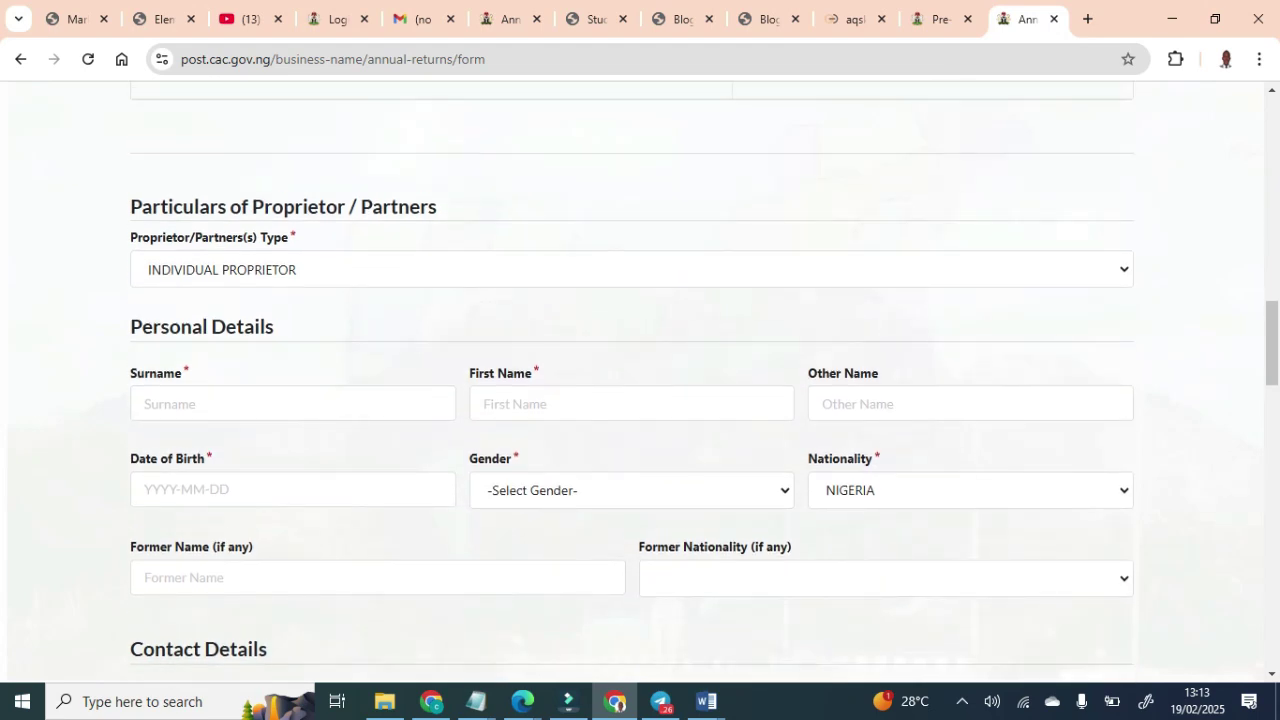
click(630, 269)
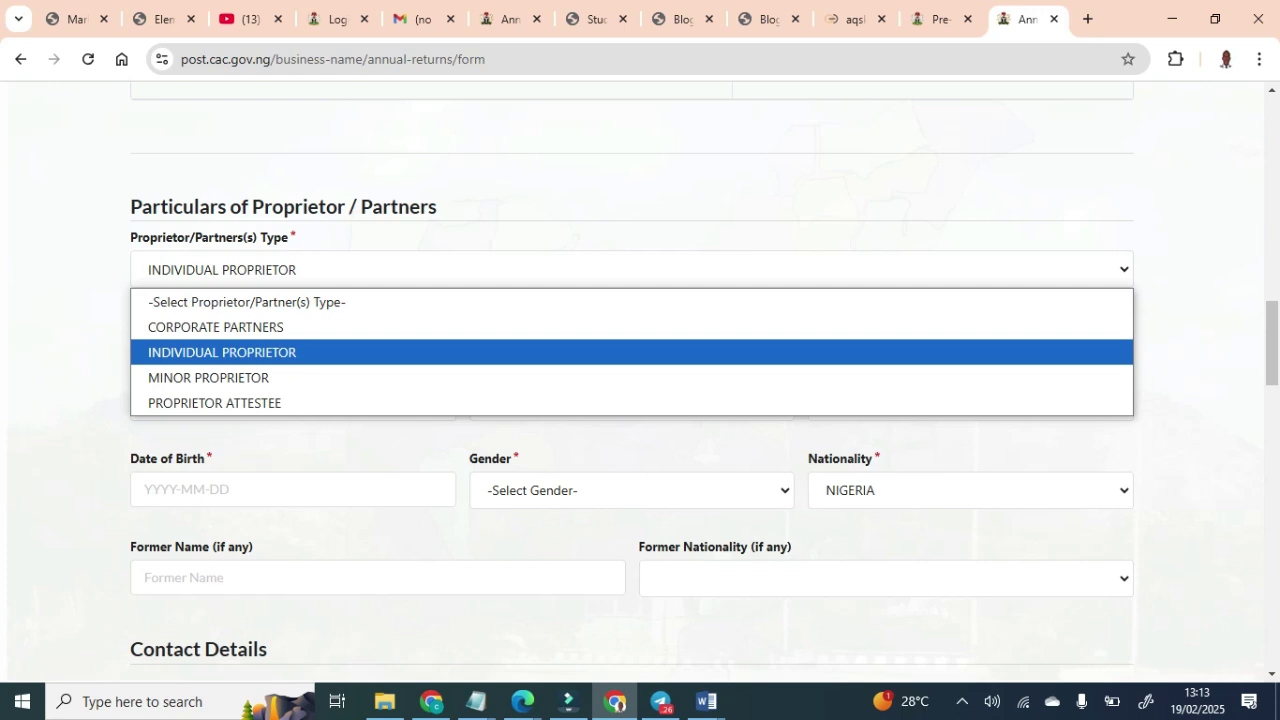
key(Escape)
scroll(640, 380, down, 2)
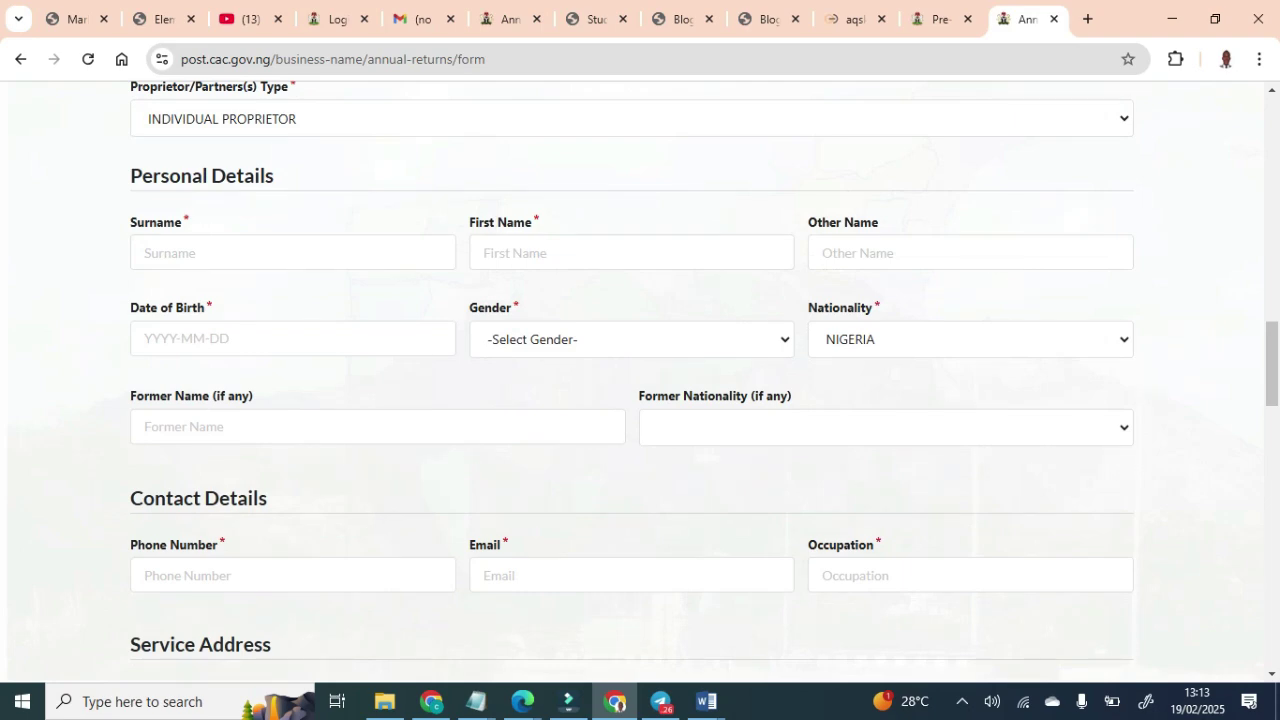
scroll(640, 380, down, 4)
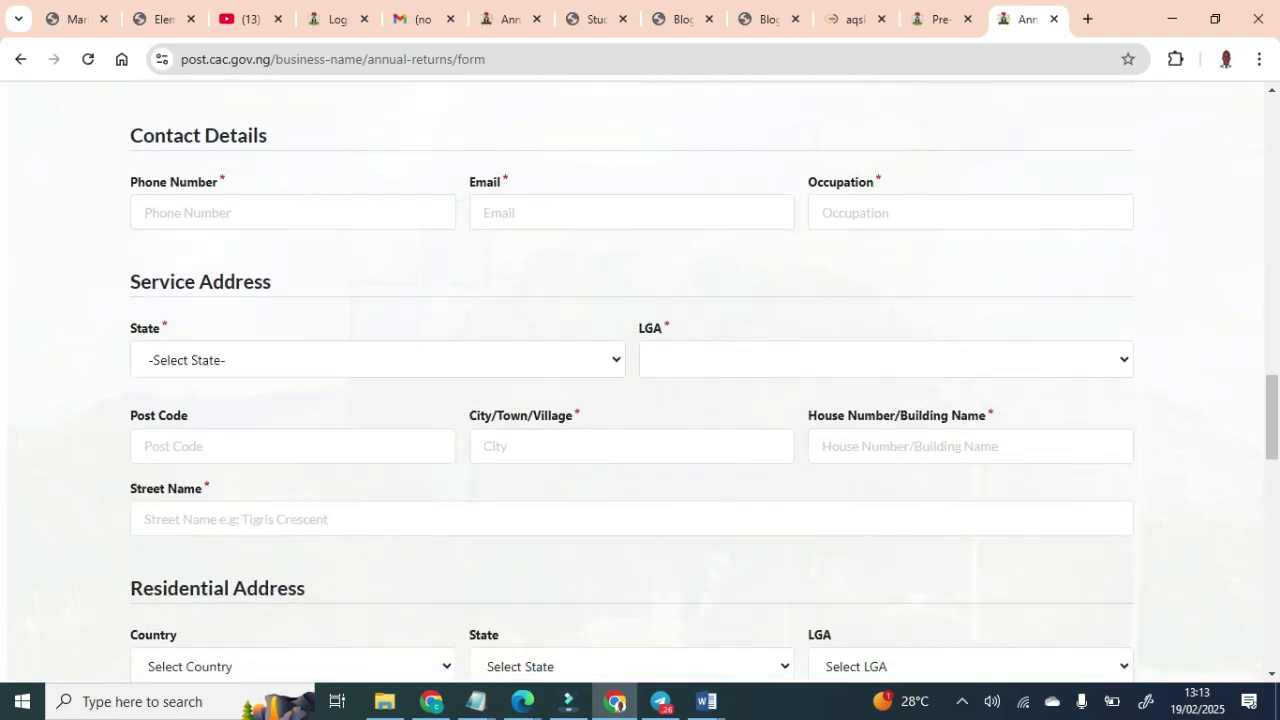
scroll(640, 380, down, 5)
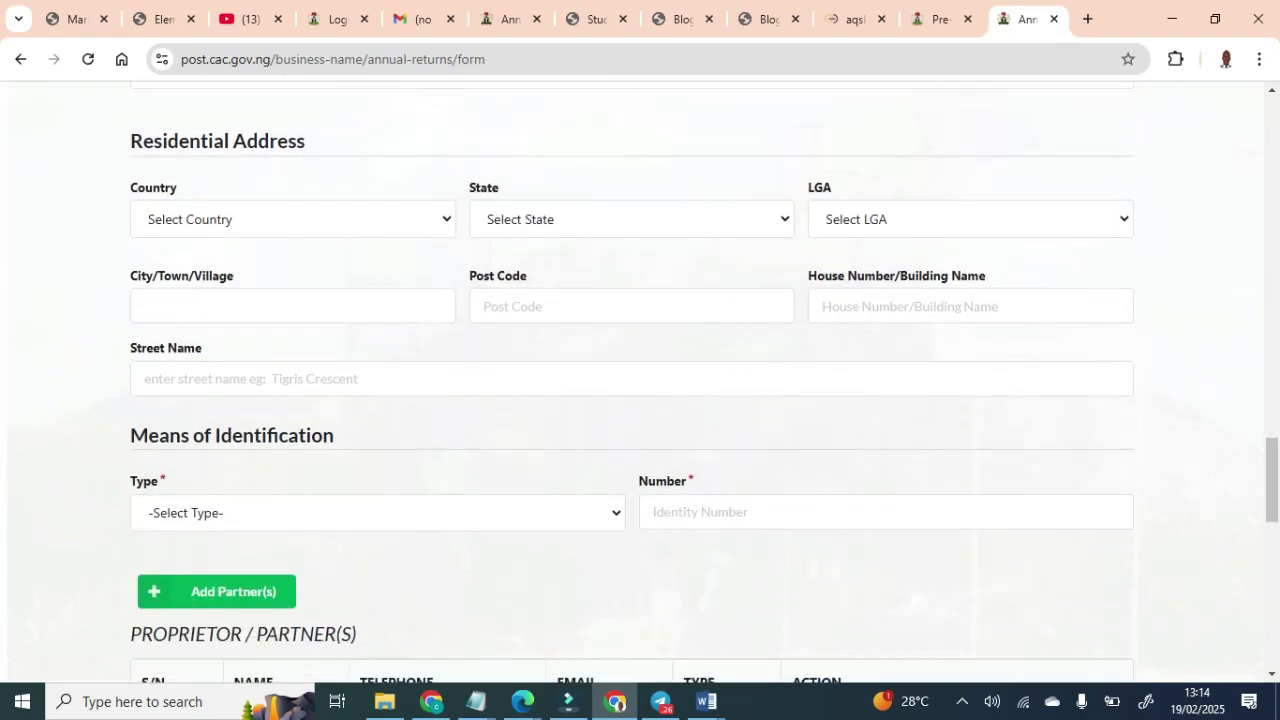
scroll(640, 380, down, 1)
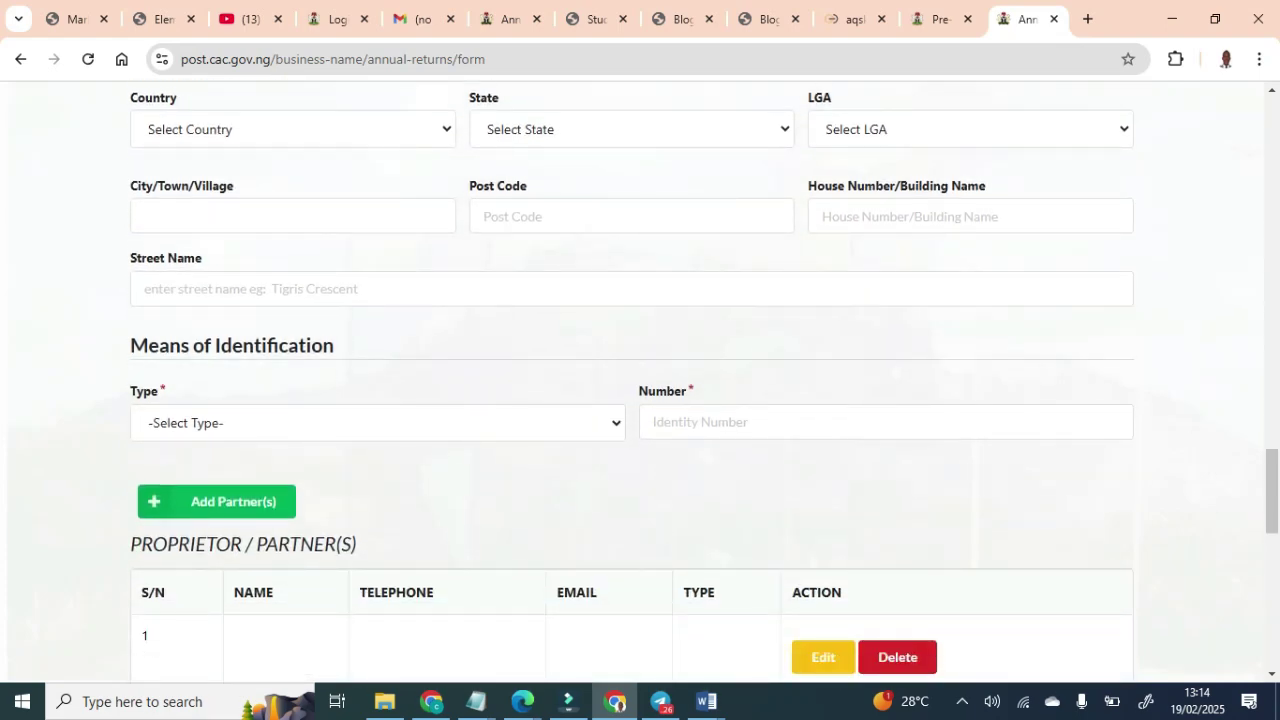
scroll(640, 380, down, 4)
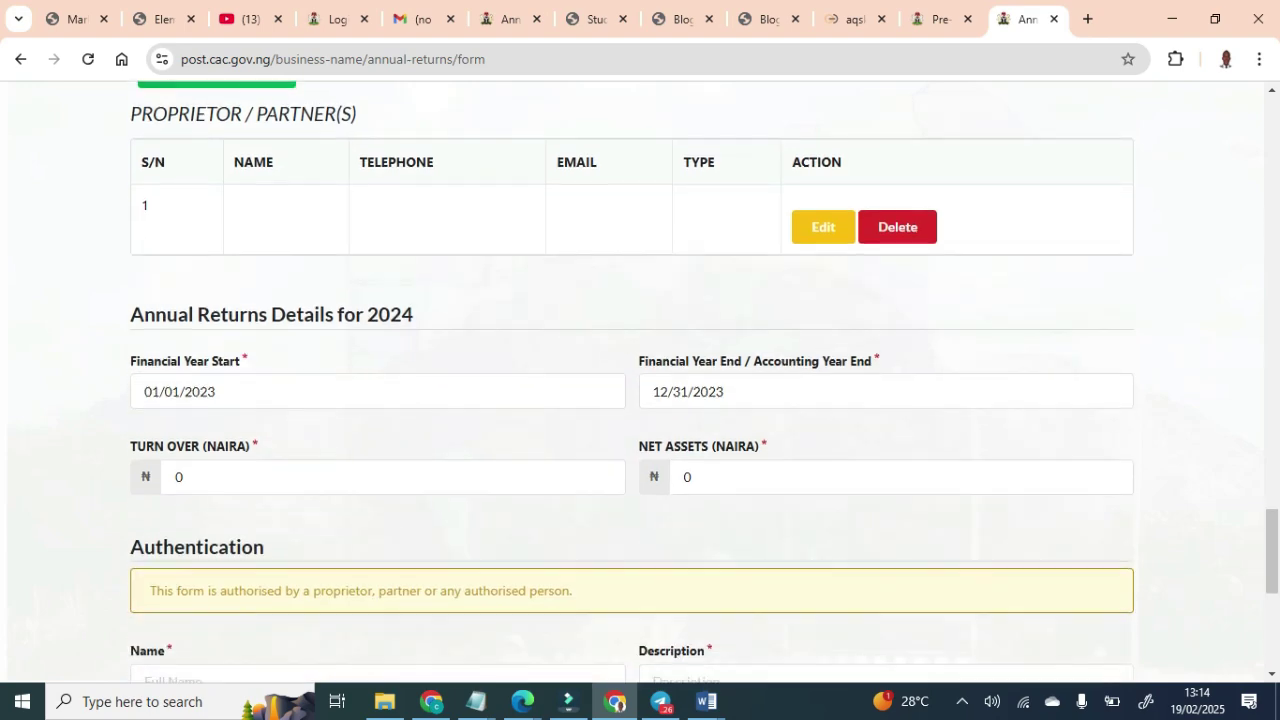
scroll(640, 380, up, 1)
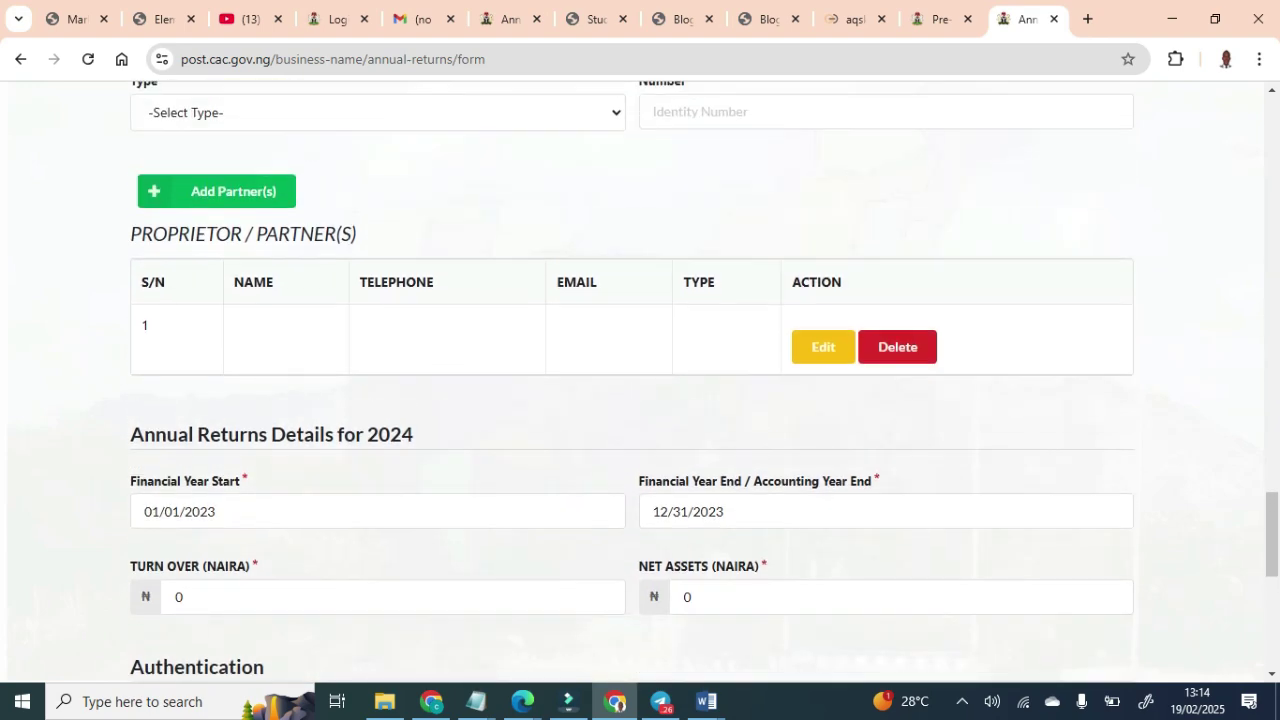
scroll(640, 380, down, 2)
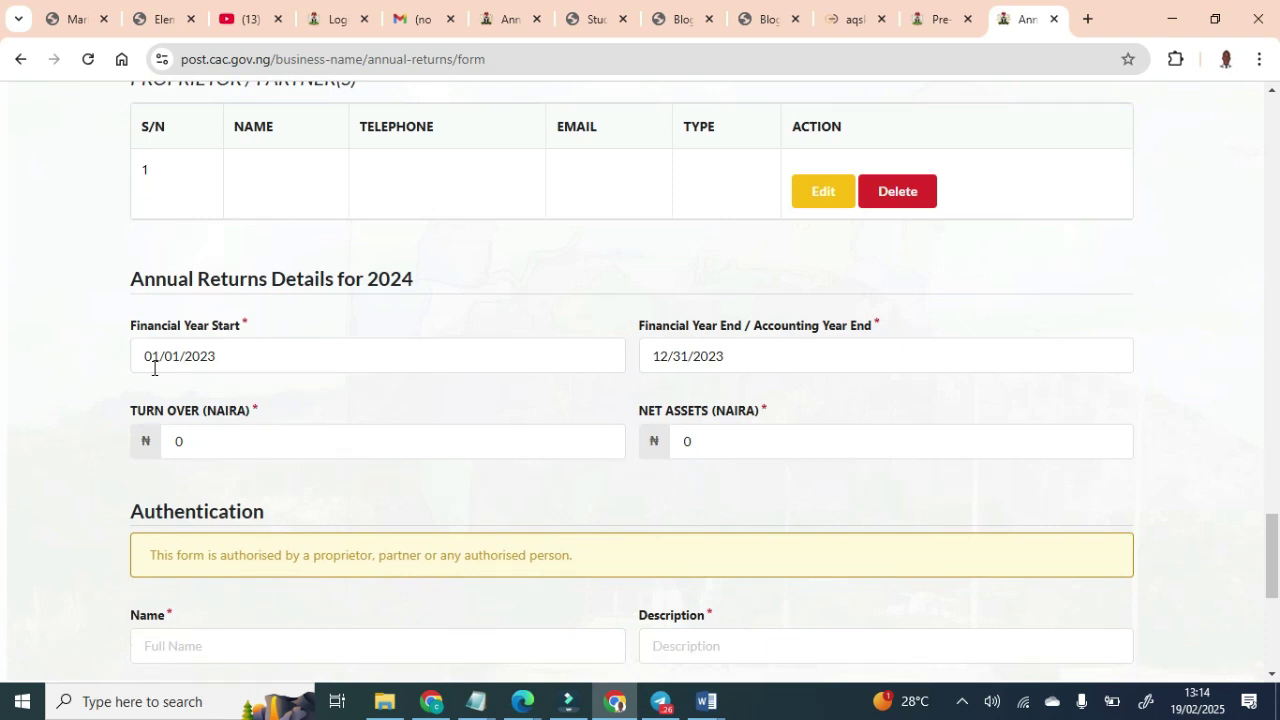
Step: Set the Financial Year Start date to 01/01/2024
click(275, 354)
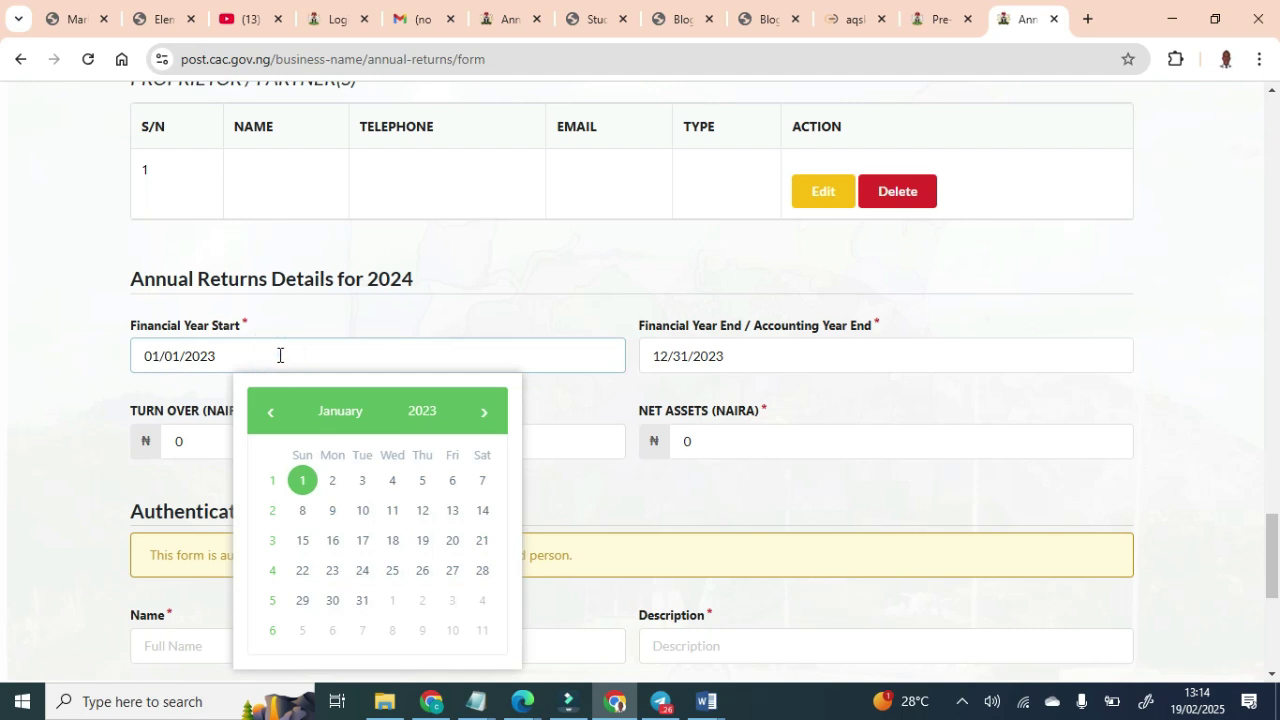
click(277, 355)
click(294, 362)
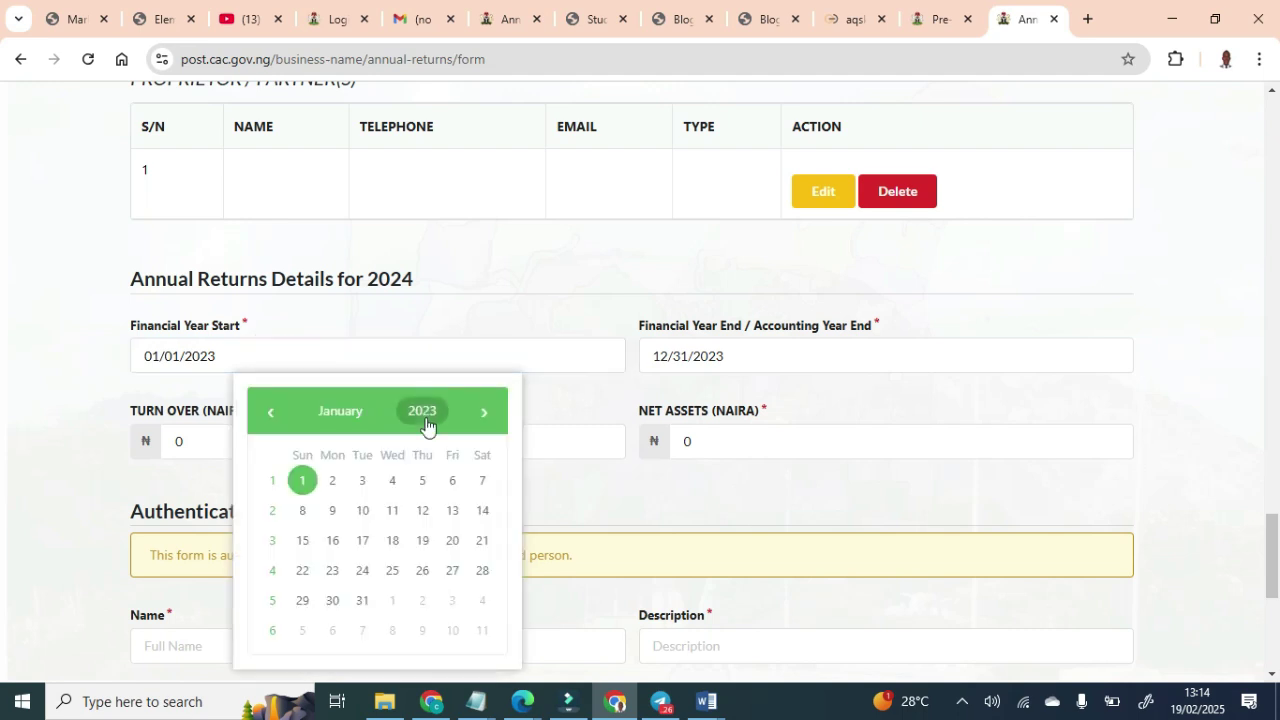
click(426, 424)
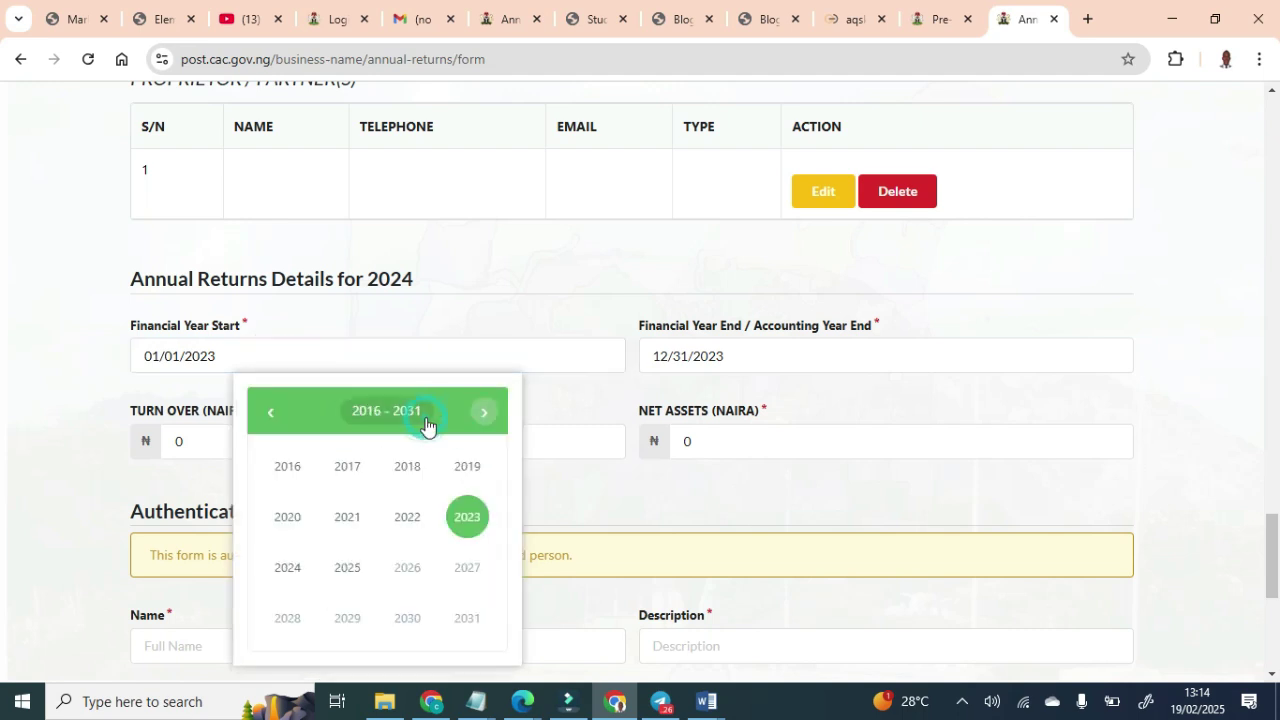
click(286, 585)
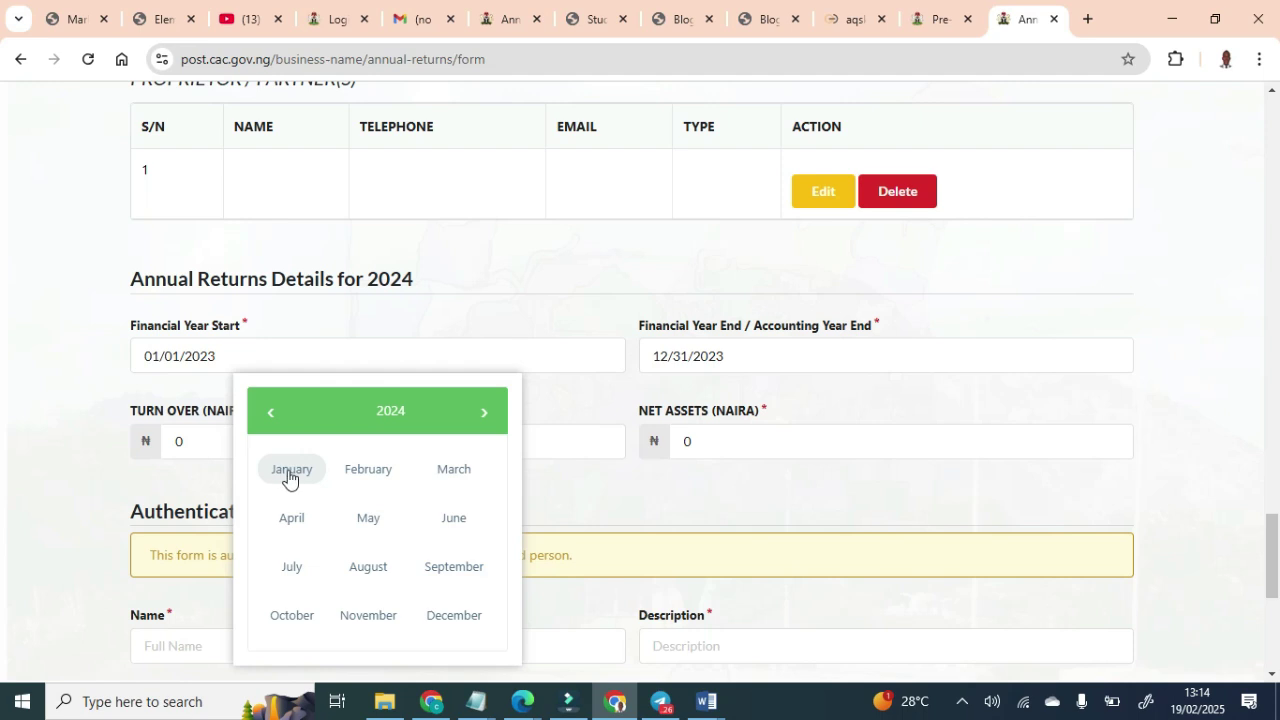
click(288, 477)
click(284, 480)
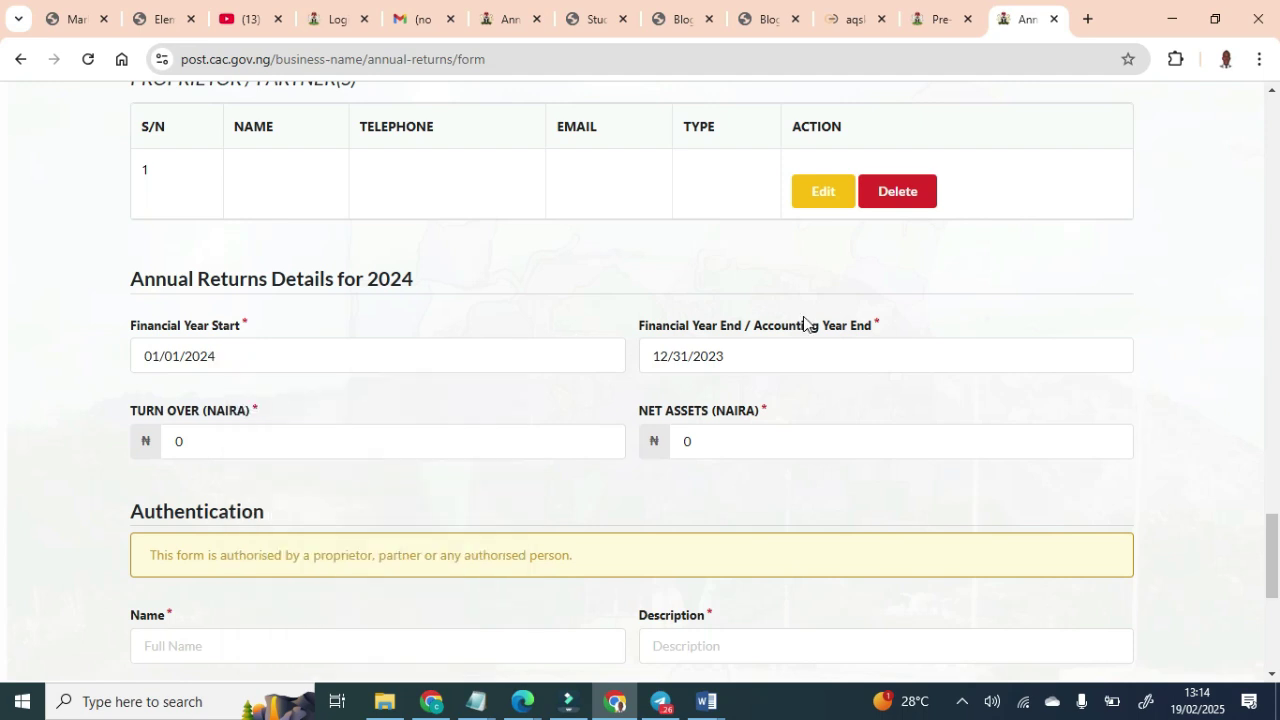
Step: Set the Financial Year End date to 12/31/2024
click(765, 358)
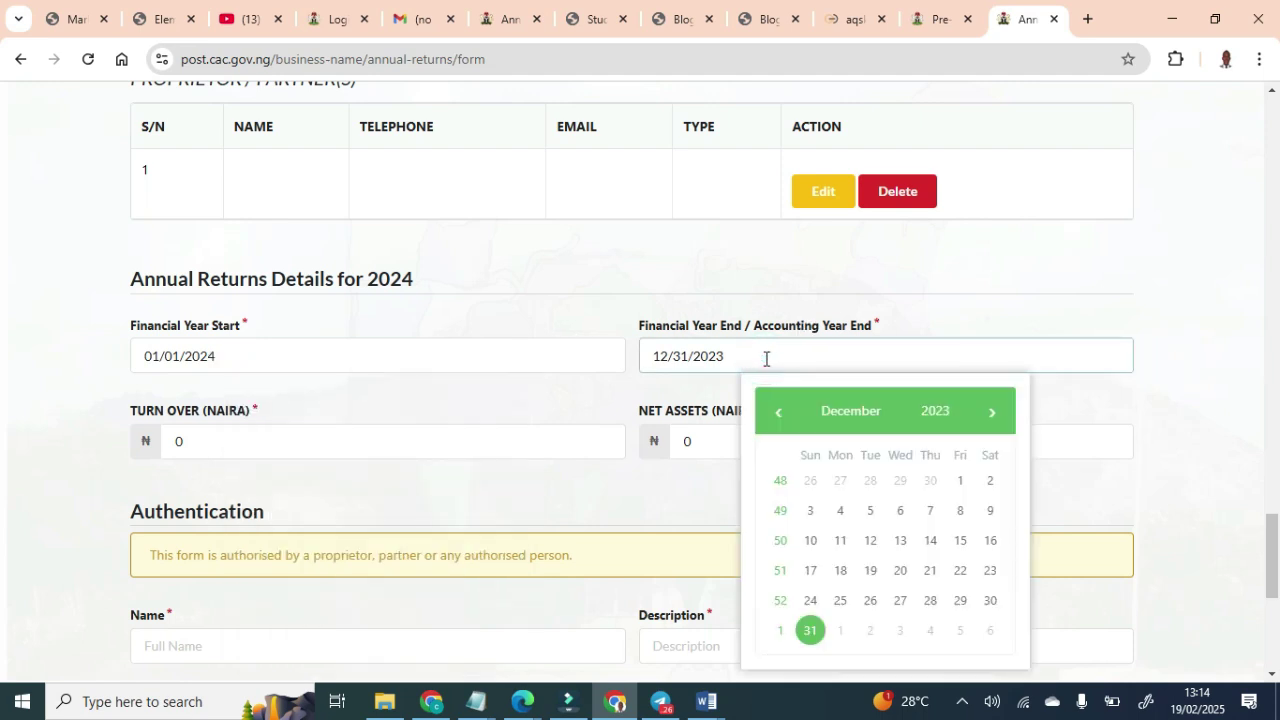
click(944, 409)
click(795, 567)
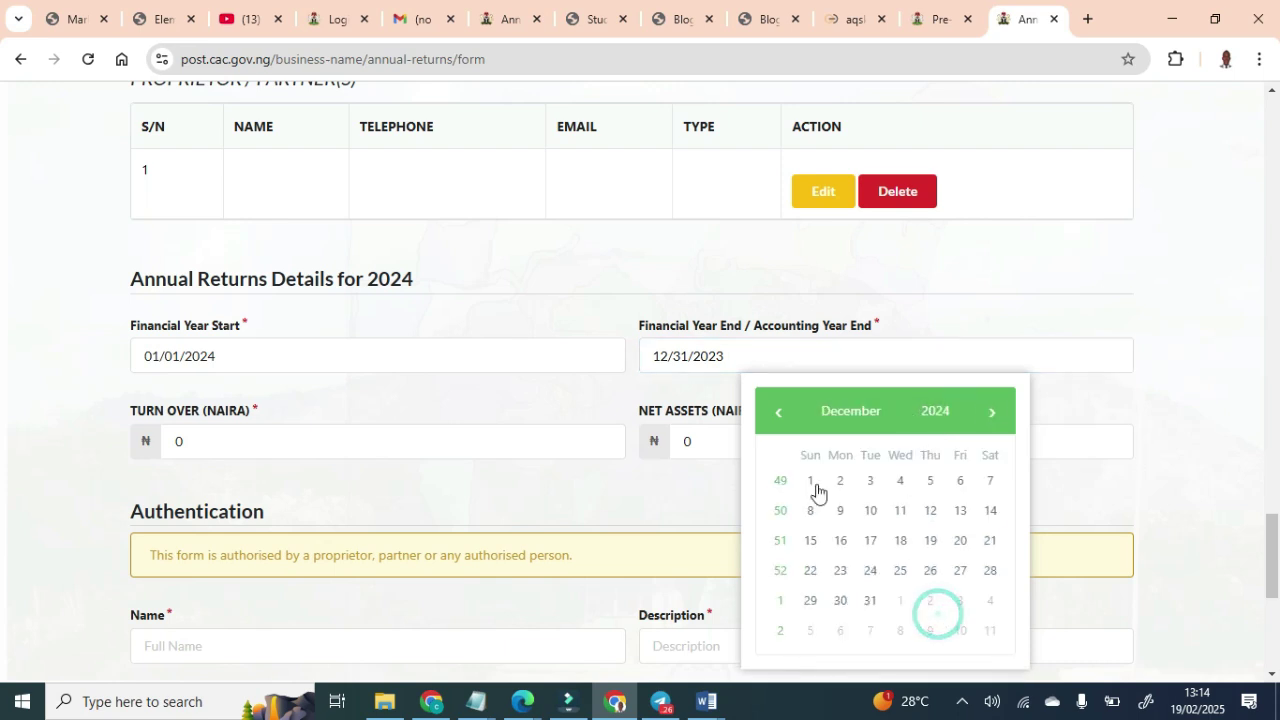
click(871, 600)
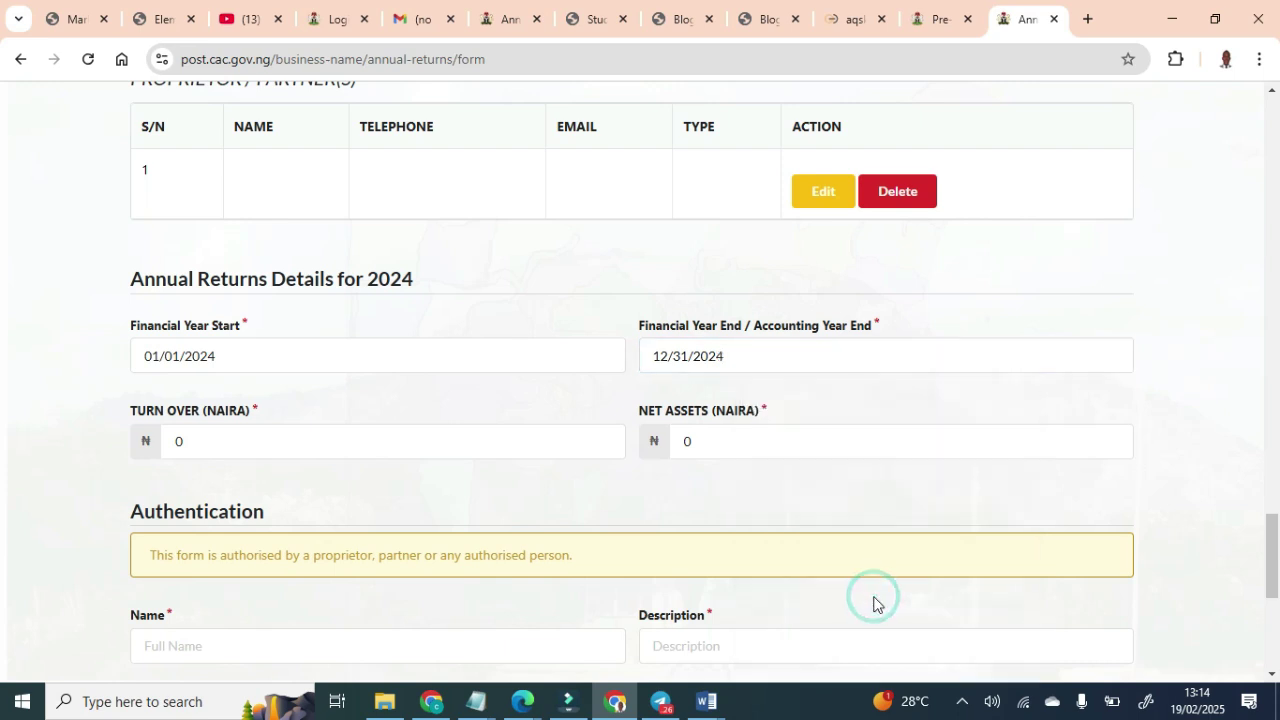
scroll(874, 603, down, 1)
scroll(704, 364, down, 1)
Step: Enter a turnover of 25000 and net assets of 50000 on the annual returns form
click(182, 299)
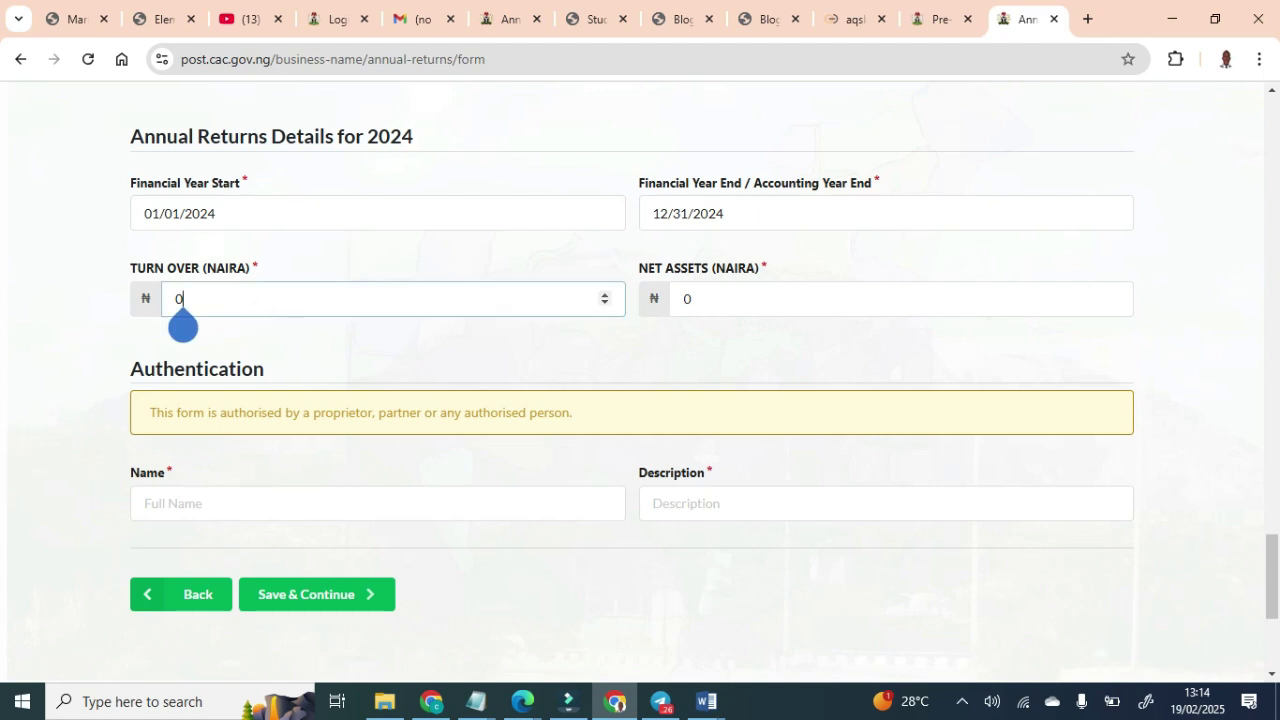
key(BackSpace)
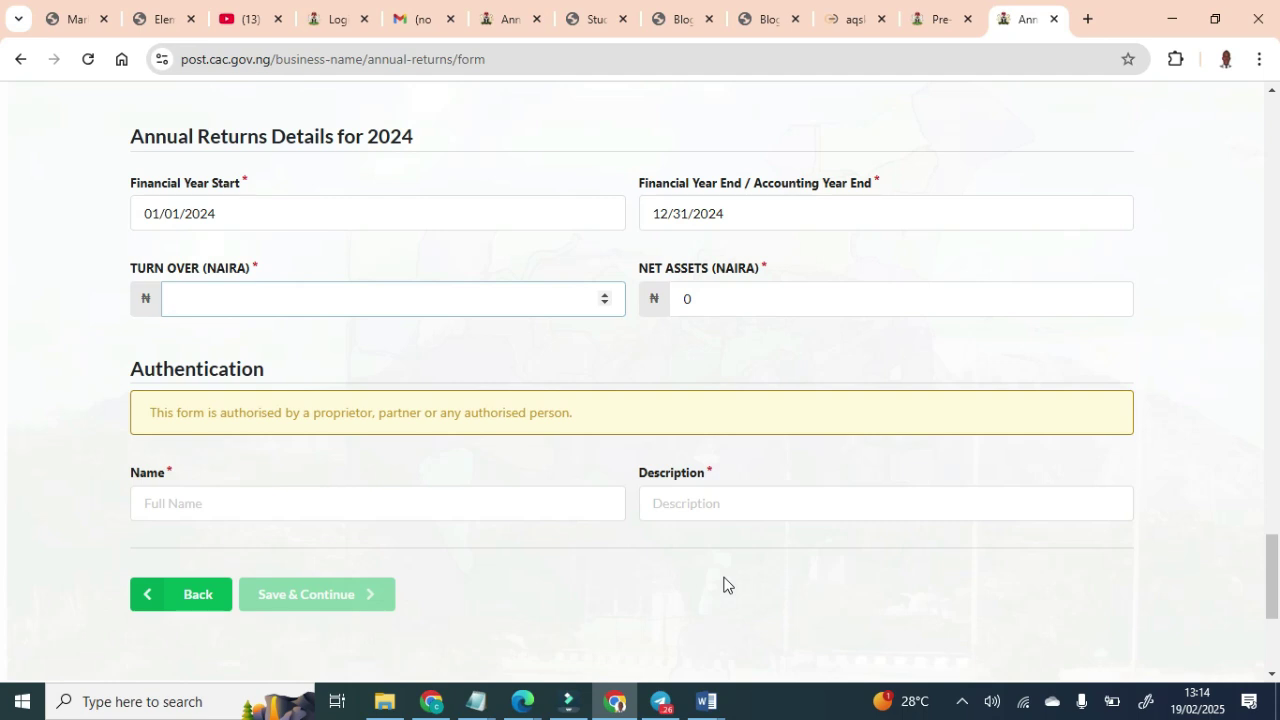
click(254, 307)
click(239, 305)
text(25)
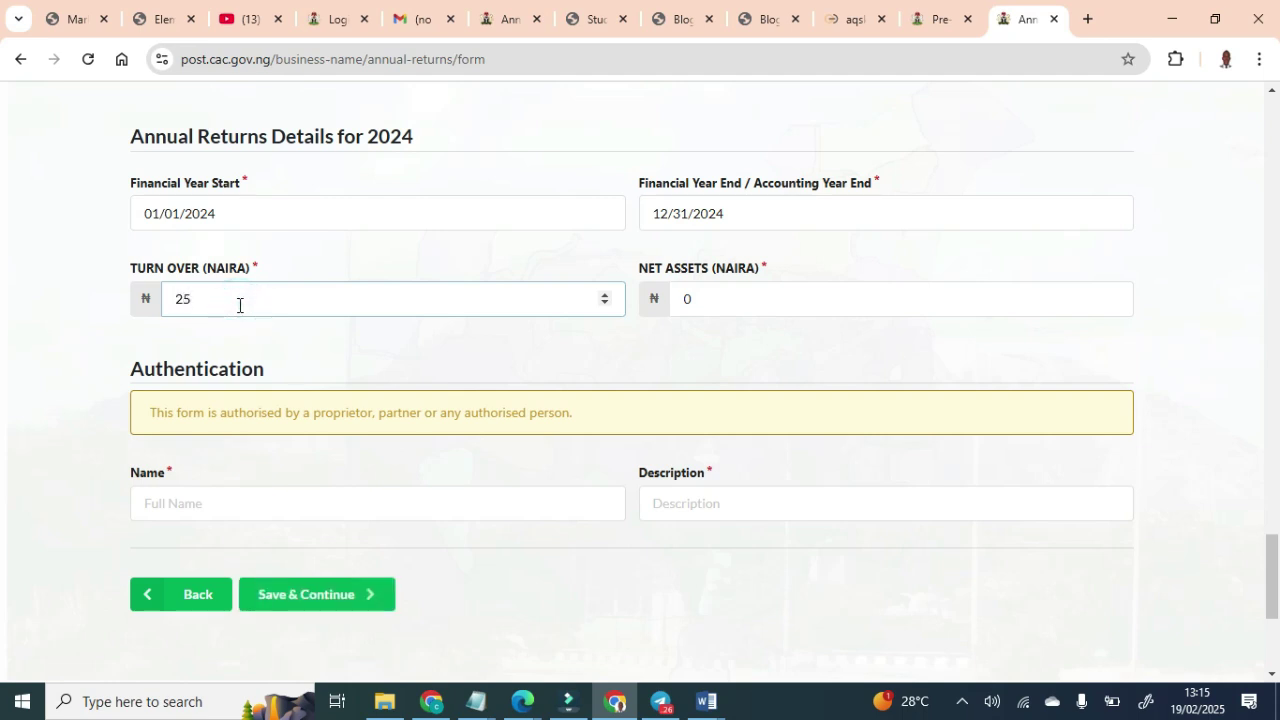
text(0,0)
key(BackSpace)
key(BackSpace)
key(BackSpace)
text(000)
click(732, 281)
click(732, 281)
key(BackSpace)
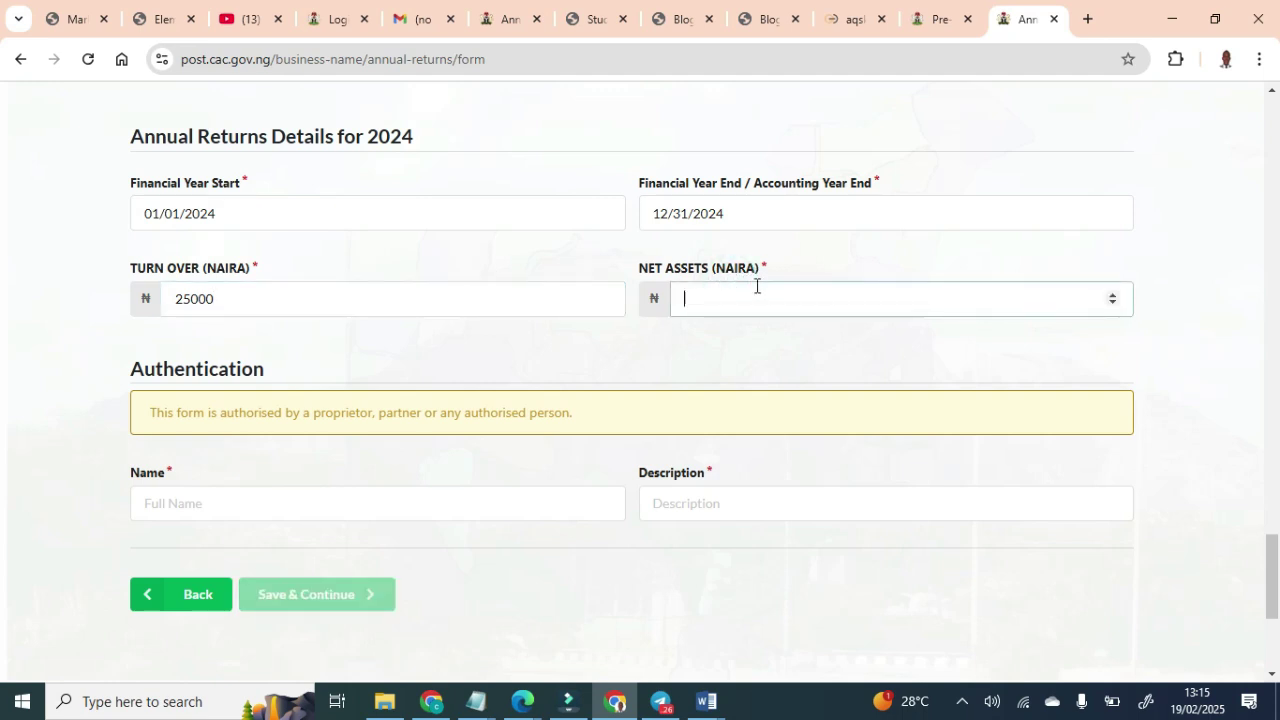
text(50000)
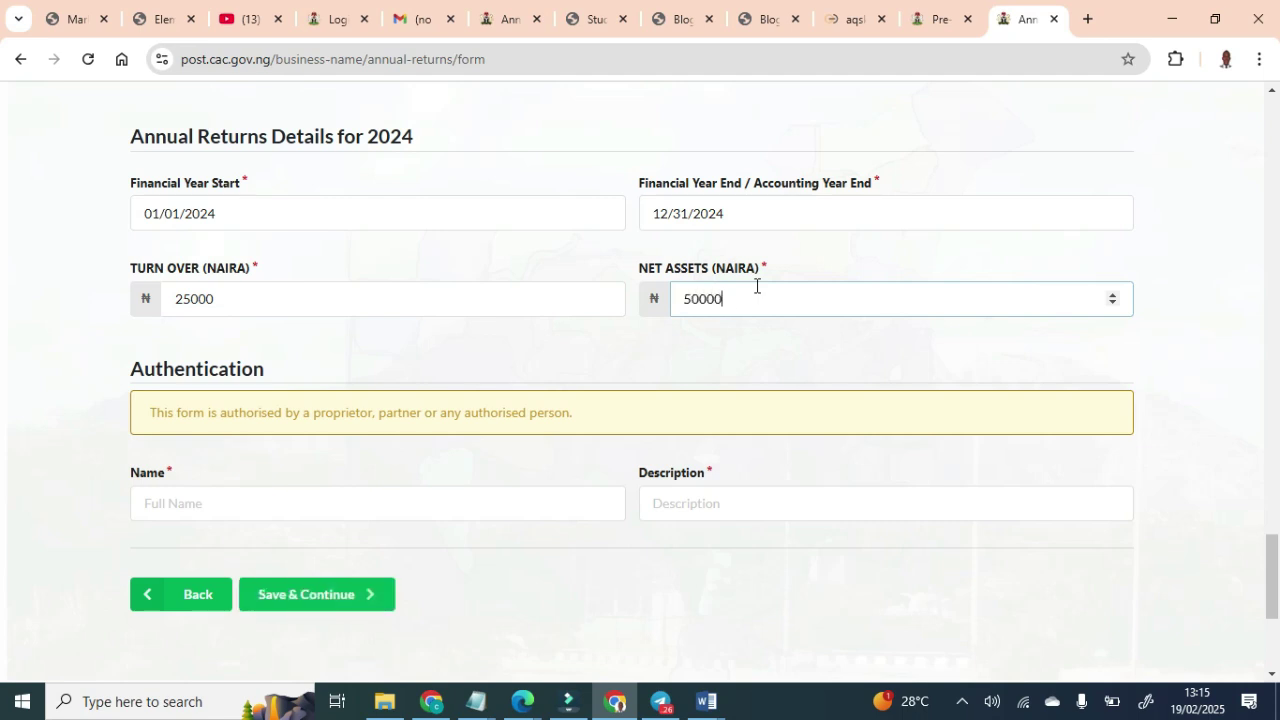
scroll(756, 286, down, 1)
scroll(457, 366, down, 1)
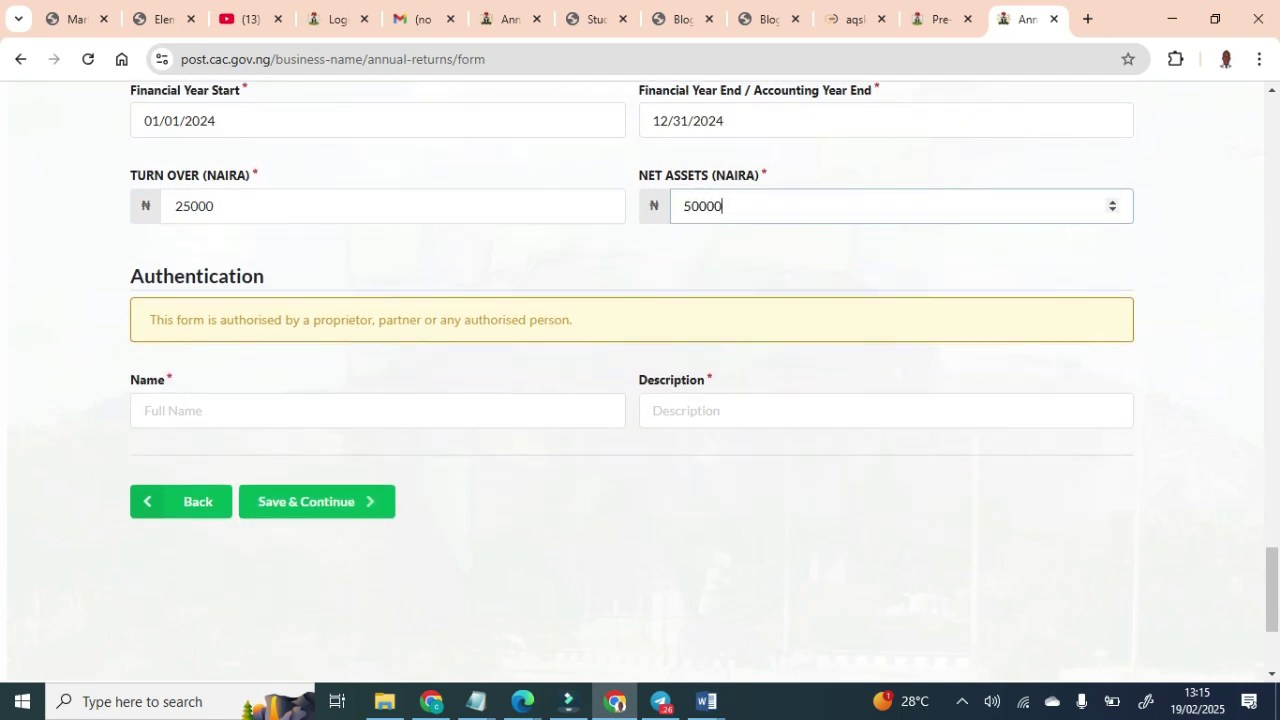
Step: Fill in the authoriser's full name with description MANAGING DIRECTOR and save the form
click(307, 418)
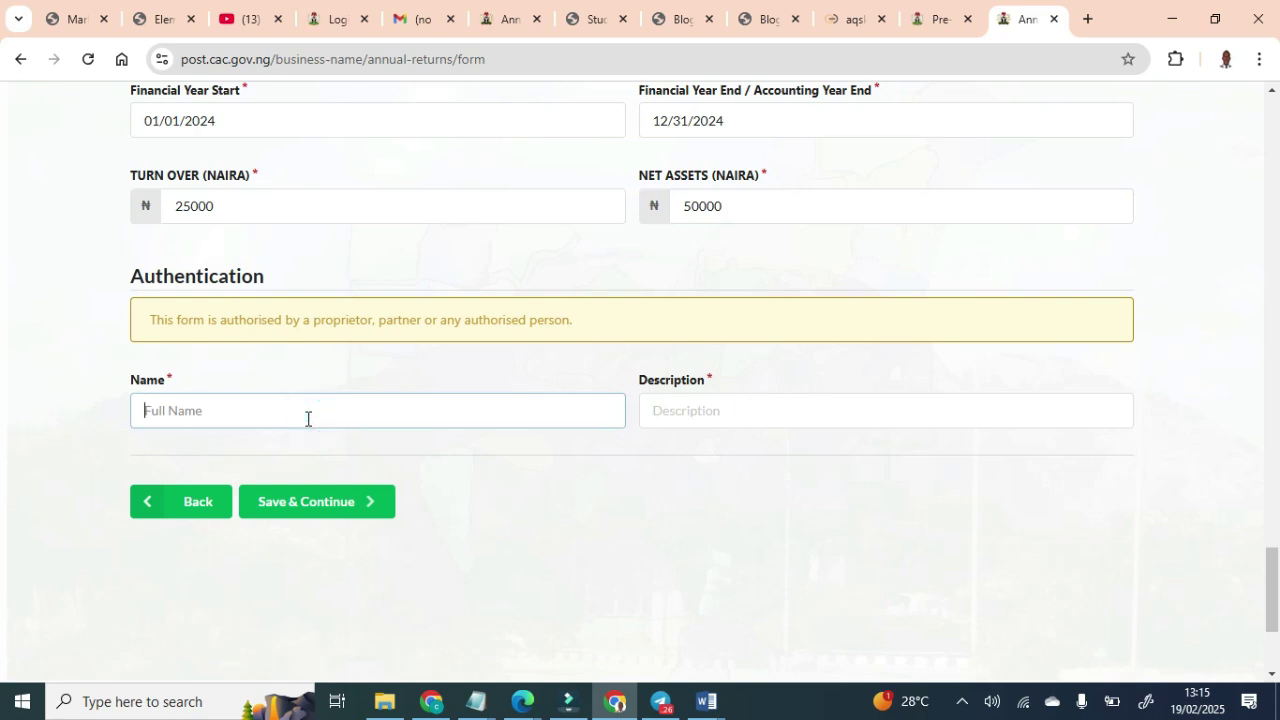
text(C)
key(BackSpace)
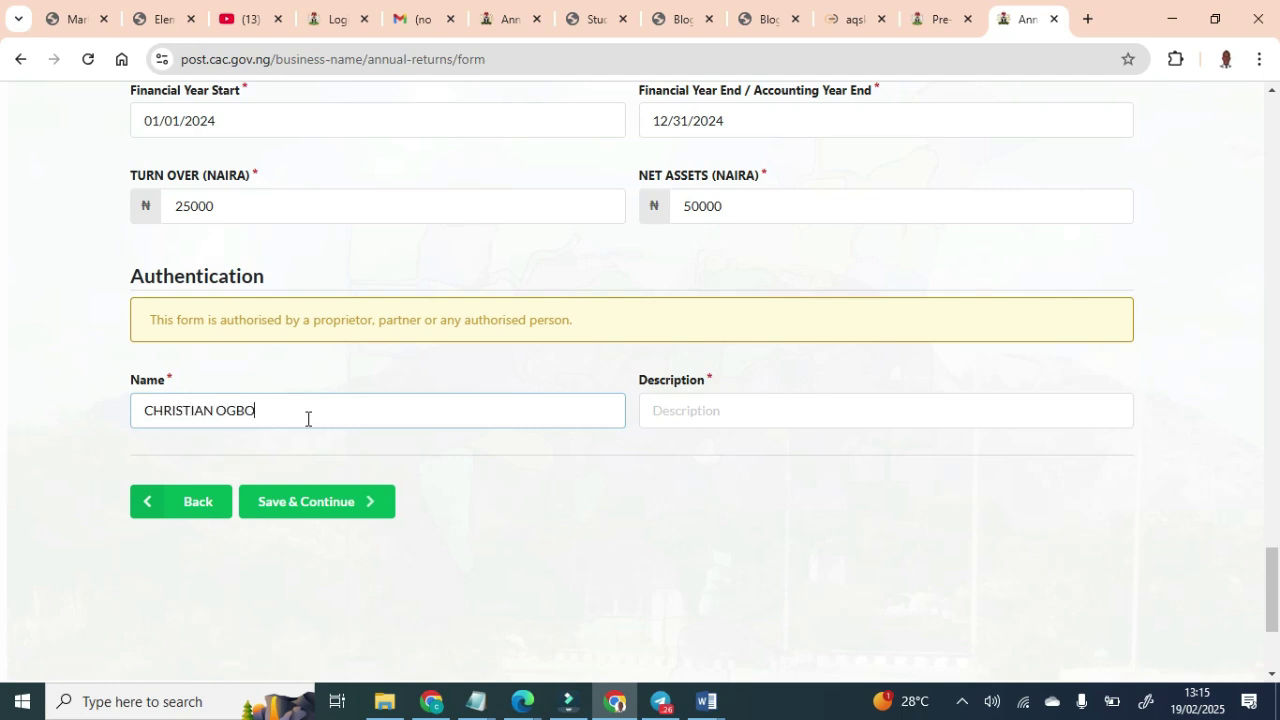
click(793, 405)
text(MANAG)
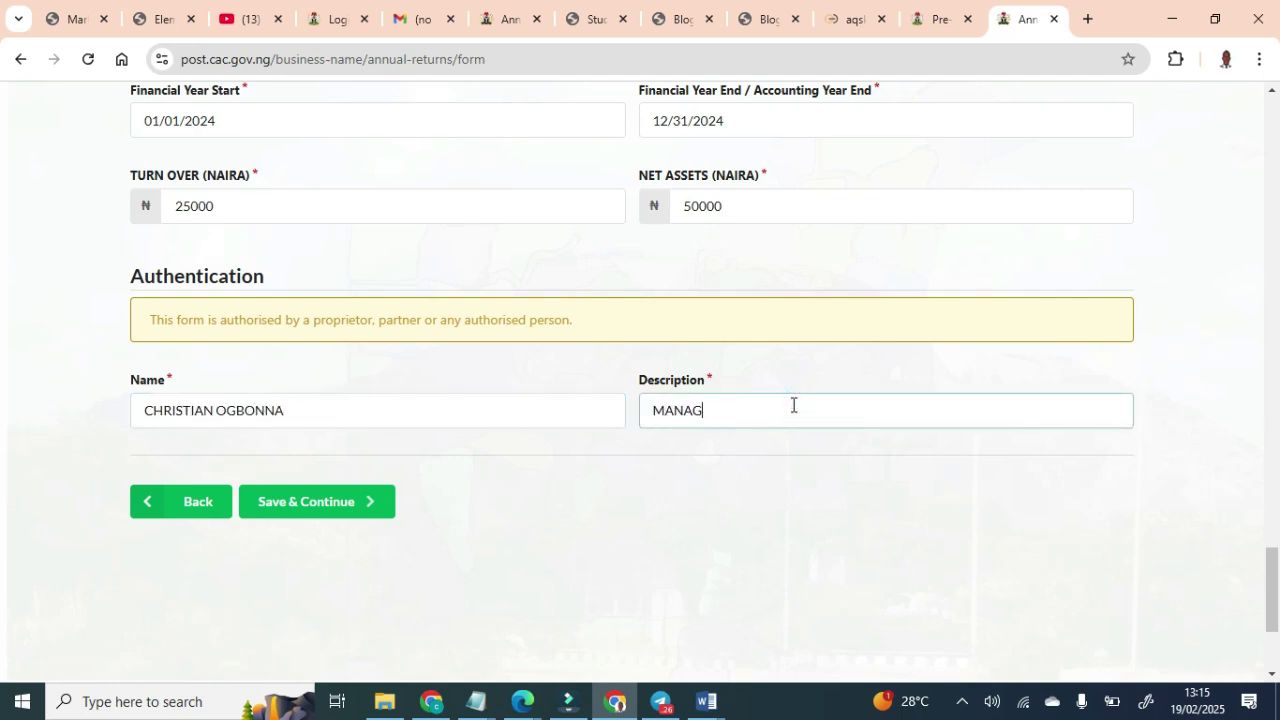
text(ING DIRECTOR)
key(Return)
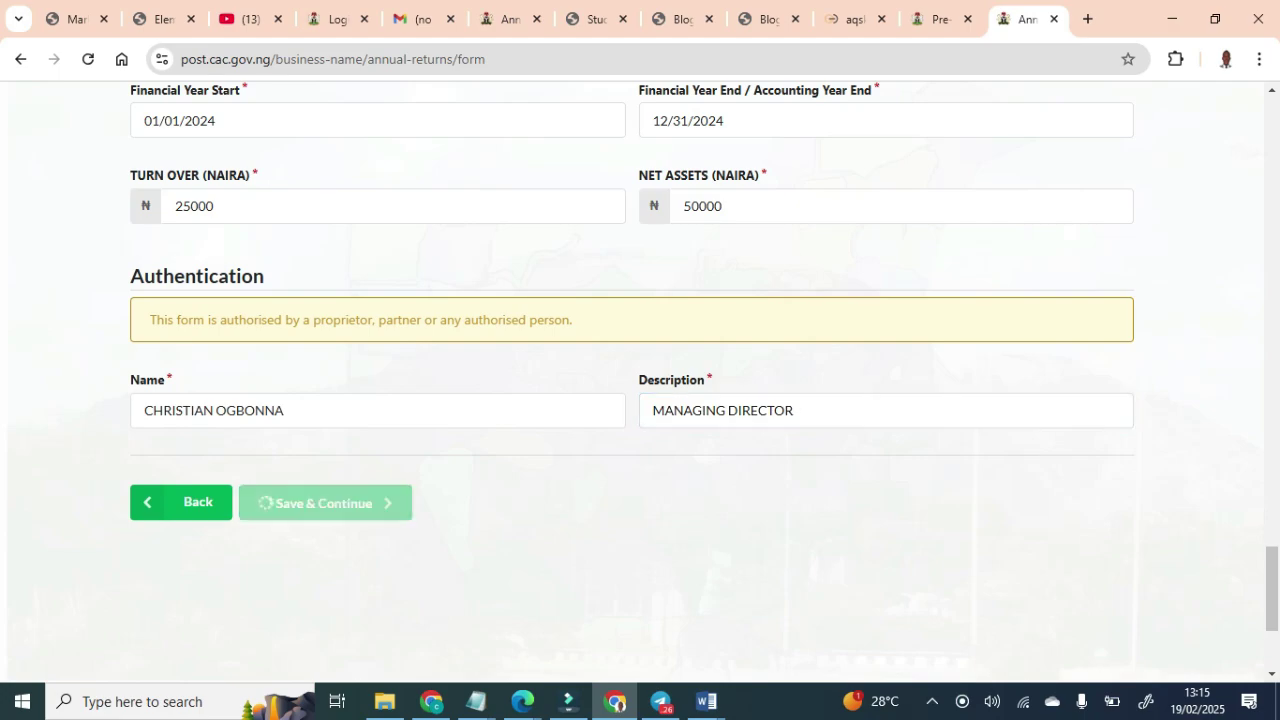
Step: Review the annual returns preview and proceed to the Remita payment page
scroll(640, 375, down, 3)
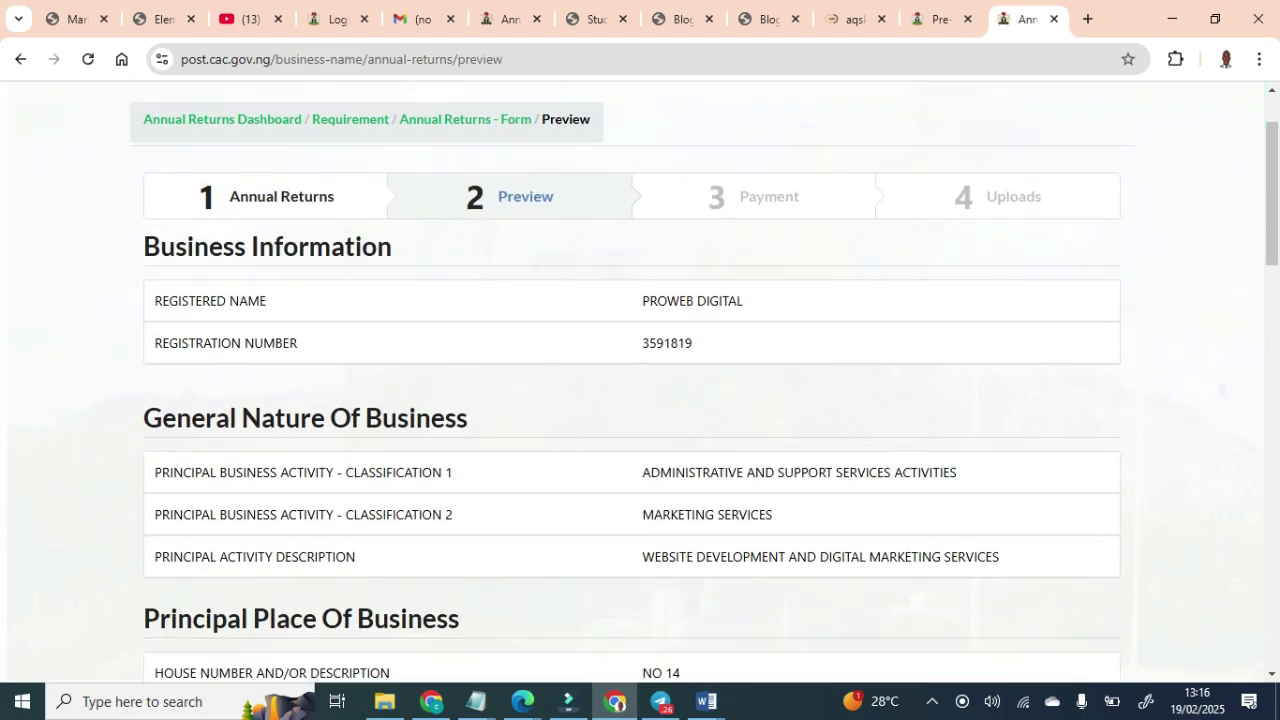
scroll(640, 375, down, 20)
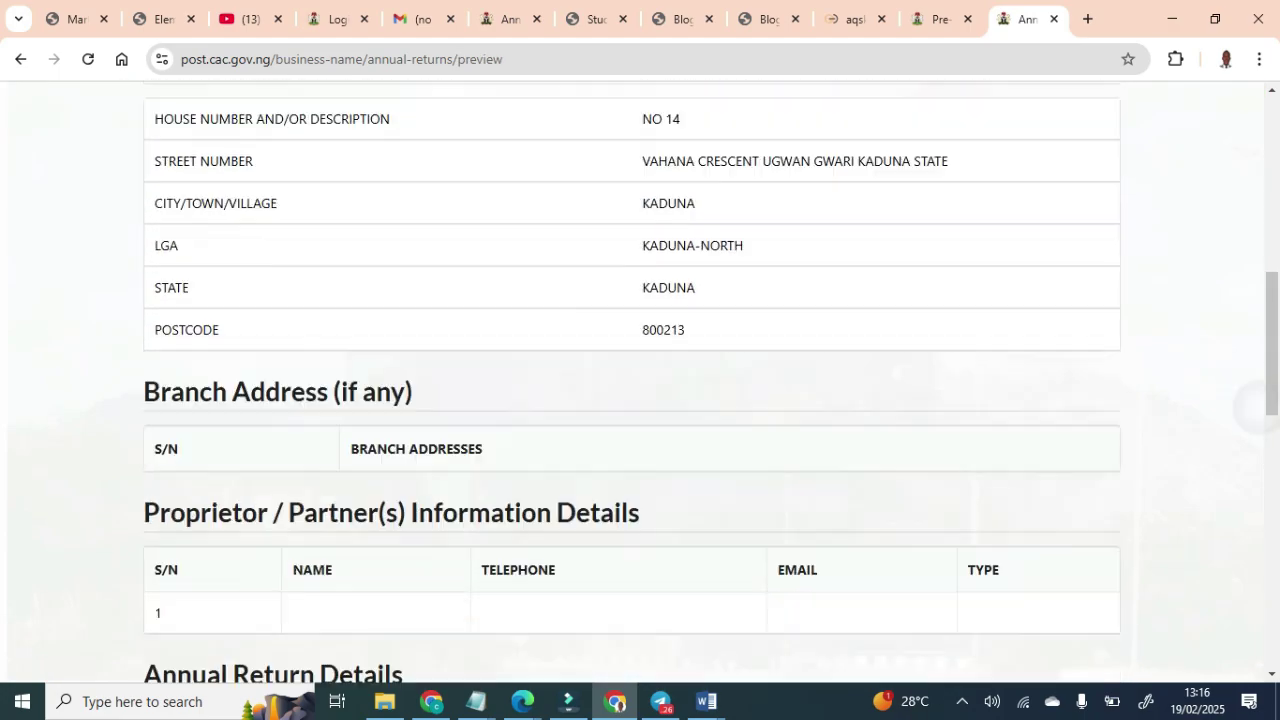
scroll(640, 375, up, 2)
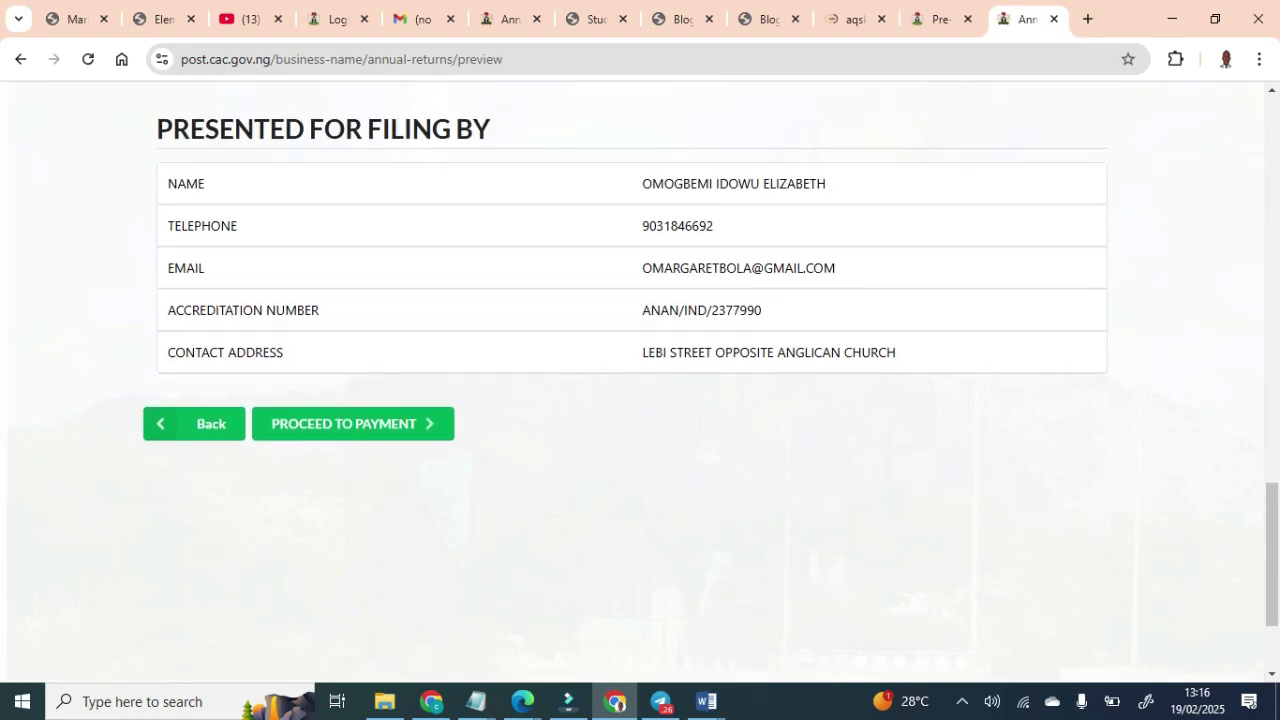
scroll(640, 375, down, 2)
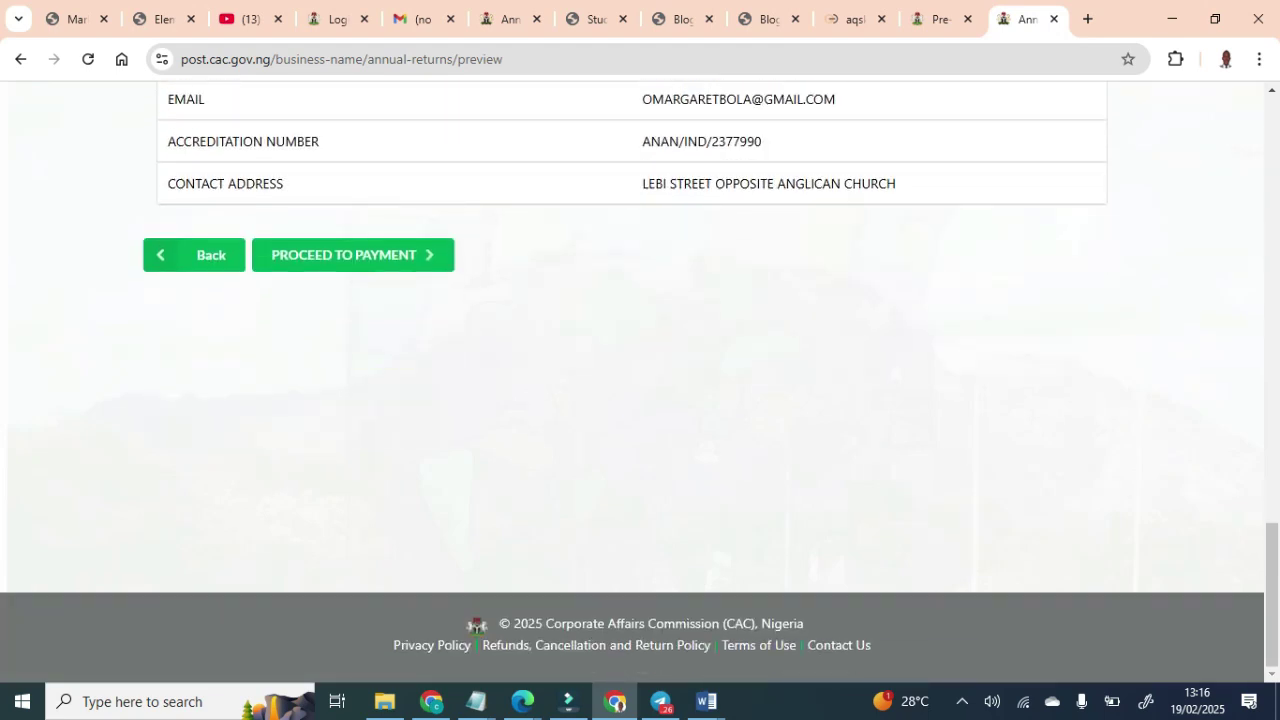
click(352, 255)
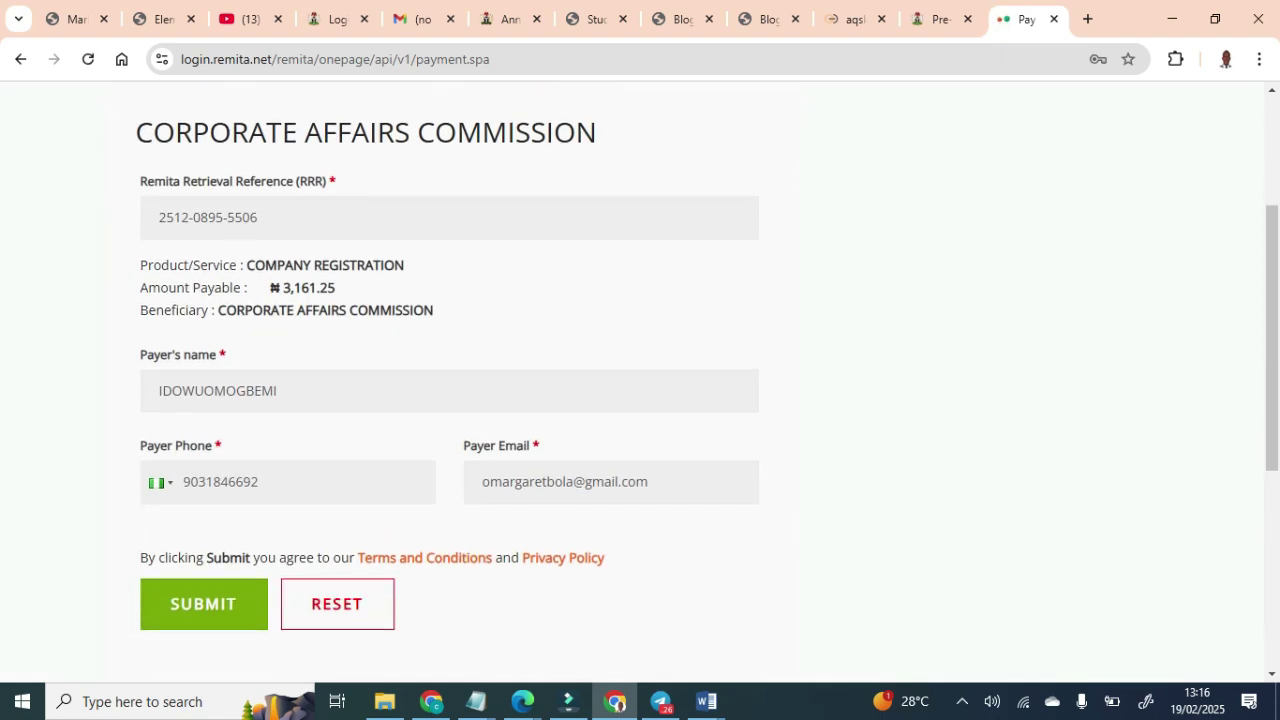
Step: Submit the Remita payer details to show payment options for the ₦3,161.25 fee
click(204, 604)
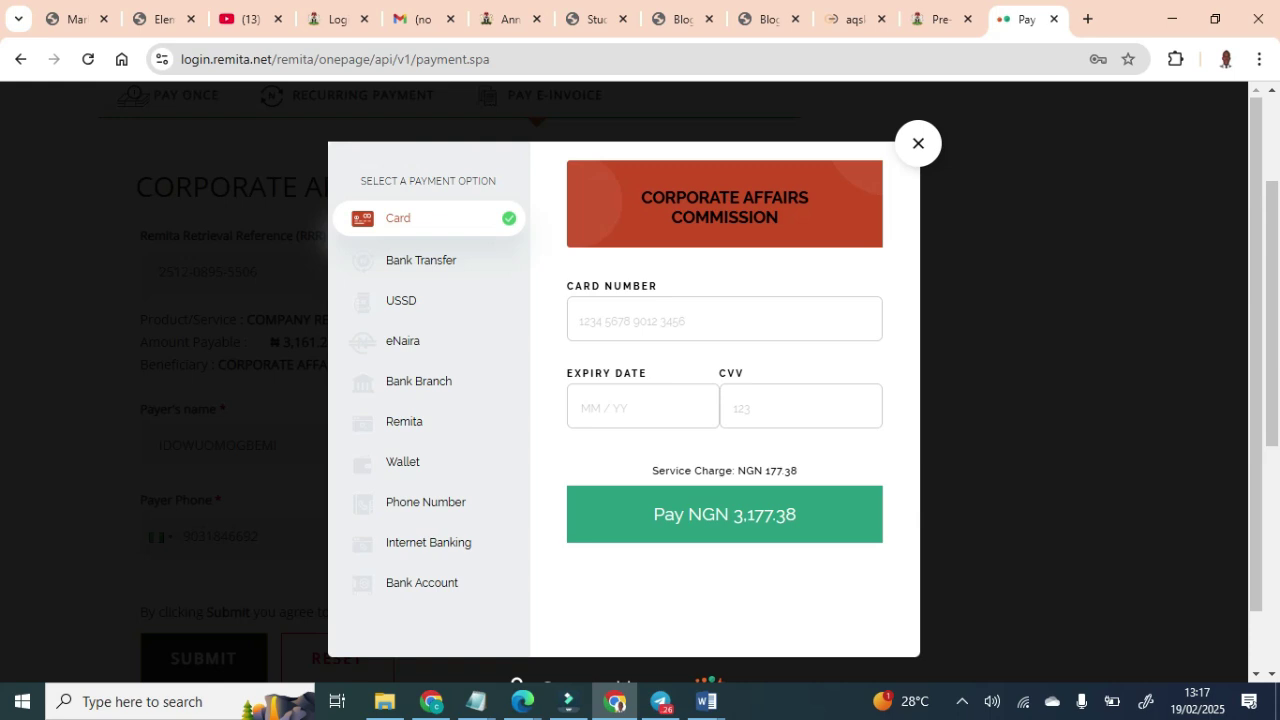
scroll(624, 370, down, 1)
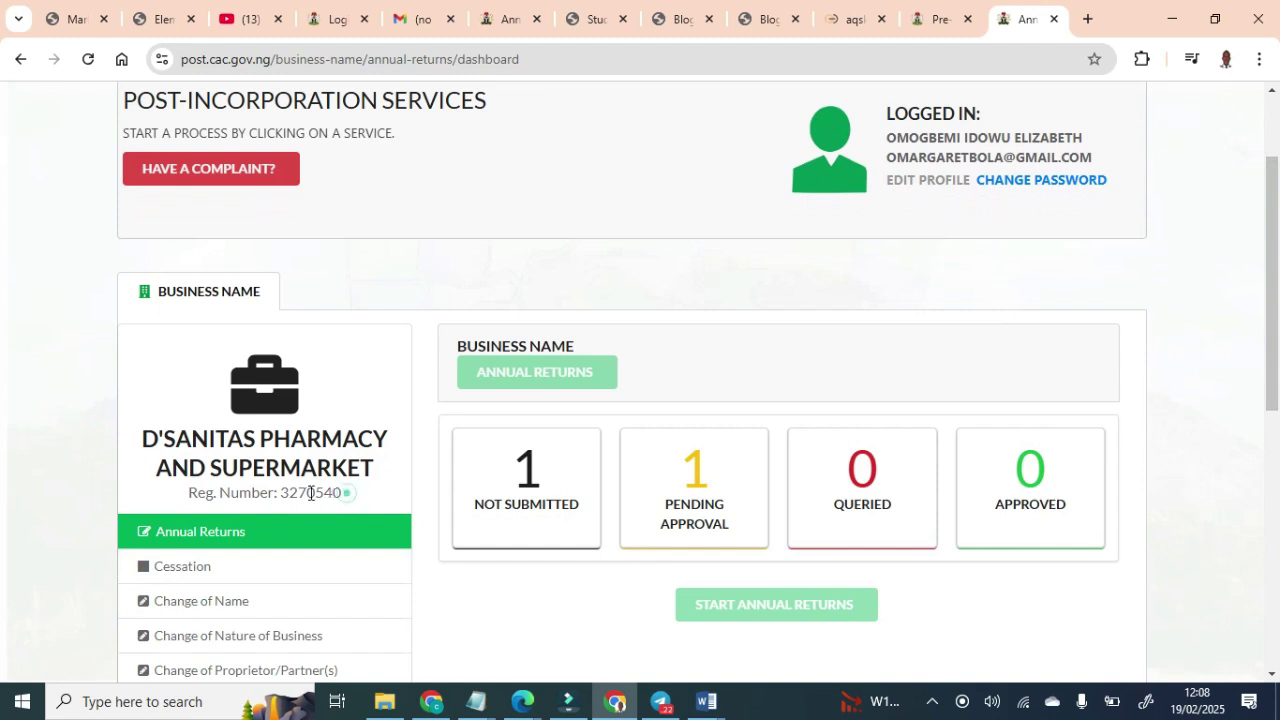
Step: Resume the unsubmitted 2022 D'SANITAS return, save it, and continue past the preview
drag(344, 492, 283, 492)
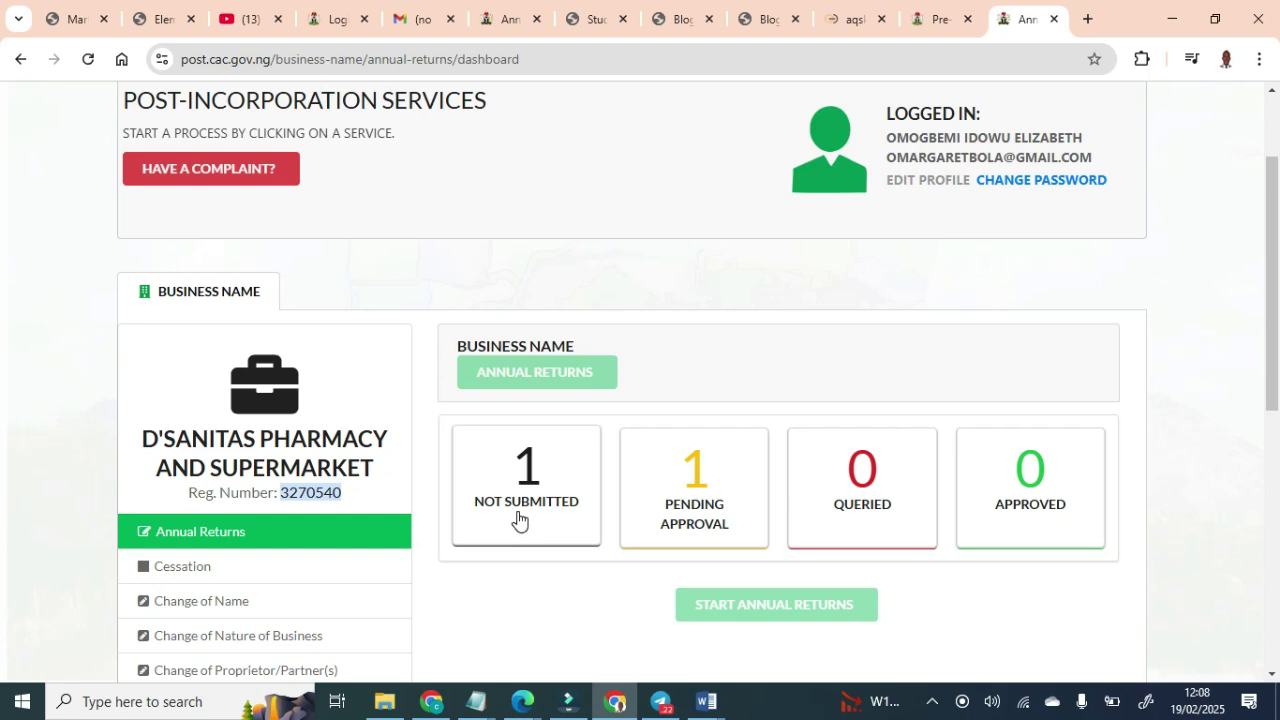
click(520, 500)
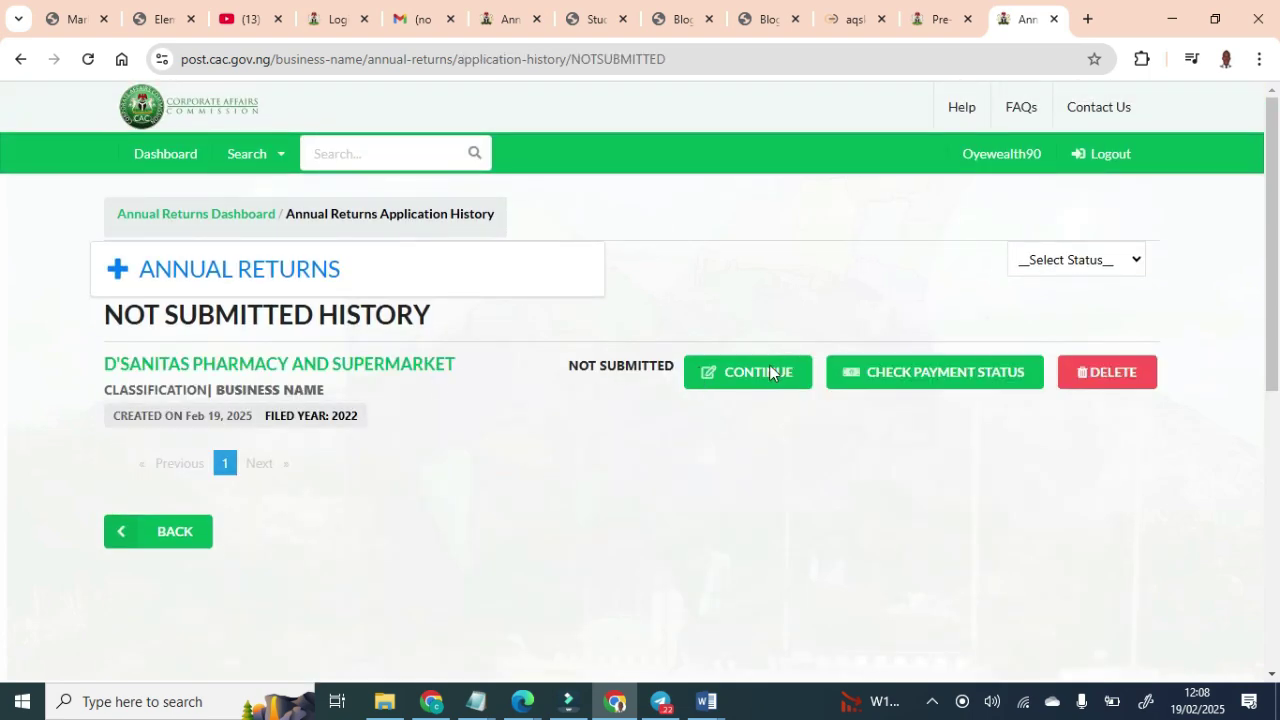
click(772, 370)
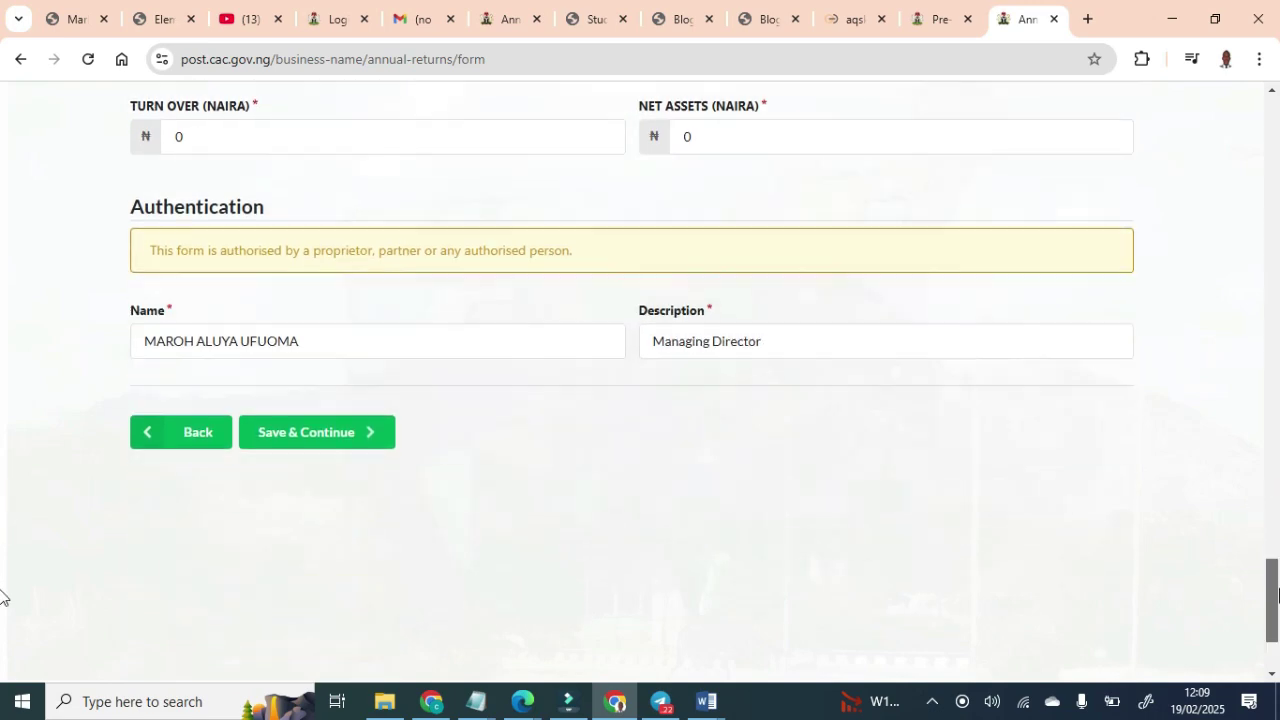
click(312, 345)
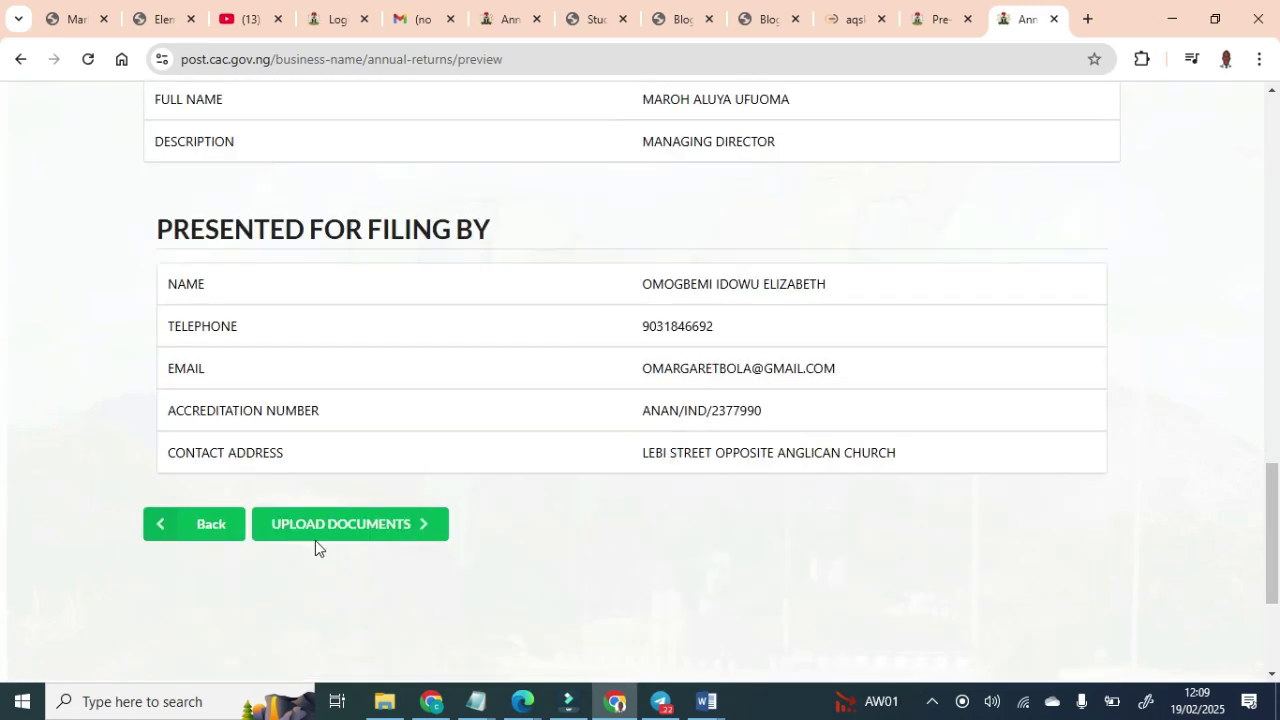
click(315, 540)
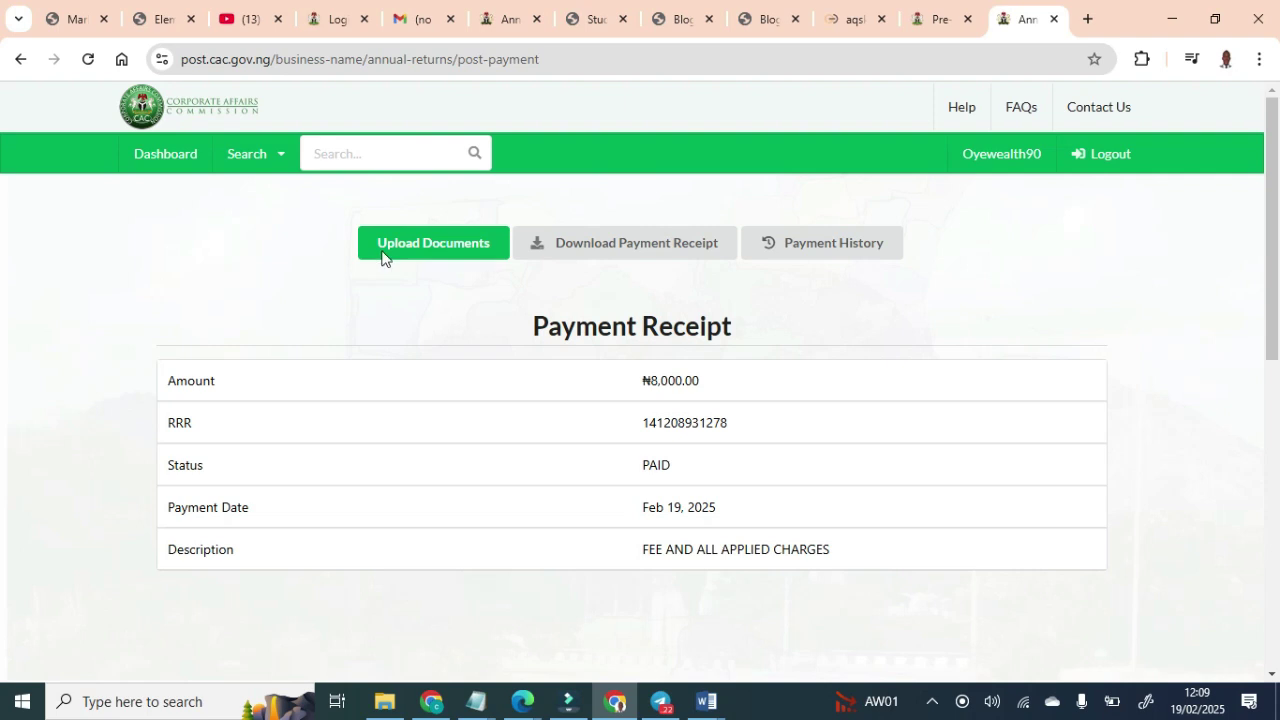
Step: Submit the 2022 return from the Uploads step without documents, then return to the dashboard
click(382, 254)
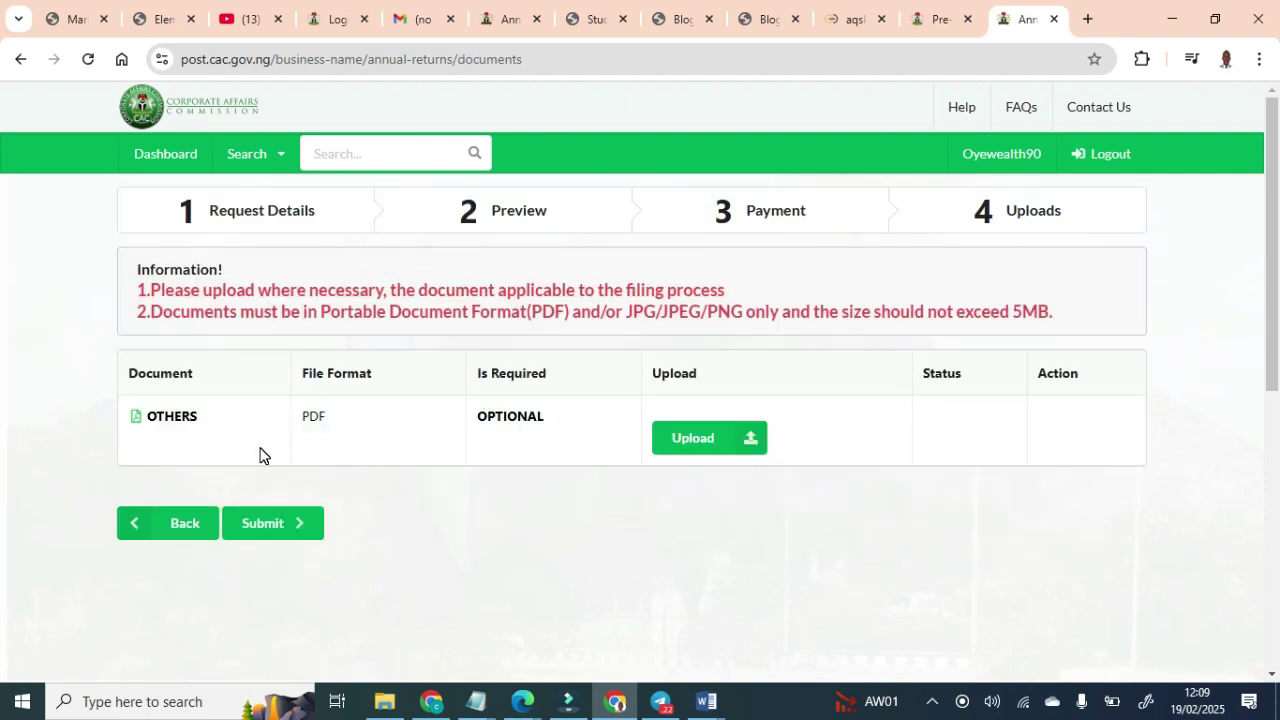
click(283, 522)
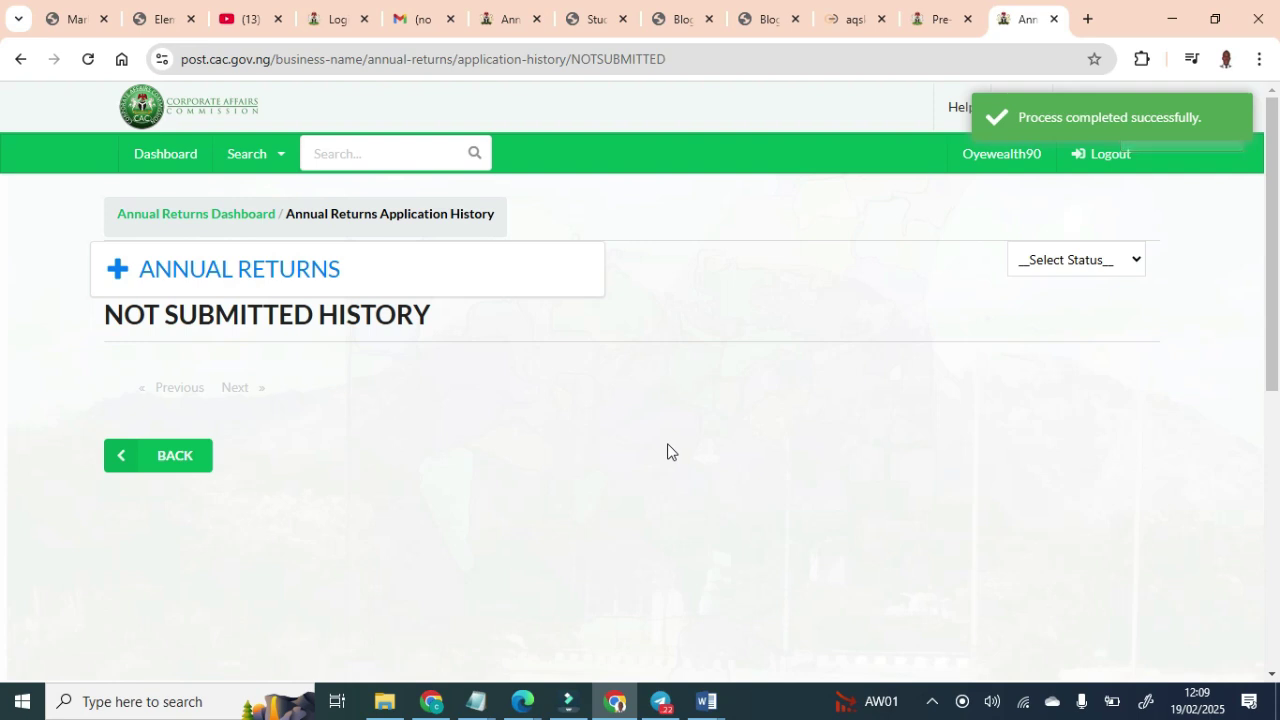
click(184, 216)
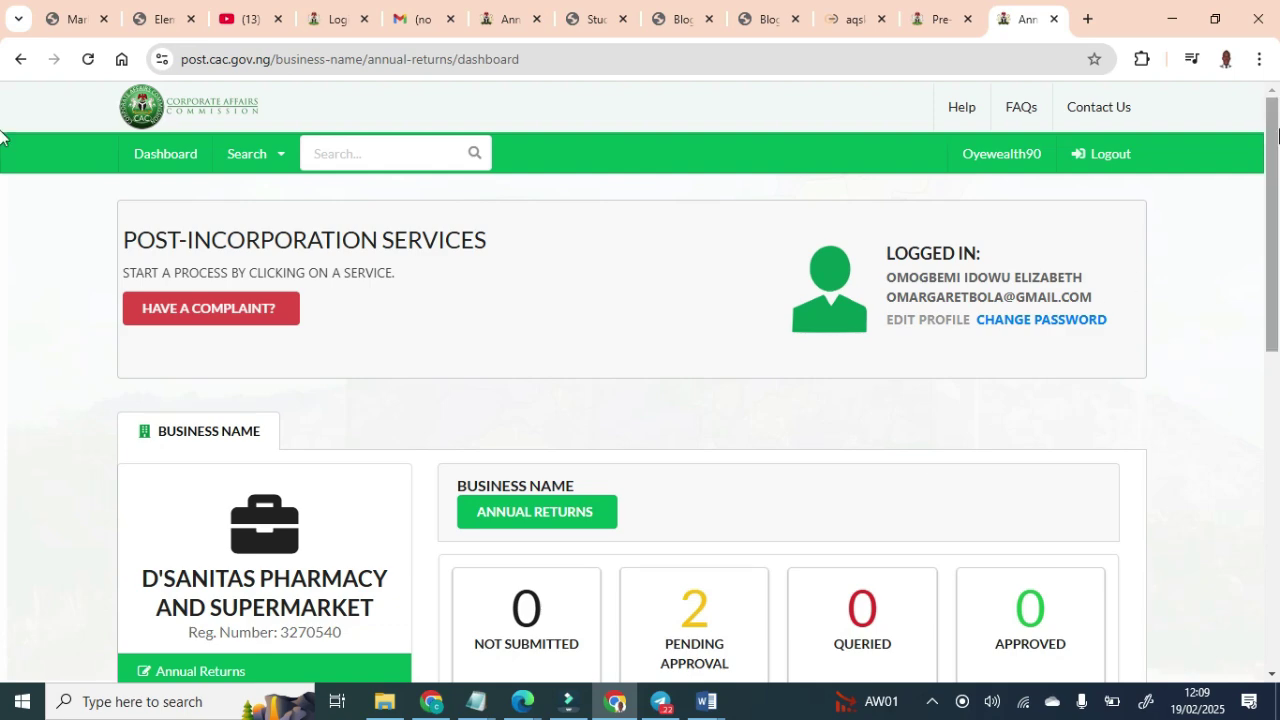
Step: Open the PENDING APPROVAL list showing the 2021 and 2022 filings awaiting approval
scroll(1275, 177, down, 1)
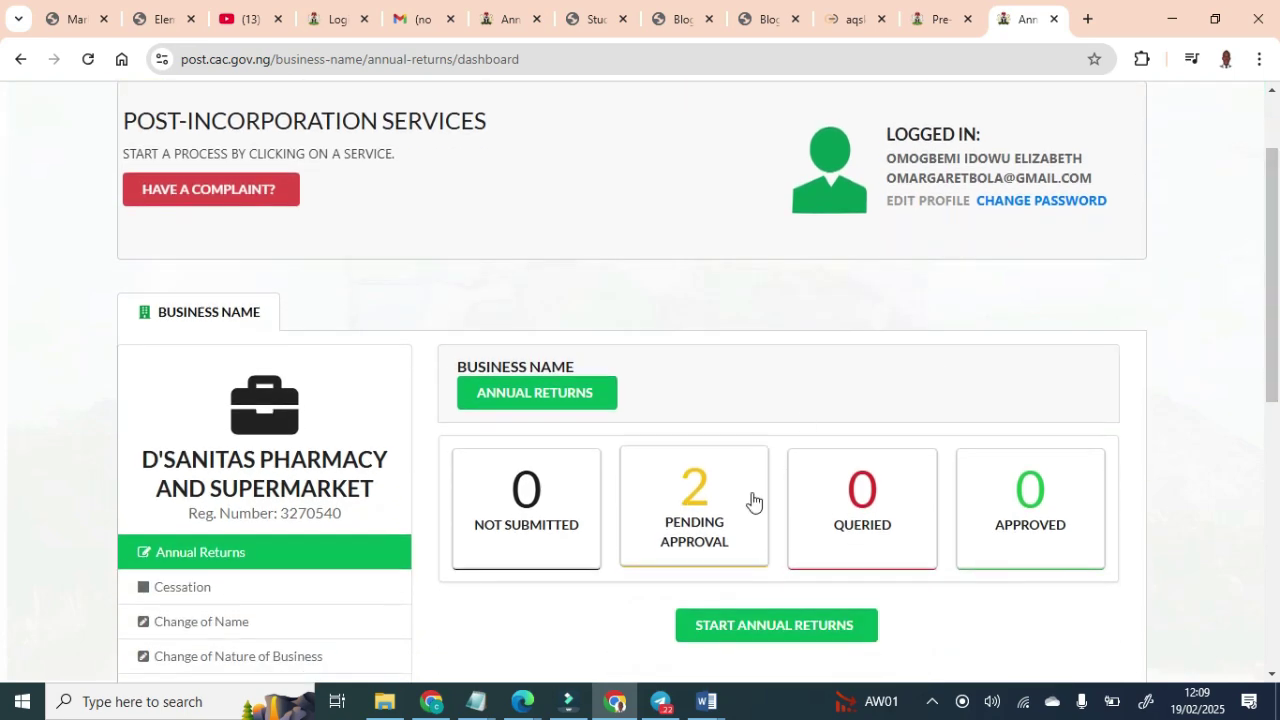
click(695, 537)
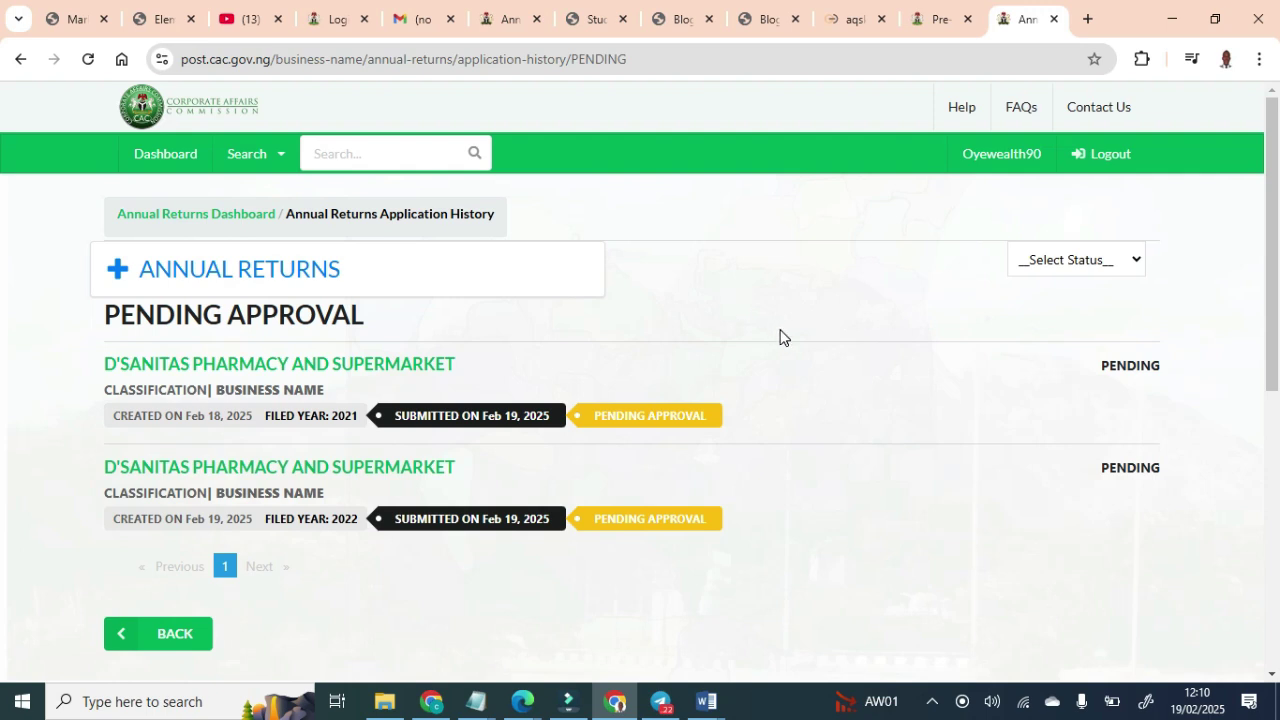
click(537, 366)
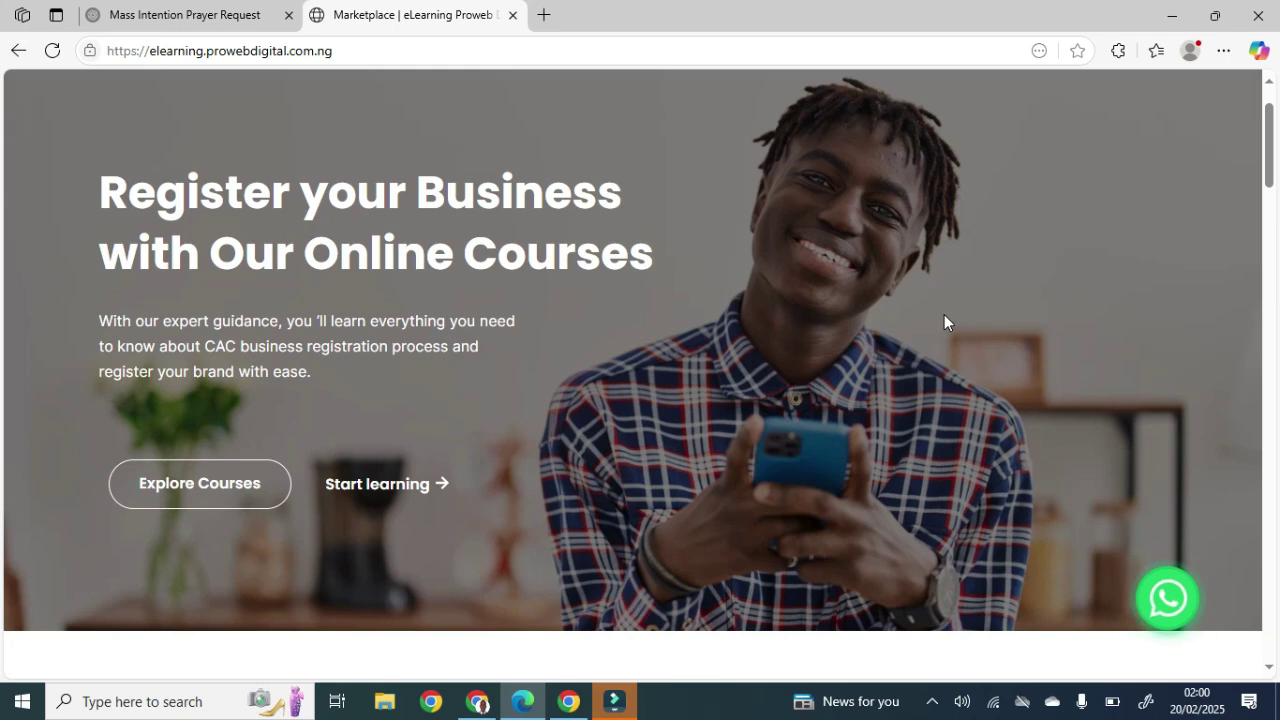
Step: Scroll down the marketplace to the Featured Courses, showing each course's rating and price
scroll(944, 320, down, 1)
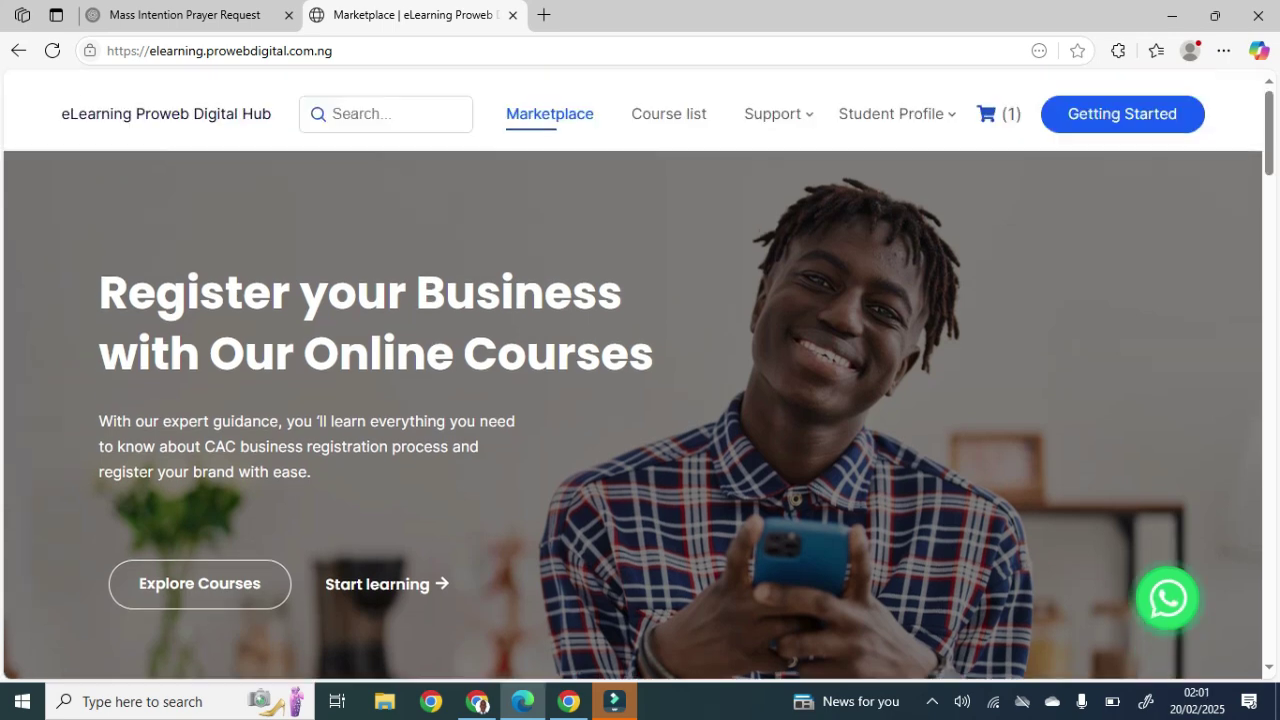
scroll(640, 375, down, 5)
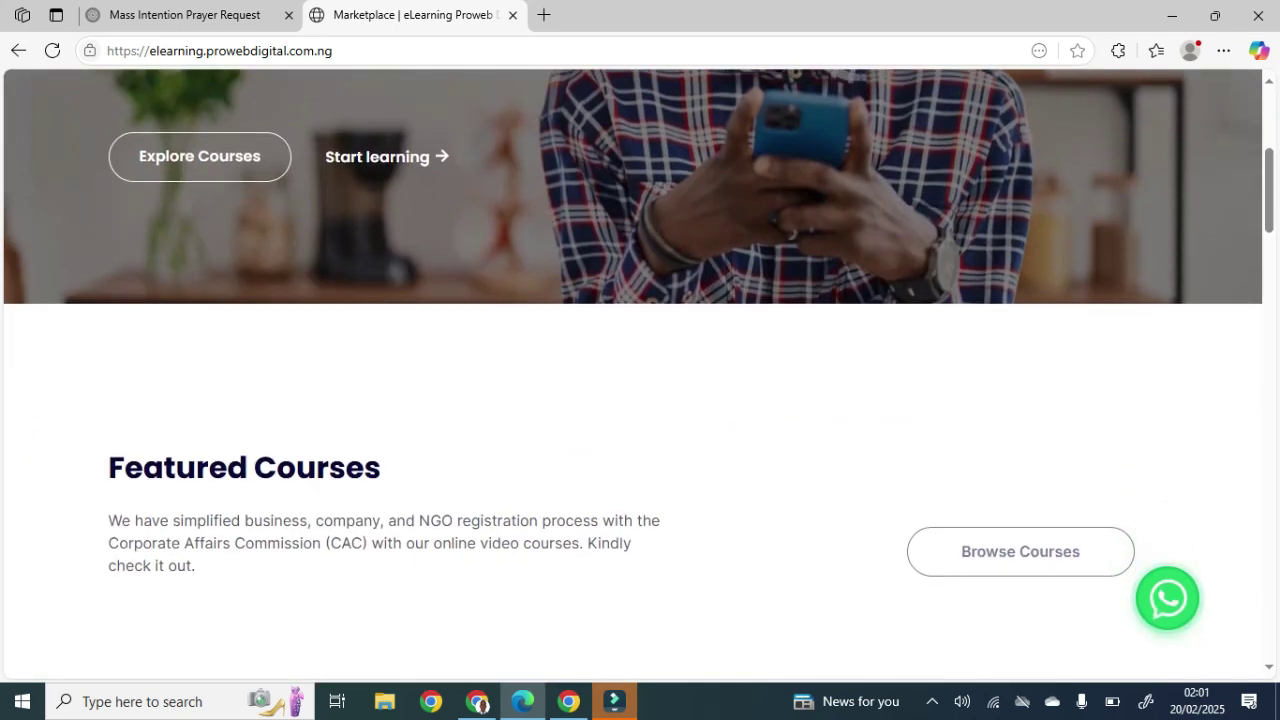
scroll(640, 375, down, 1)
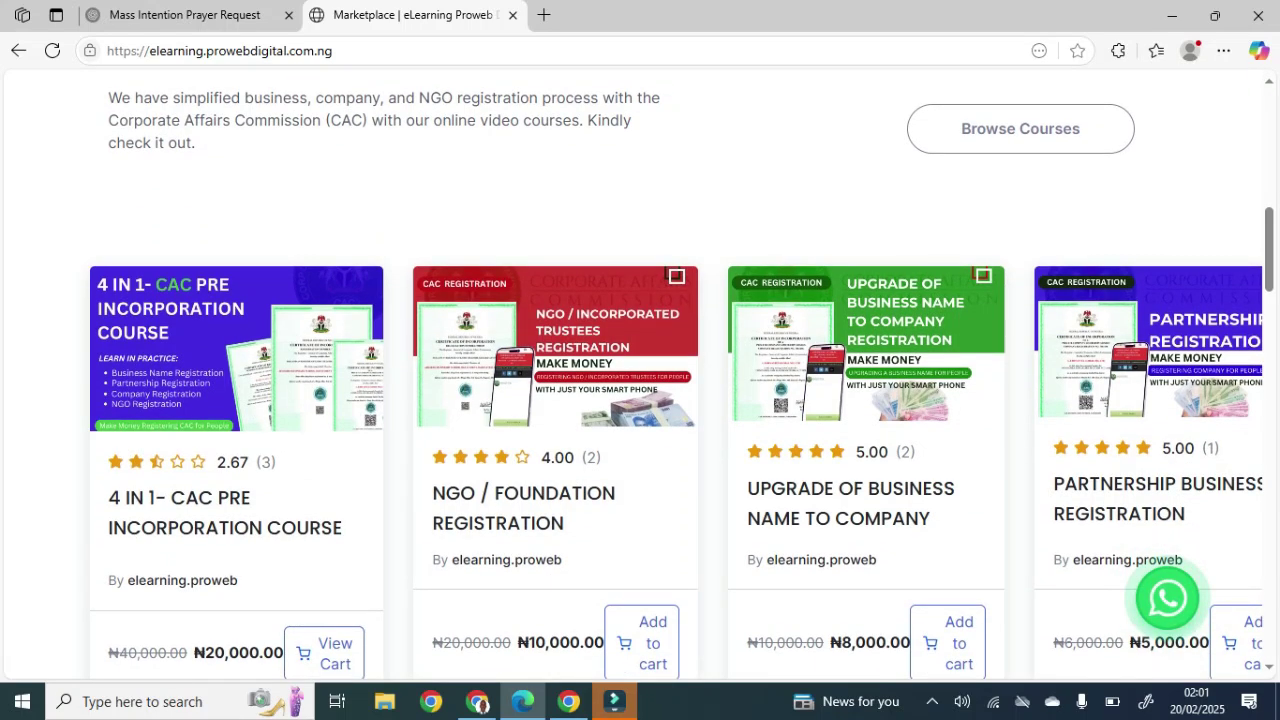
scroll(640, 375, down, 1)
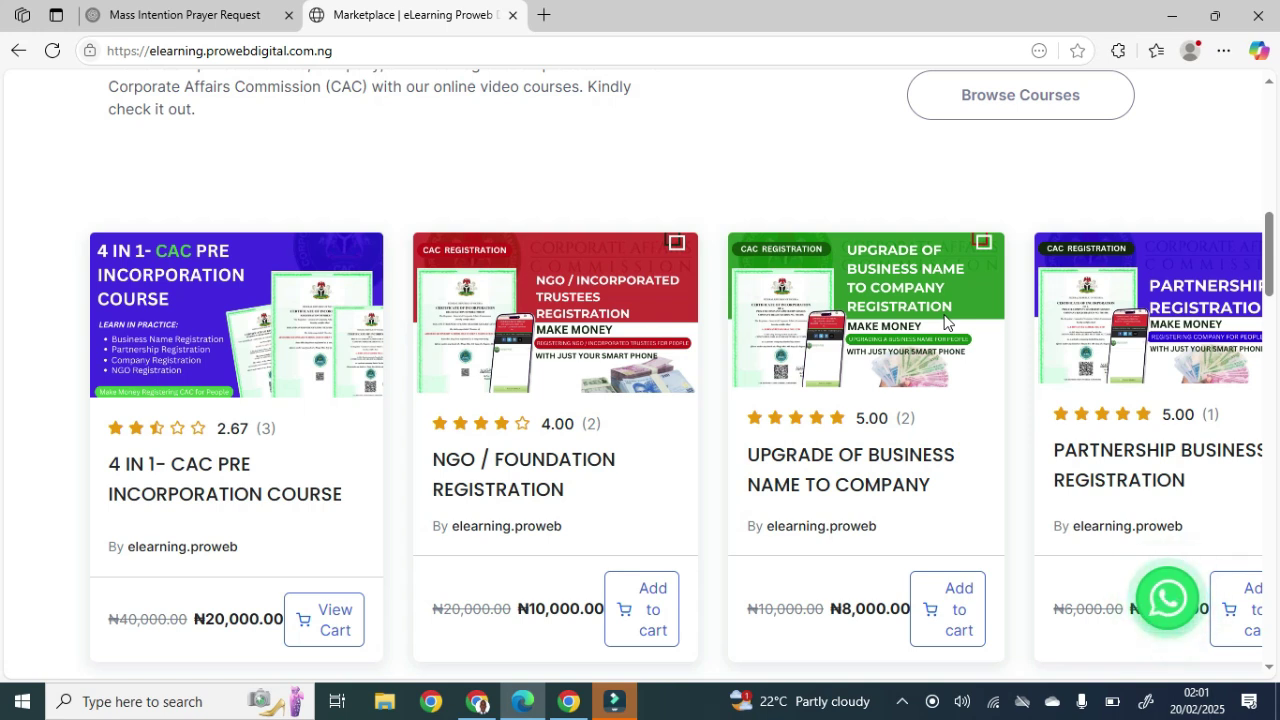
Step: Open the 4 IN 1- CAC PRE INCORPORATION COURSE page and read through its description and materials
click(125, 480)
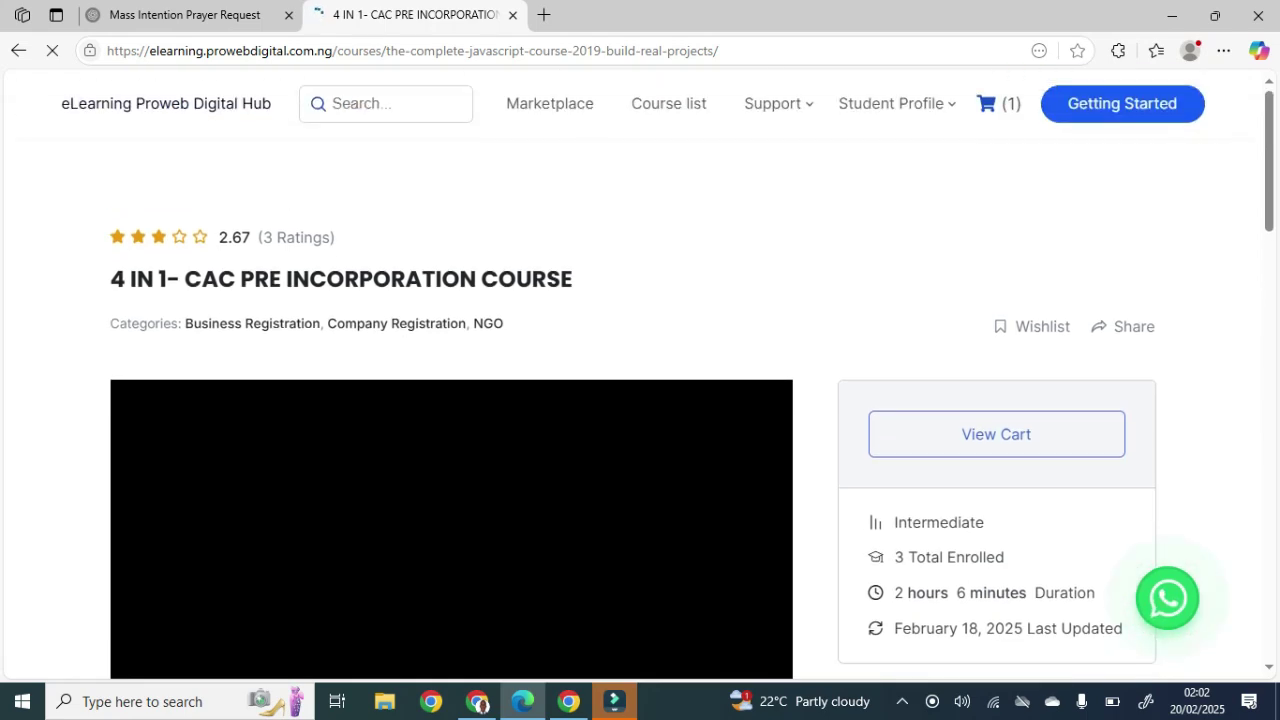
scroll(640, 400, down, 1)
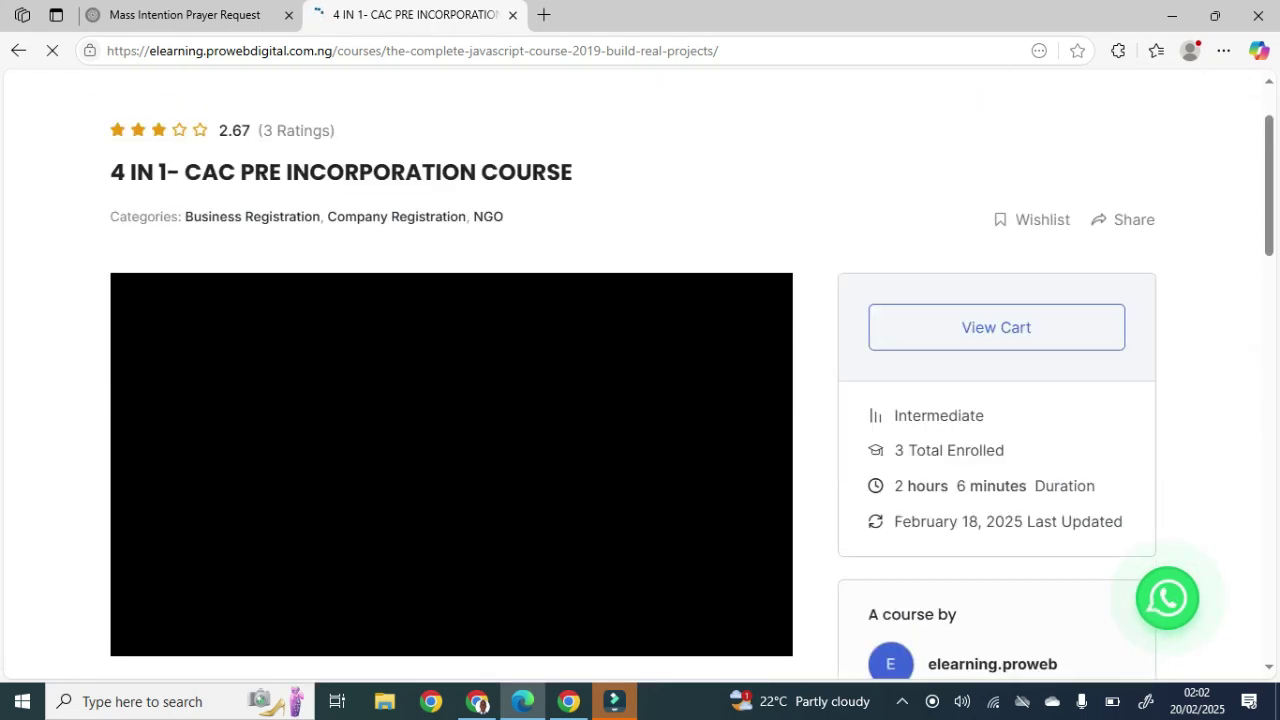
scroll(640, 400, down, 5)
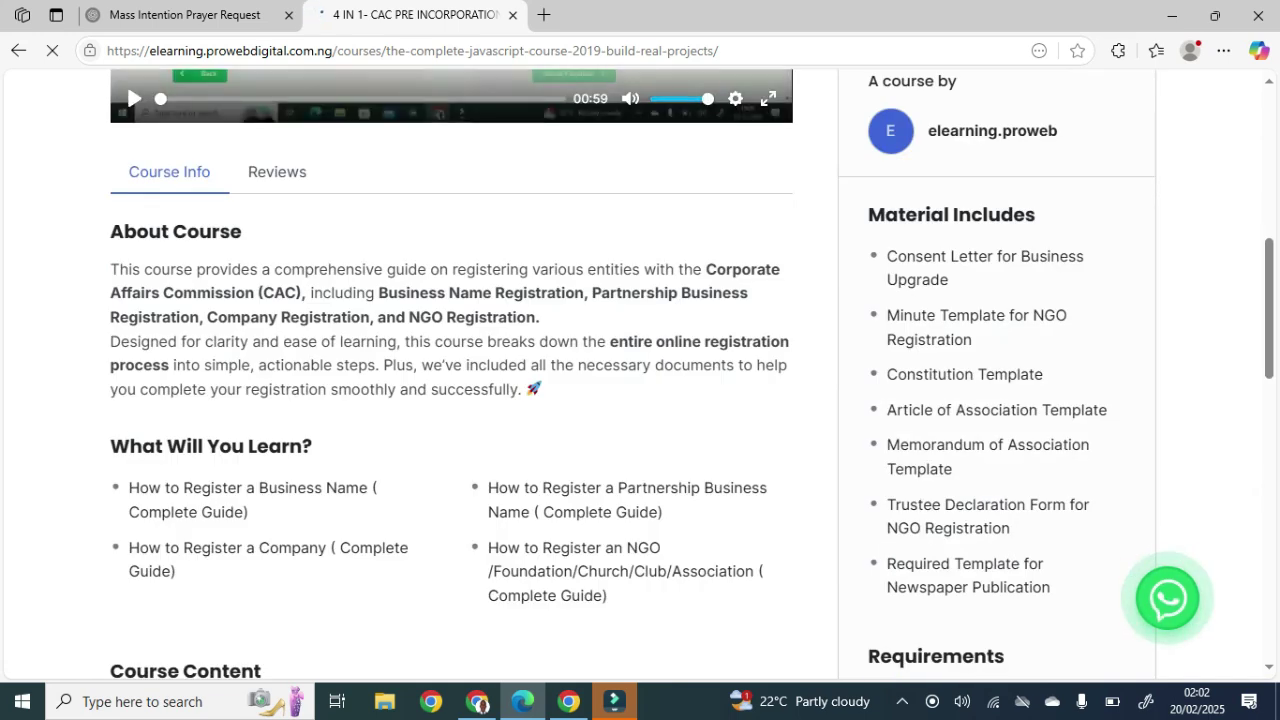
scroll(640, 400, down, 1)
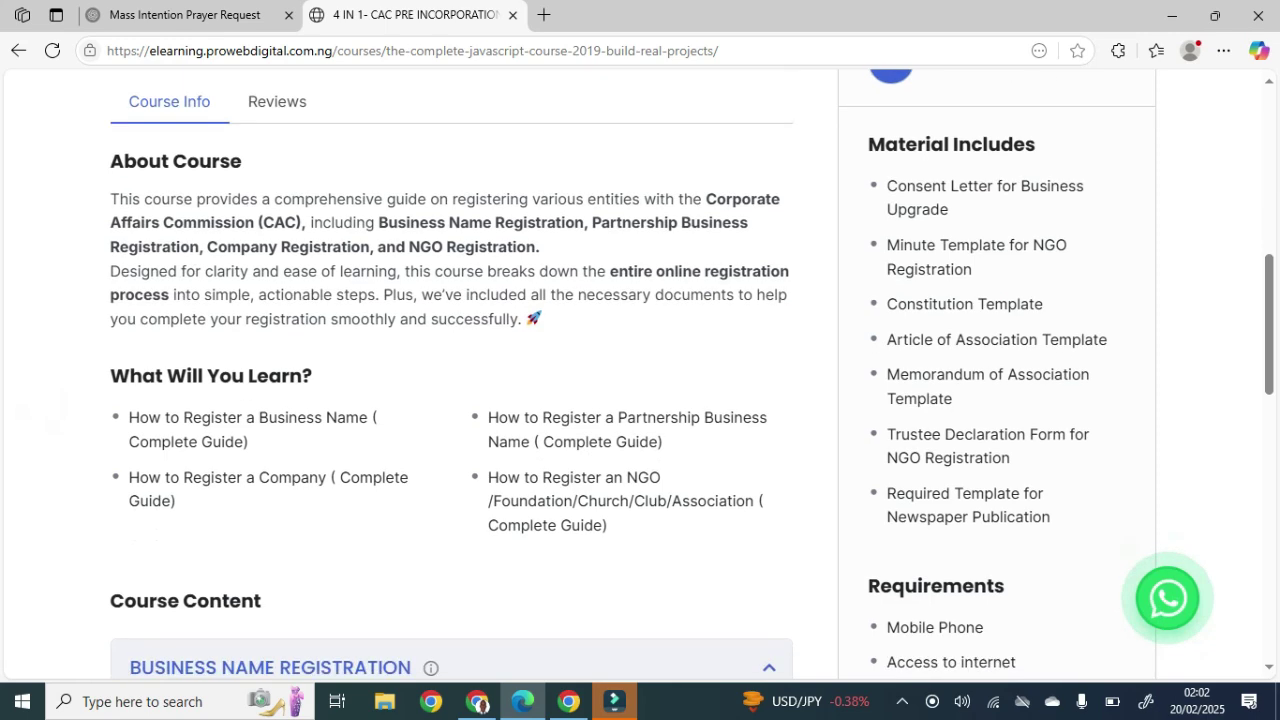
scroll(640, 400, down, 1)
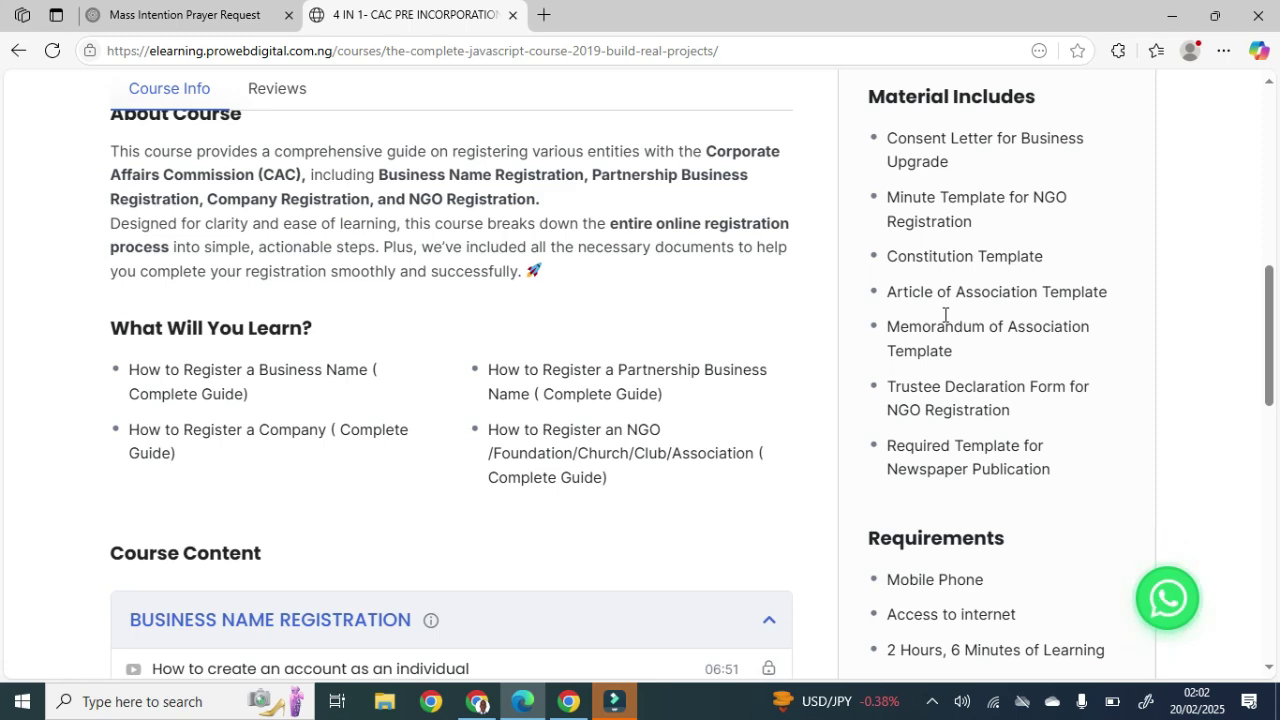
scroll(945, 315, down, 4)
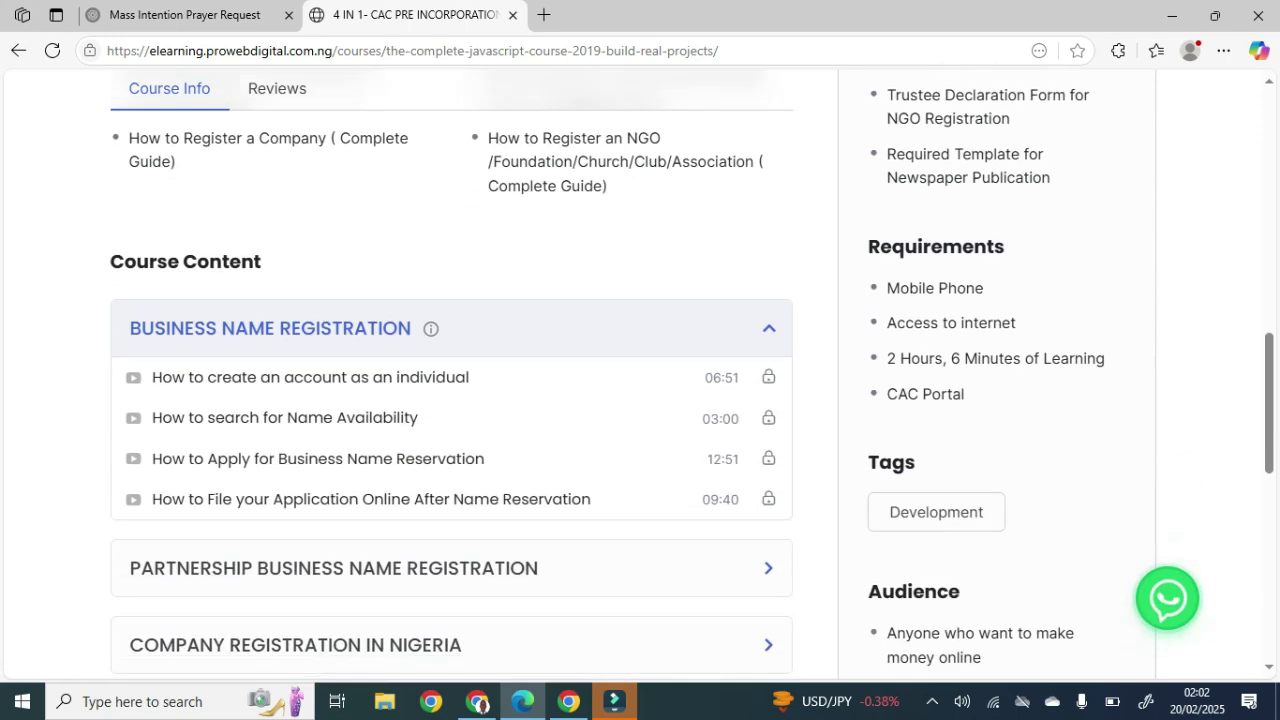
scroll(640, 370, up, 5)
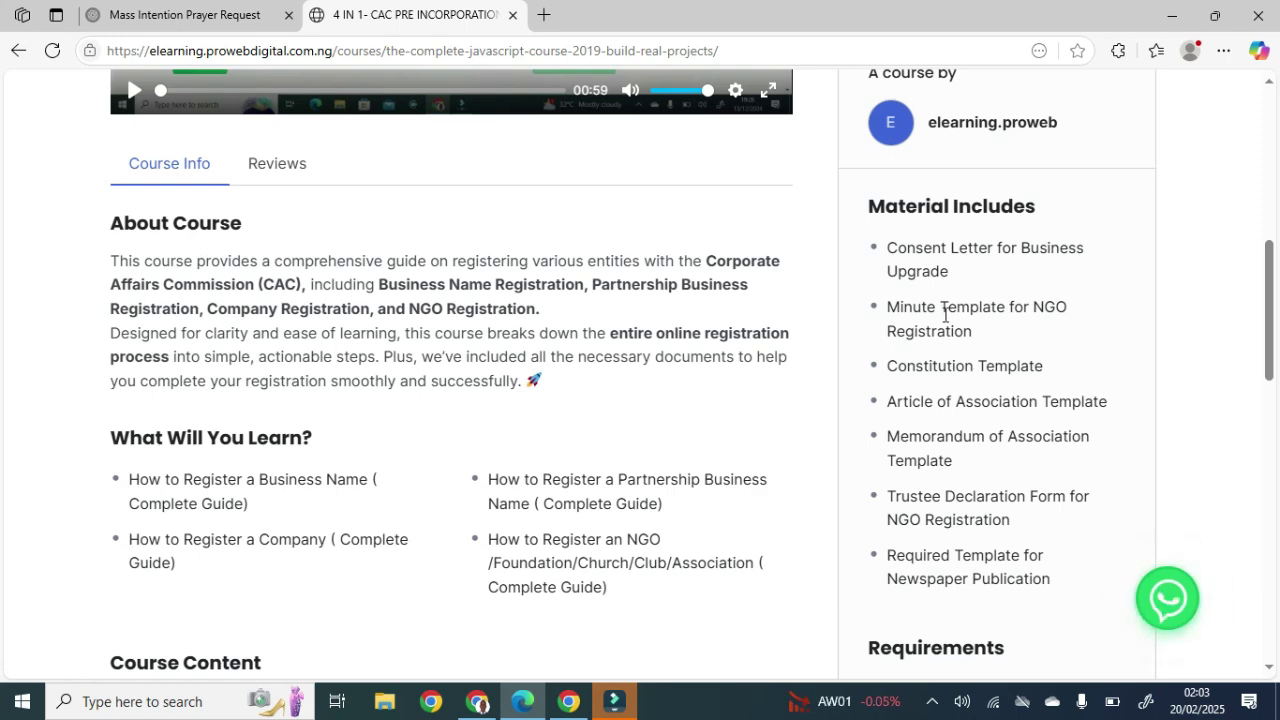
Step: Recheck the course content, then view the cart holding the ₦20,000.00 course
scroll(945, 315, down, 2)
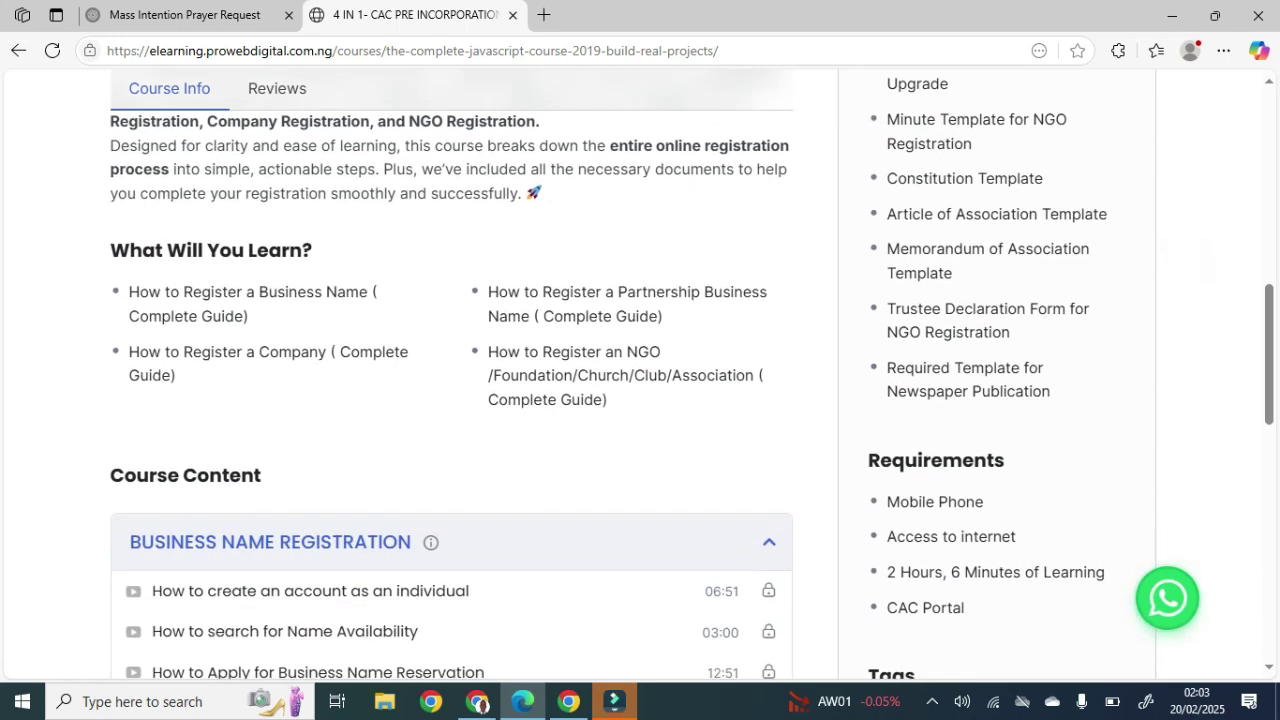
scroll(690, 375, down, 1)
scroll(690, 375, up, 10)
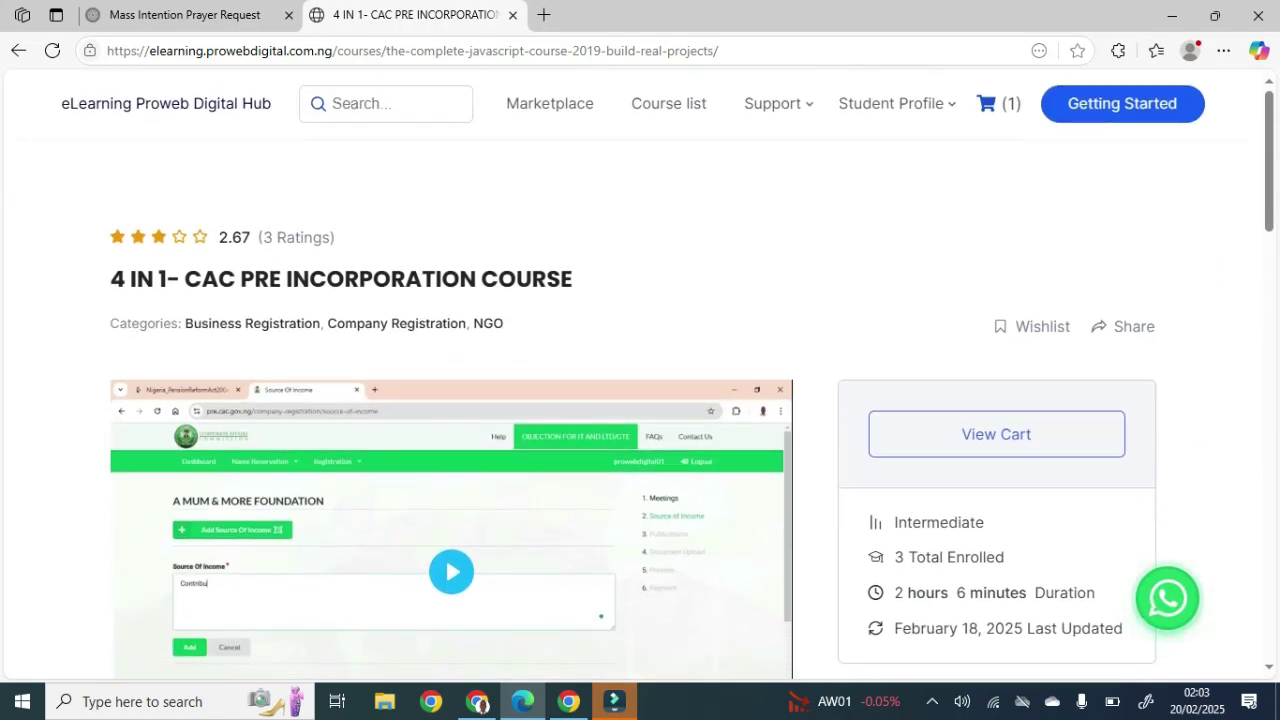
click(996, 434)
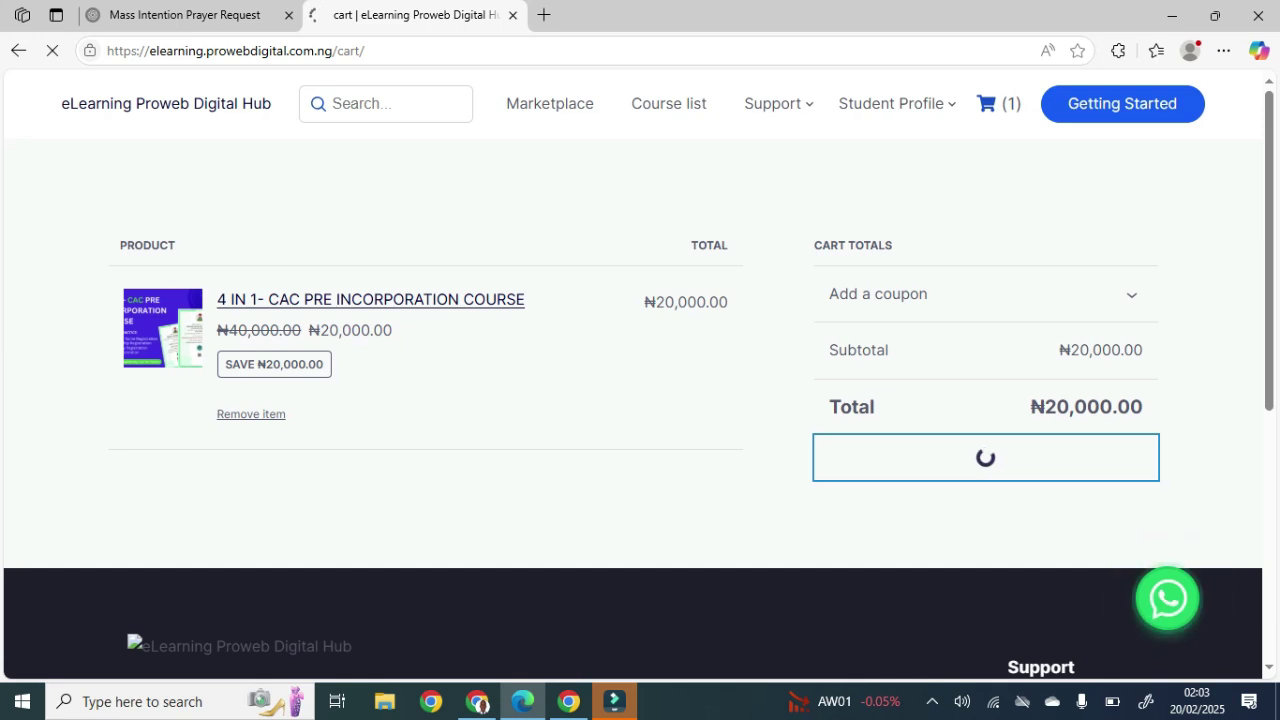
Step: At the ₦20,000.00 checkout, tick 'Create an account', review the form, then return to the marketplace
scroll(640, 400, down, 1)
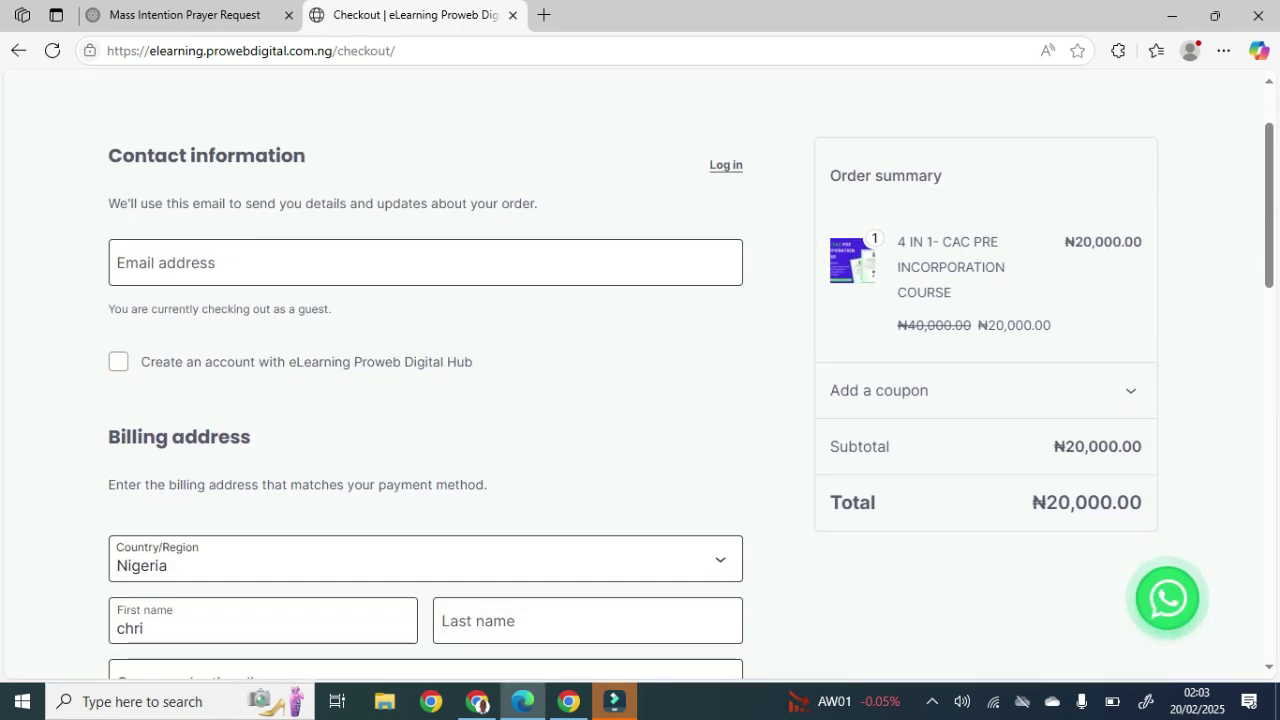
click(118, 361)
scroll(640, 400, down, 3)
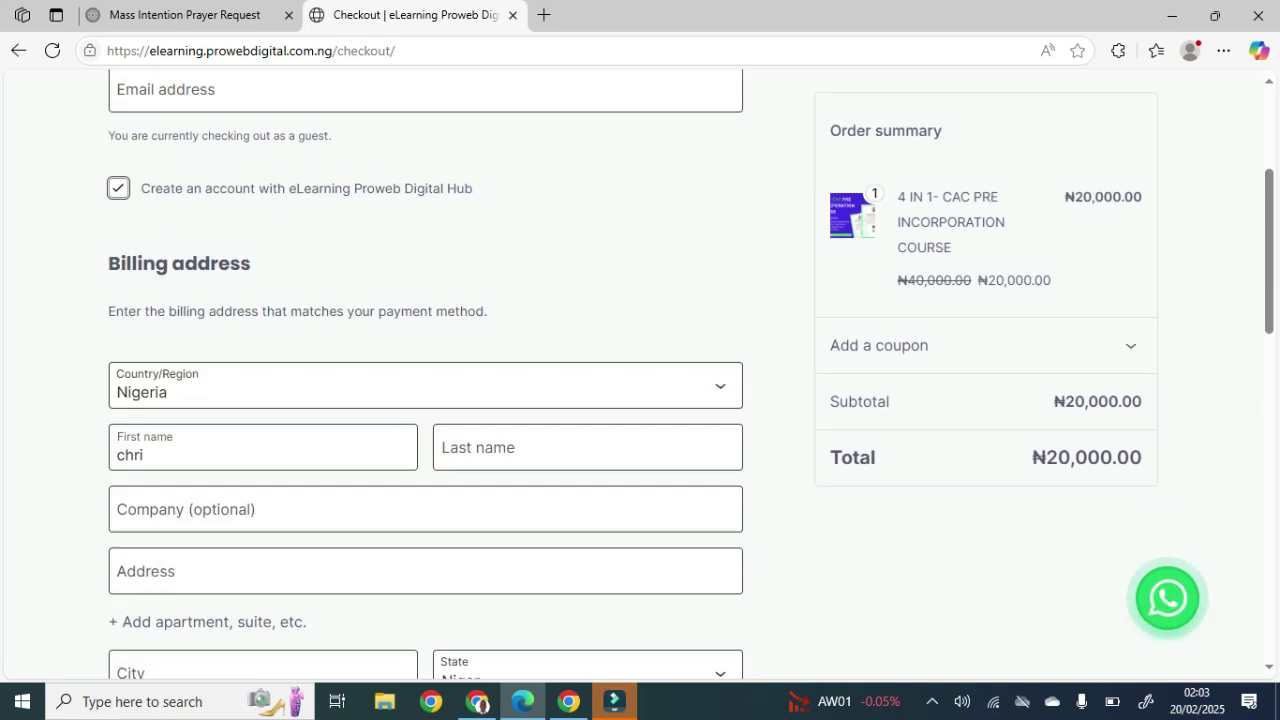
scroll(640, 400, down, 3)
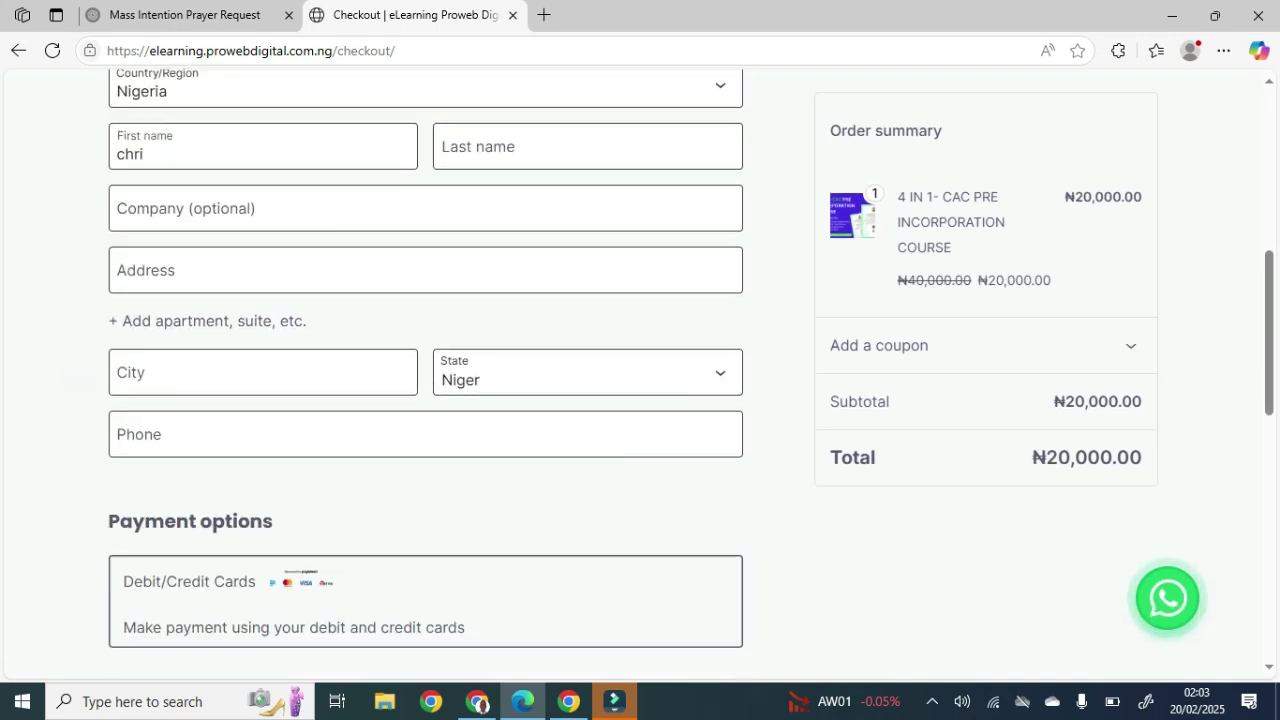
scroll(640, 400, down, 2)
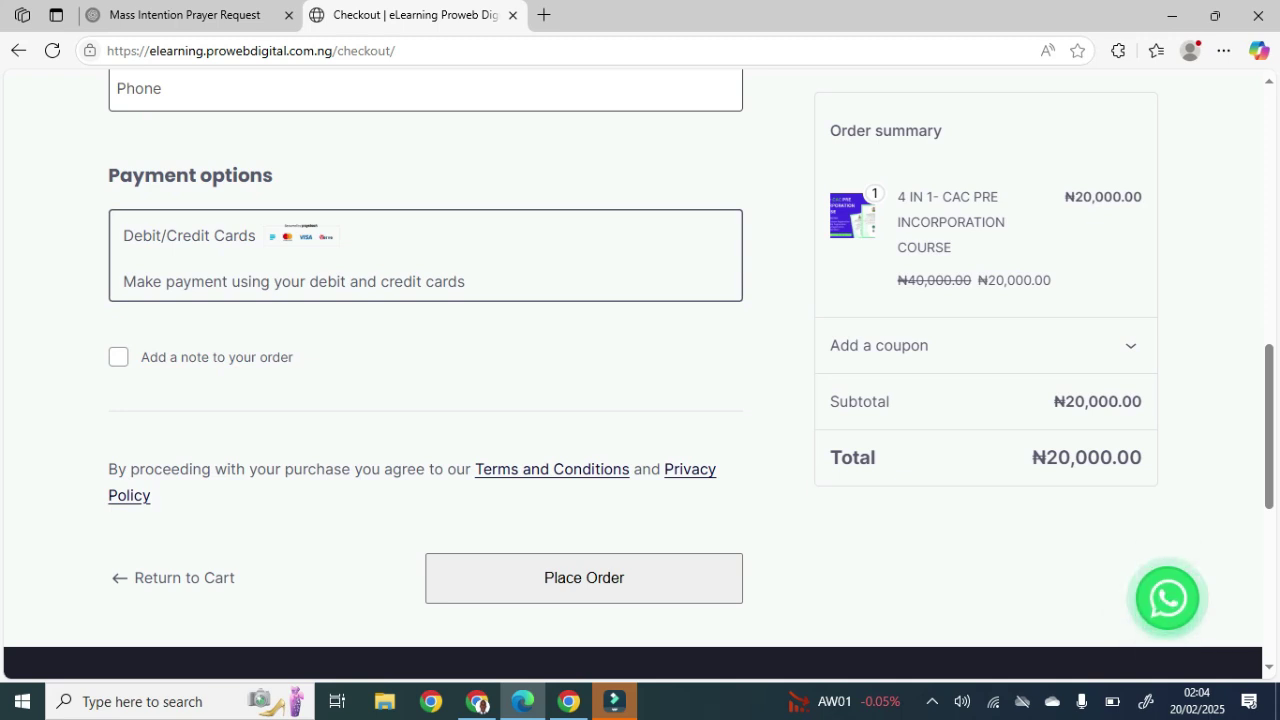
scroll(640, 370, up, 15)
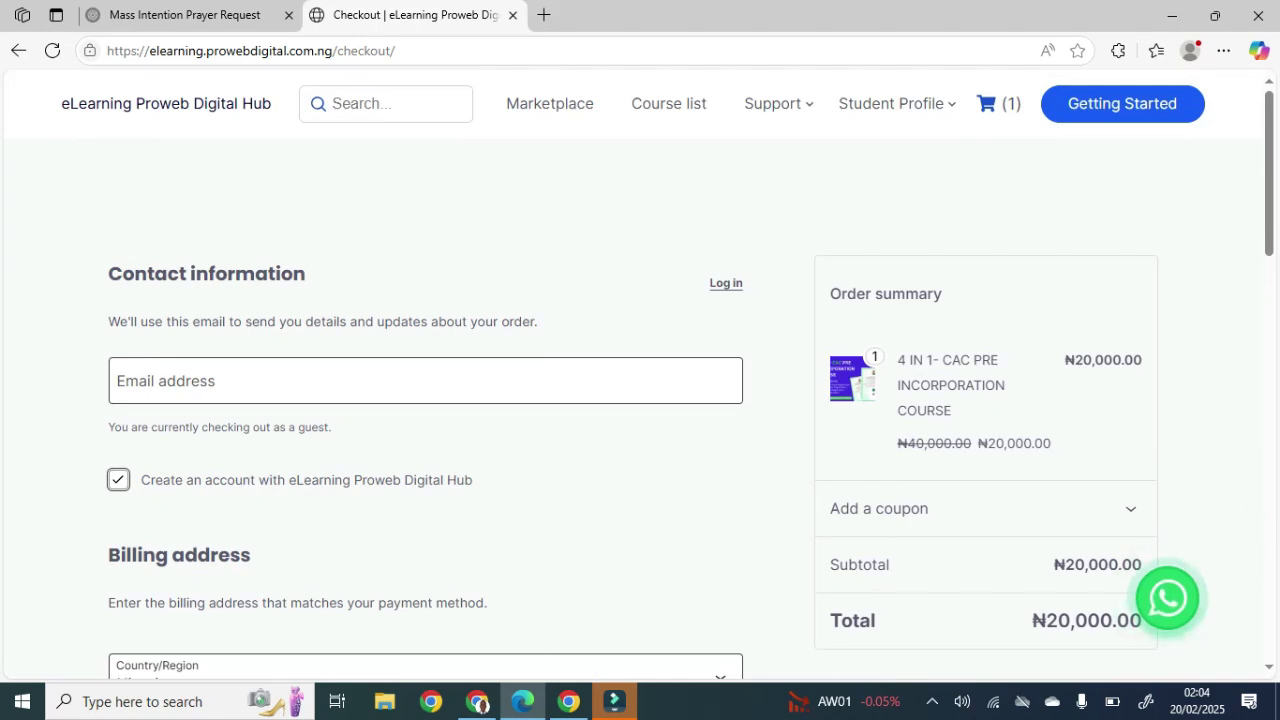
key(alt+Left)
scroll(640, 370, down, 4)
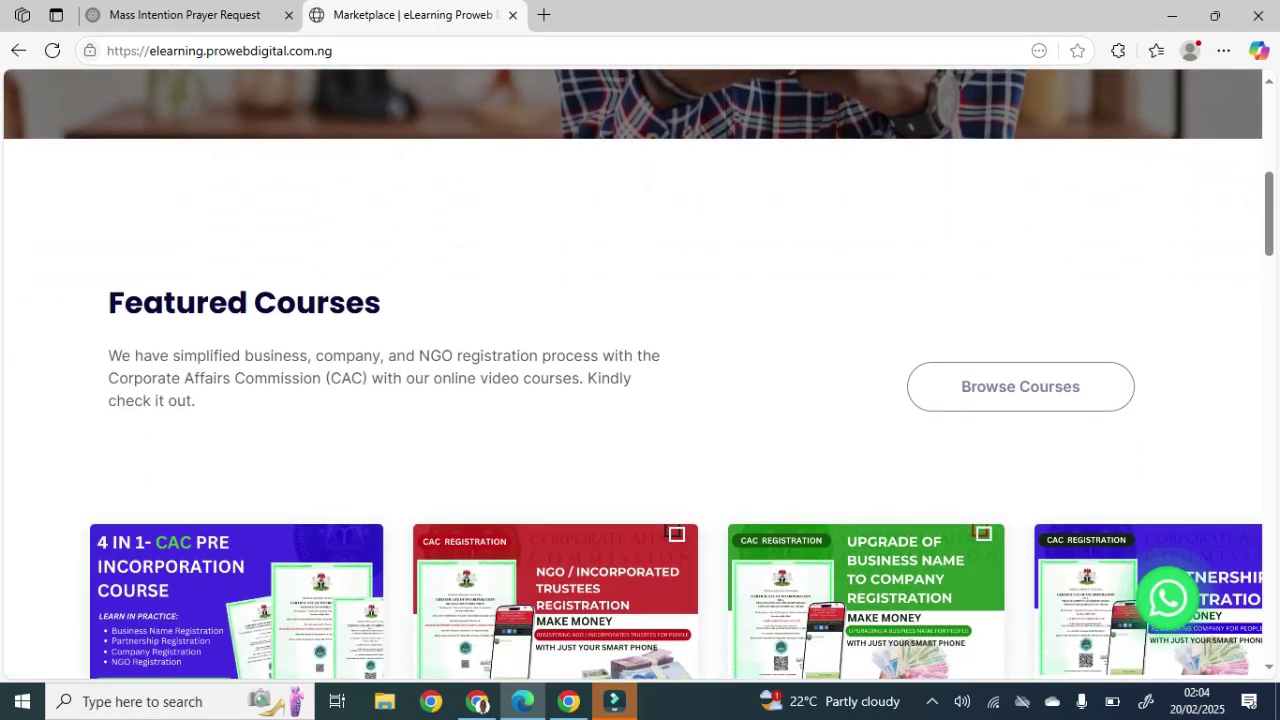
scroll(944, 314, down, 2)
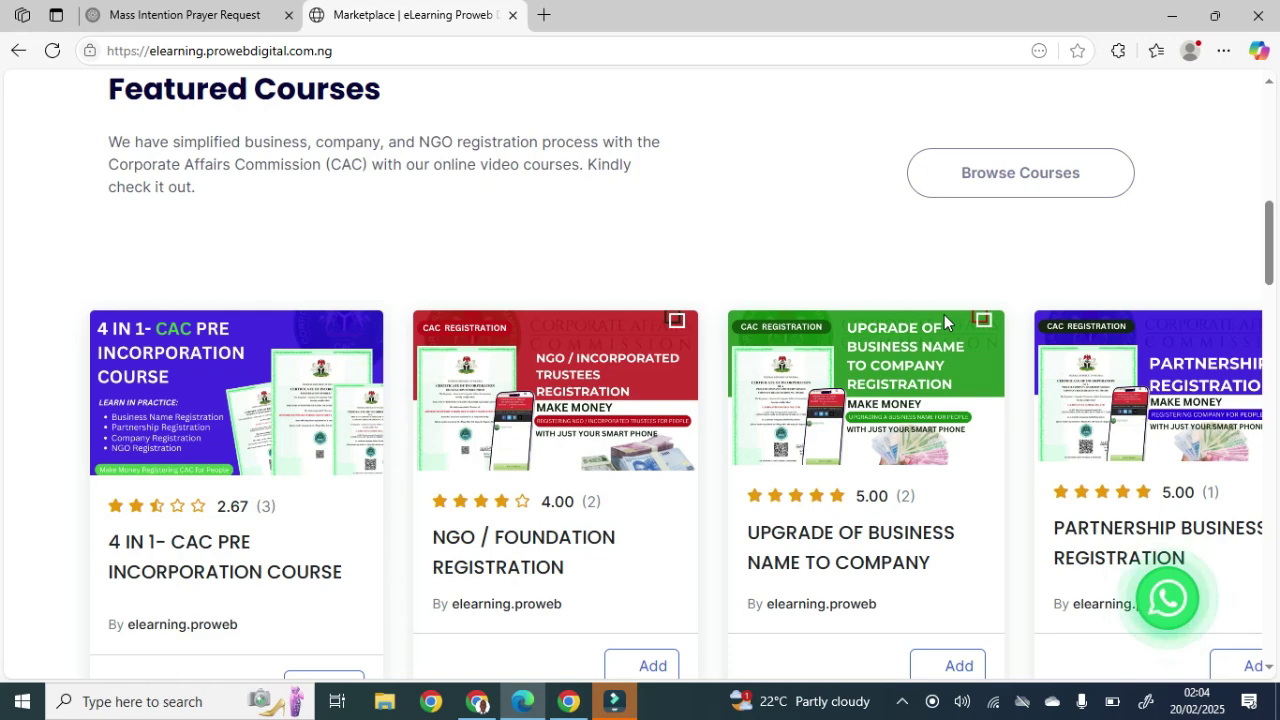
scroll(944, 314, down, 1)
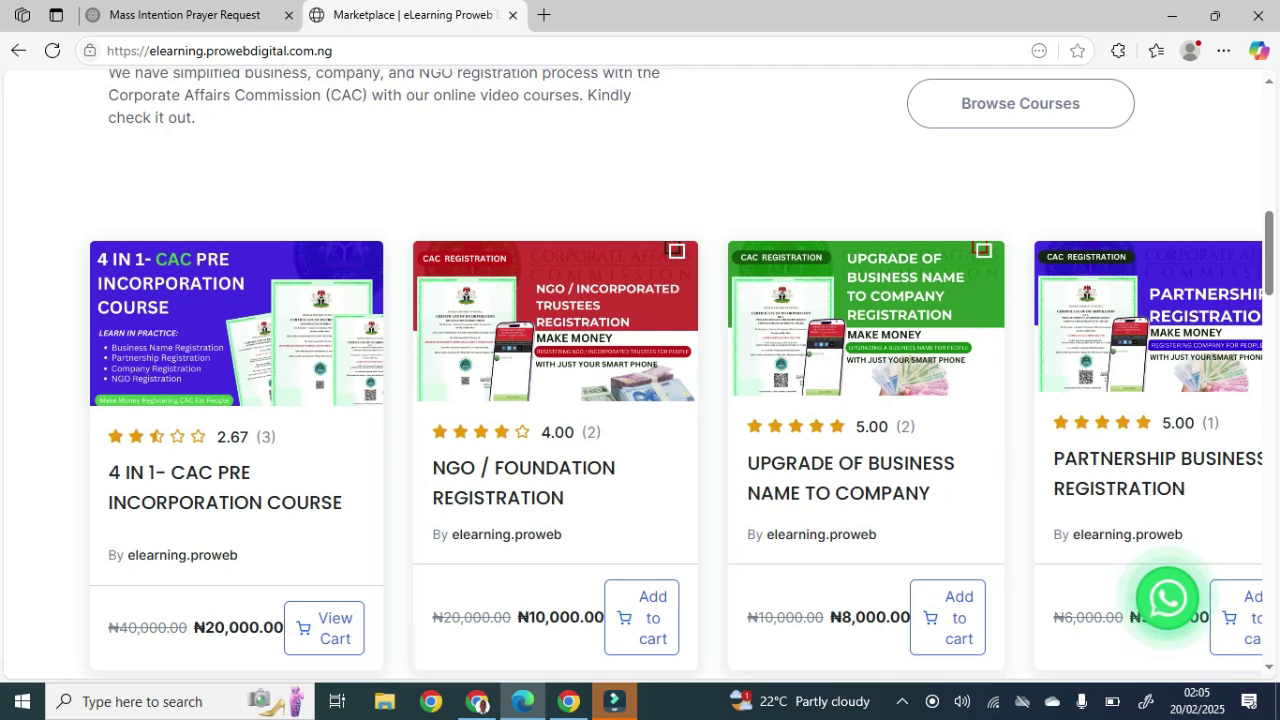
scroll(680, 373, down, 1)
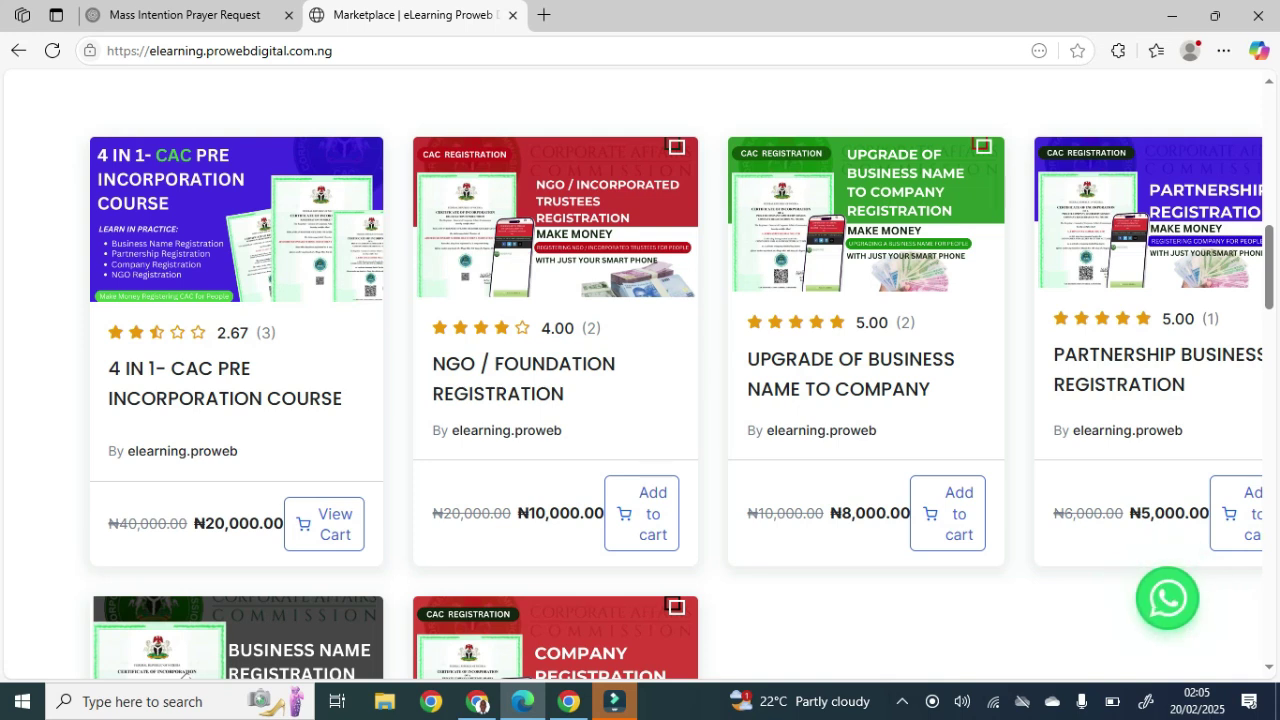
scroll(640, 370, down, 3)
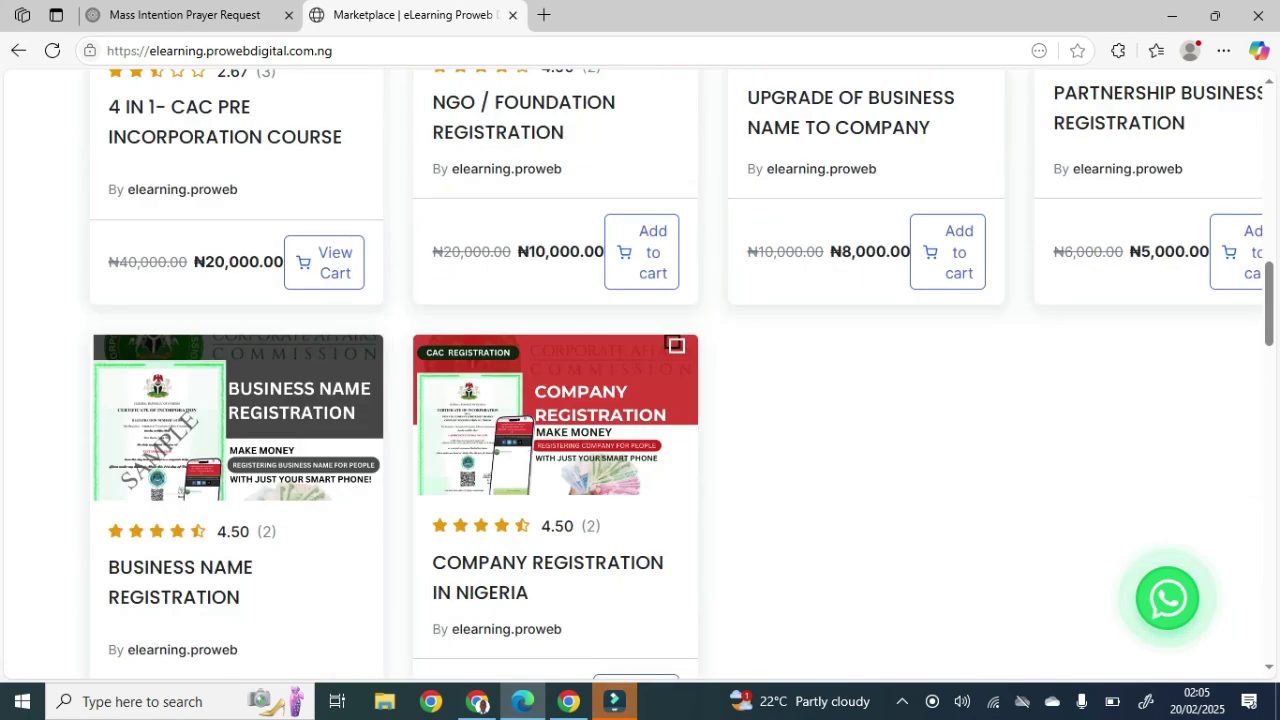
scroll(640, 370, down, 1)
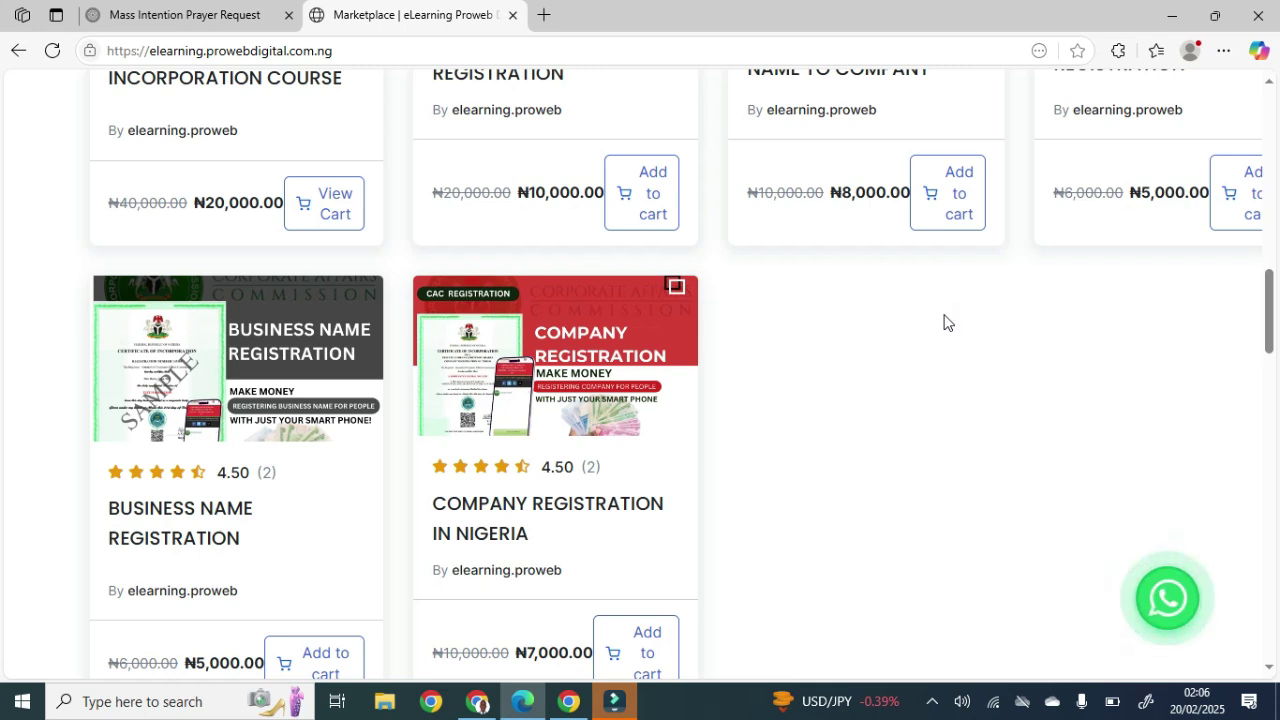
scroll(946, 323, down, 1)
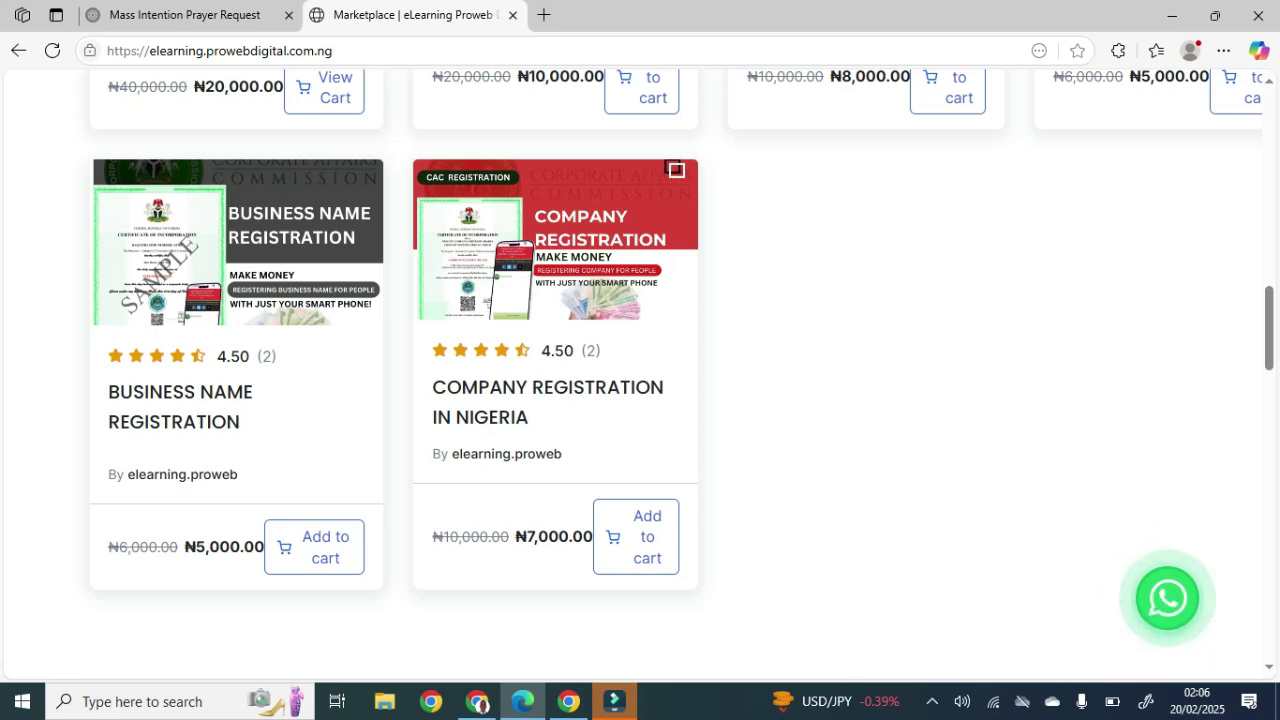
scroll(680, 374, up, 3)
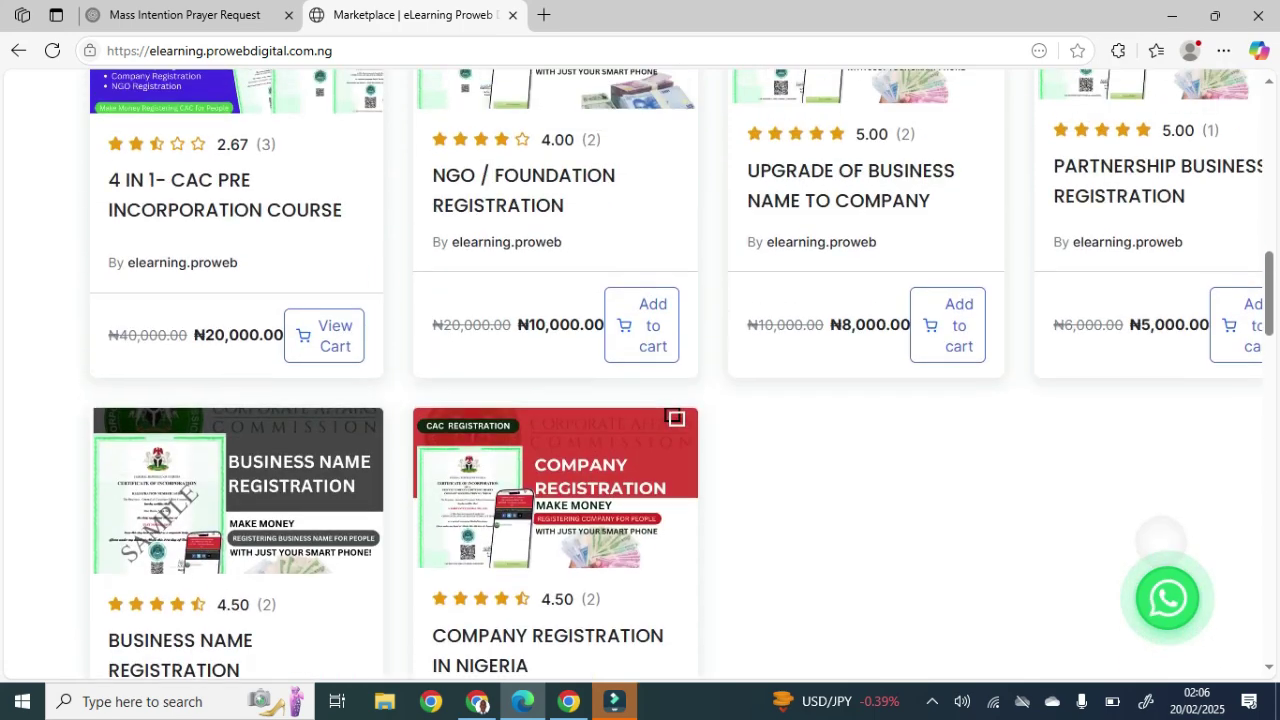
scroll(640, 374, up, 9)
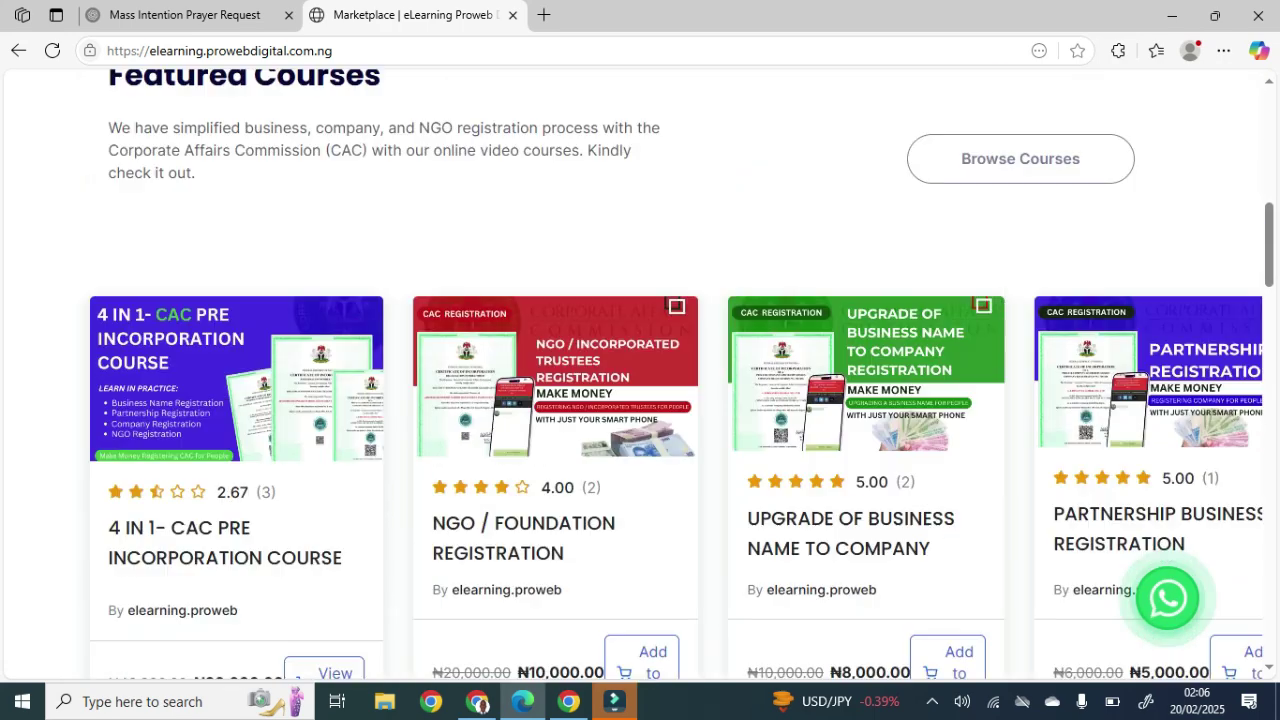
scroll(640, 374, up, 3)
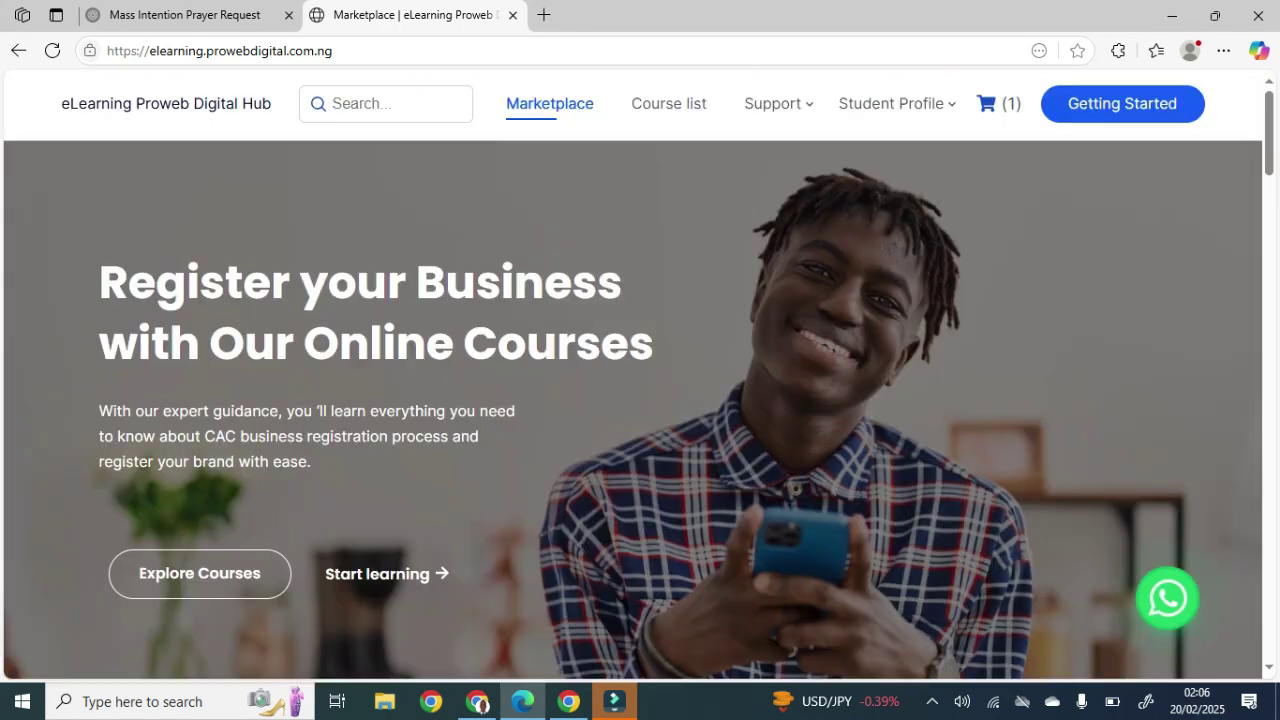